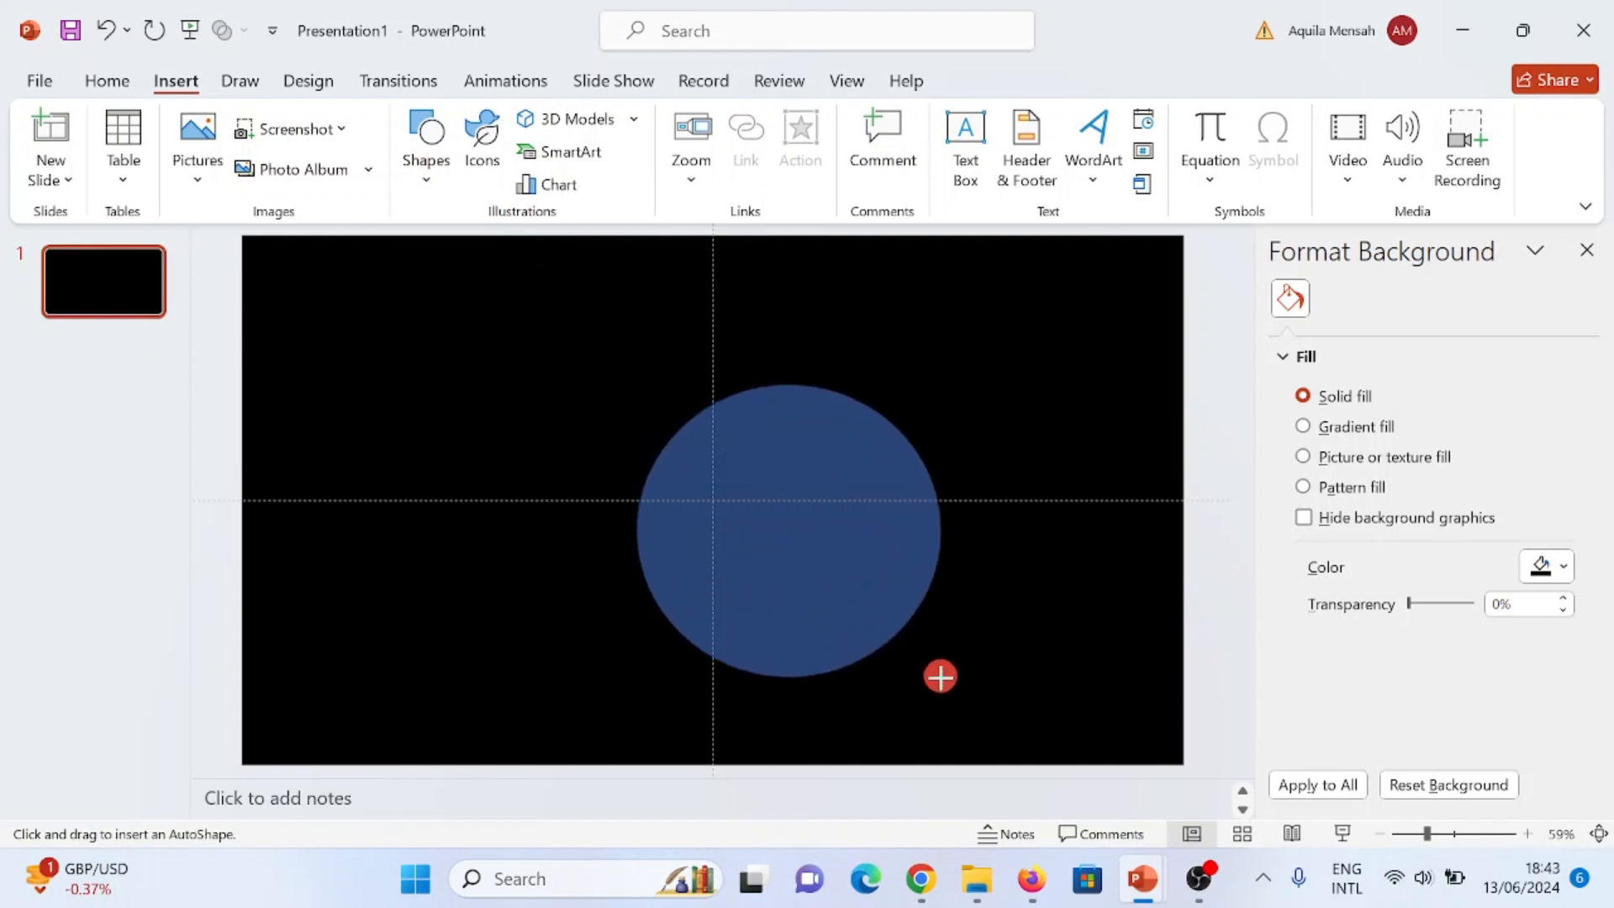
# - Move the oval to the middle of the slide and enlarge it to about 11.01 cm high and 11.79 cm wide
pyautogui.moveTo(833, 586); pyautogui.dragTo(757, 565)
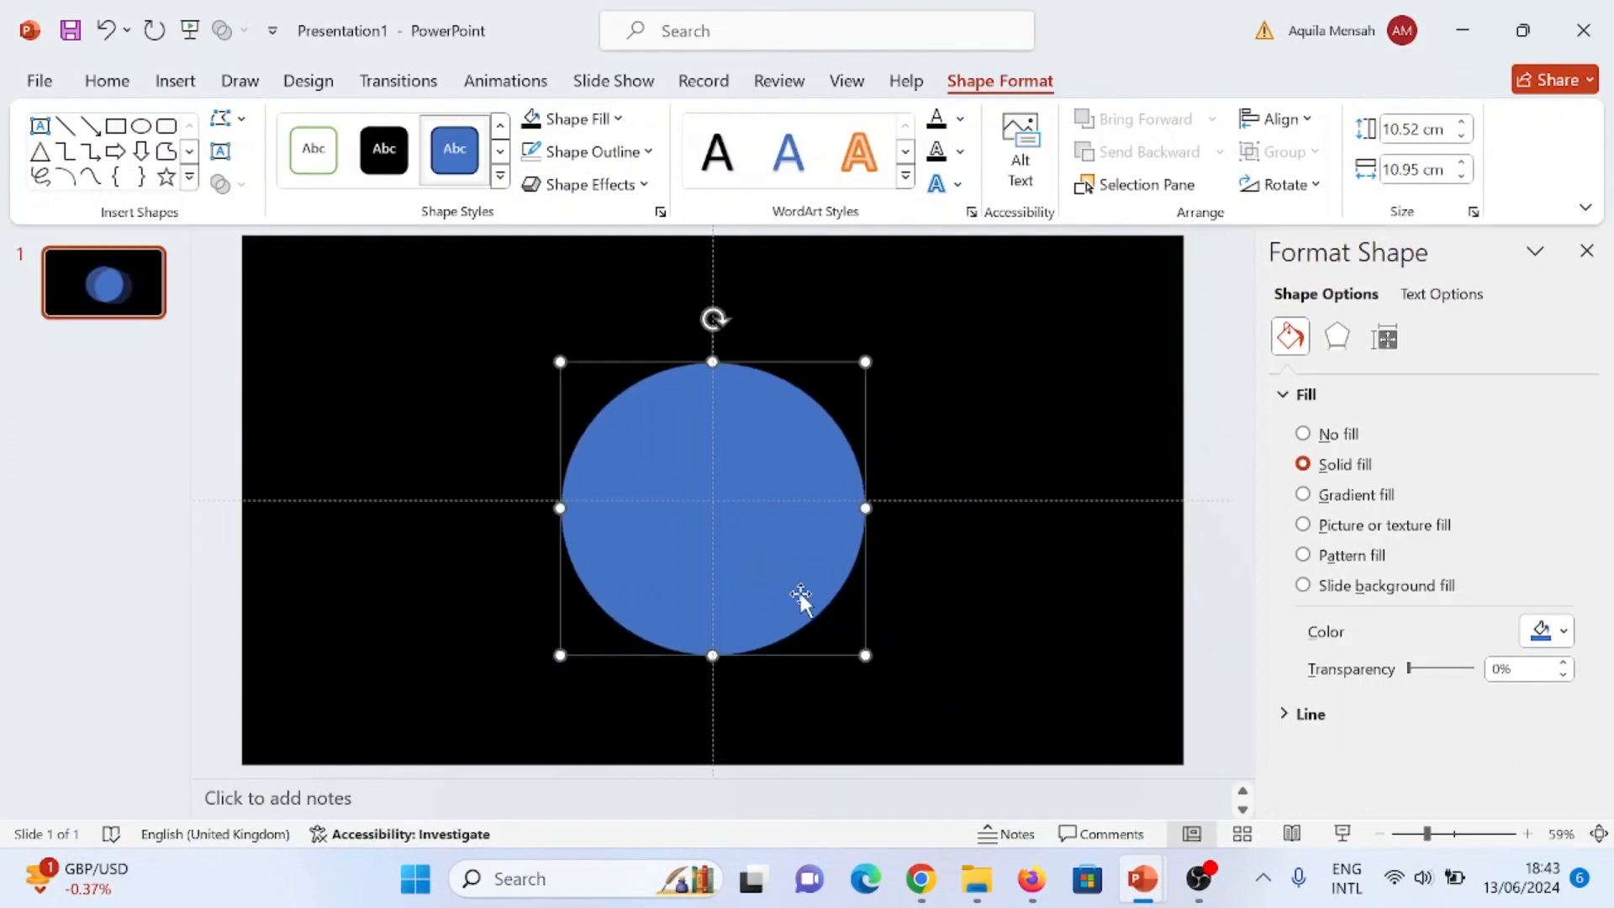
pyautogui.moveTo(866, 655); pyautogui.dragTo(888, 668)
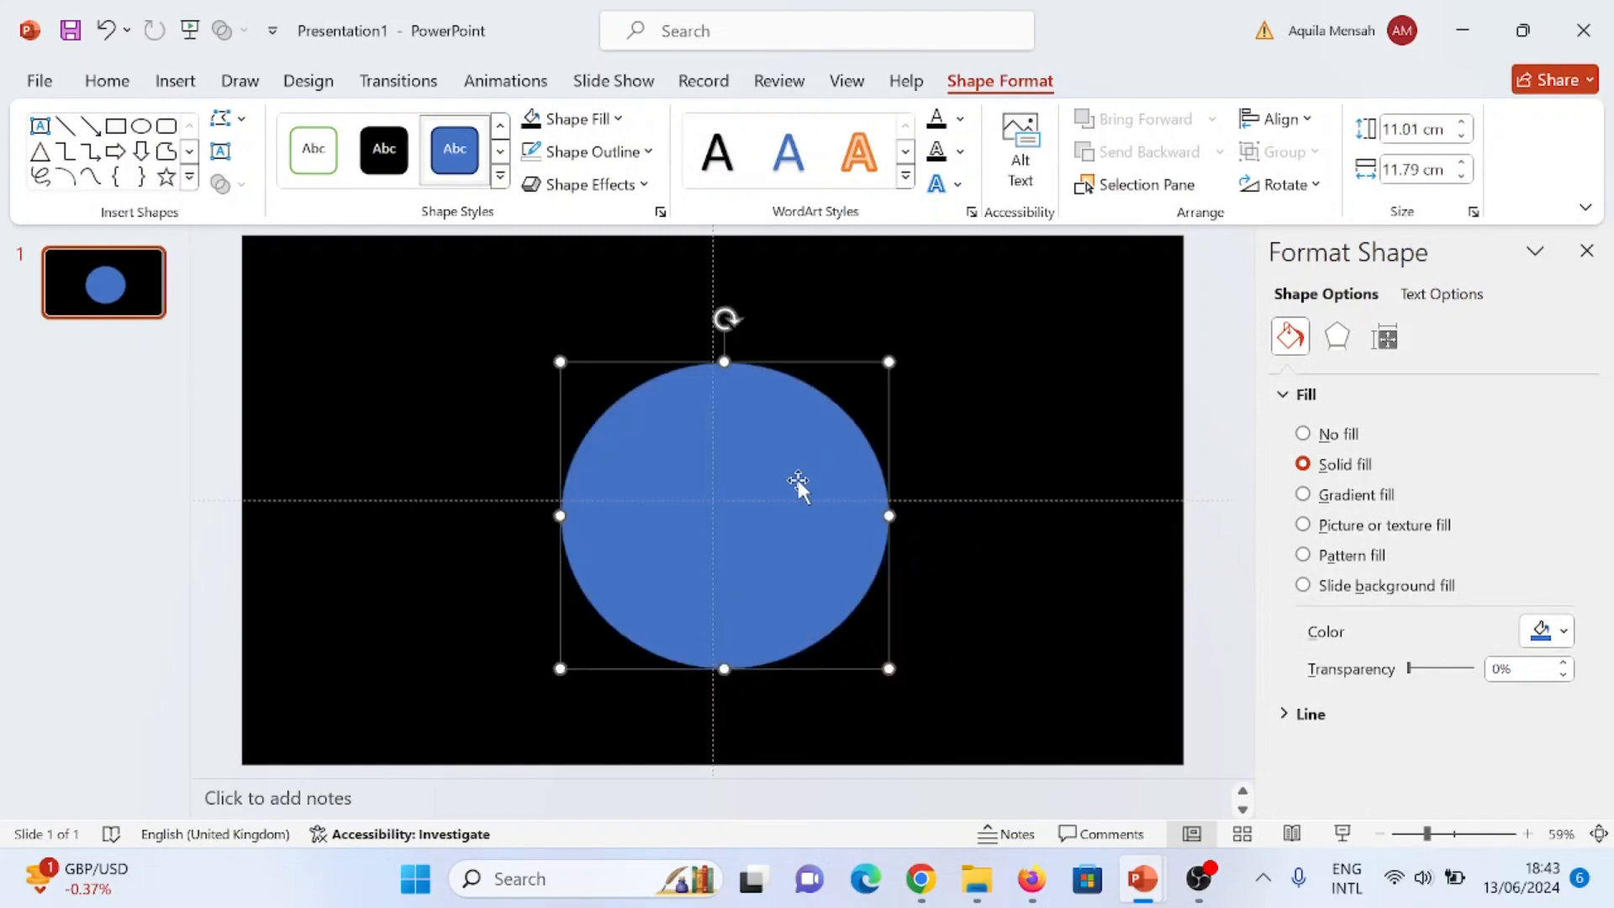
# - Remove the oval's outline and fill it with bright yellow from the standard colours
pyautogui.click(648, 153)
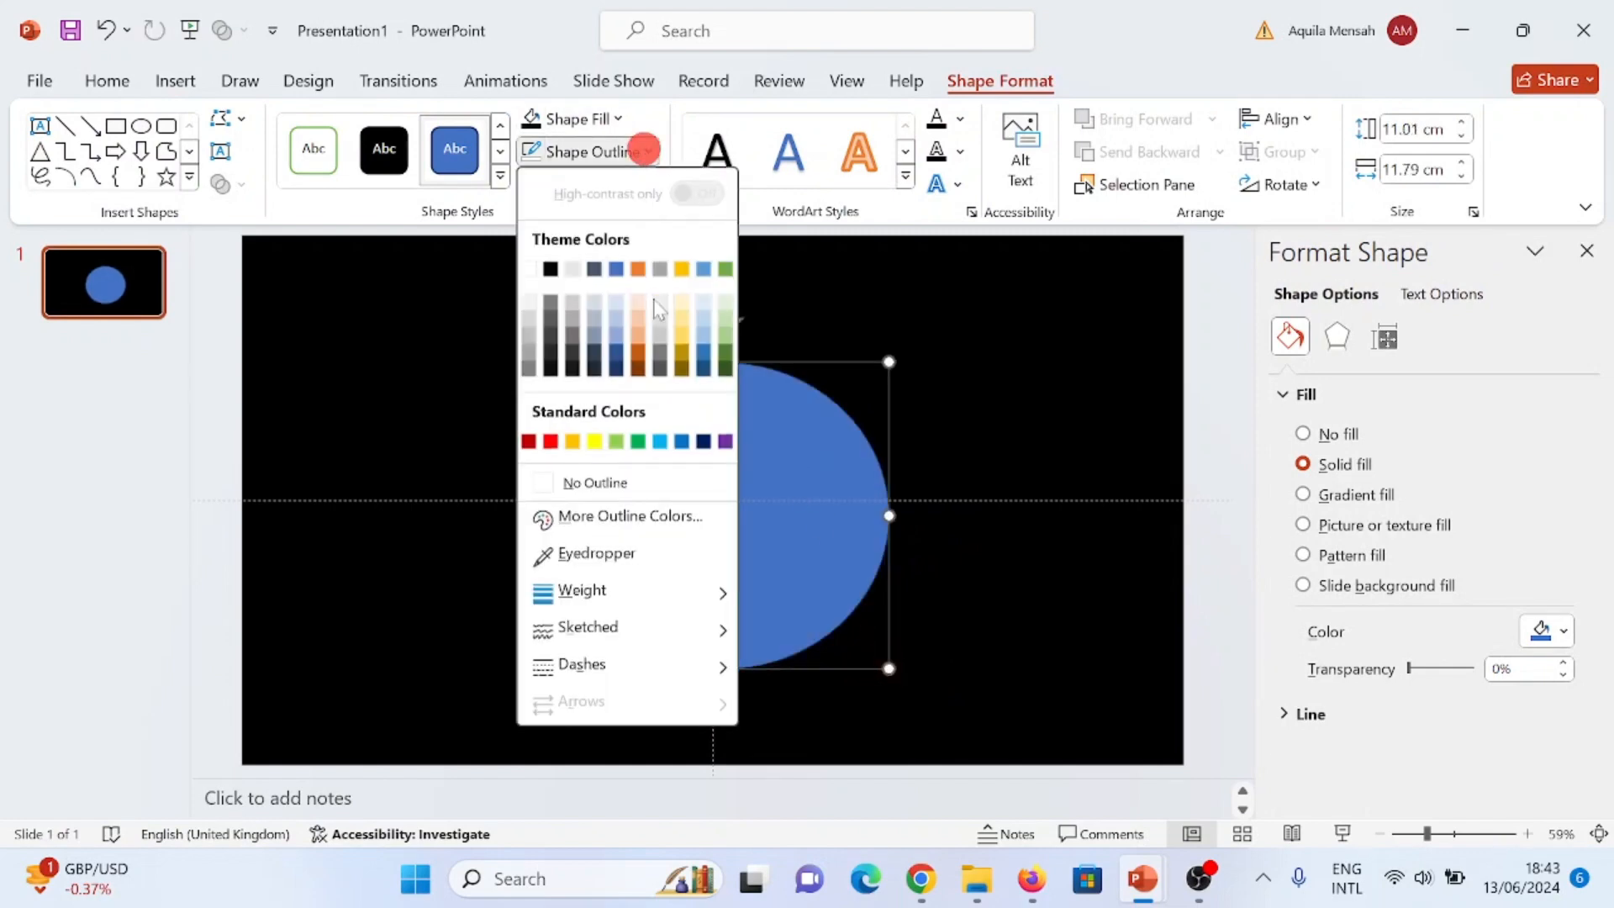
pyautogui.click(543, 477)
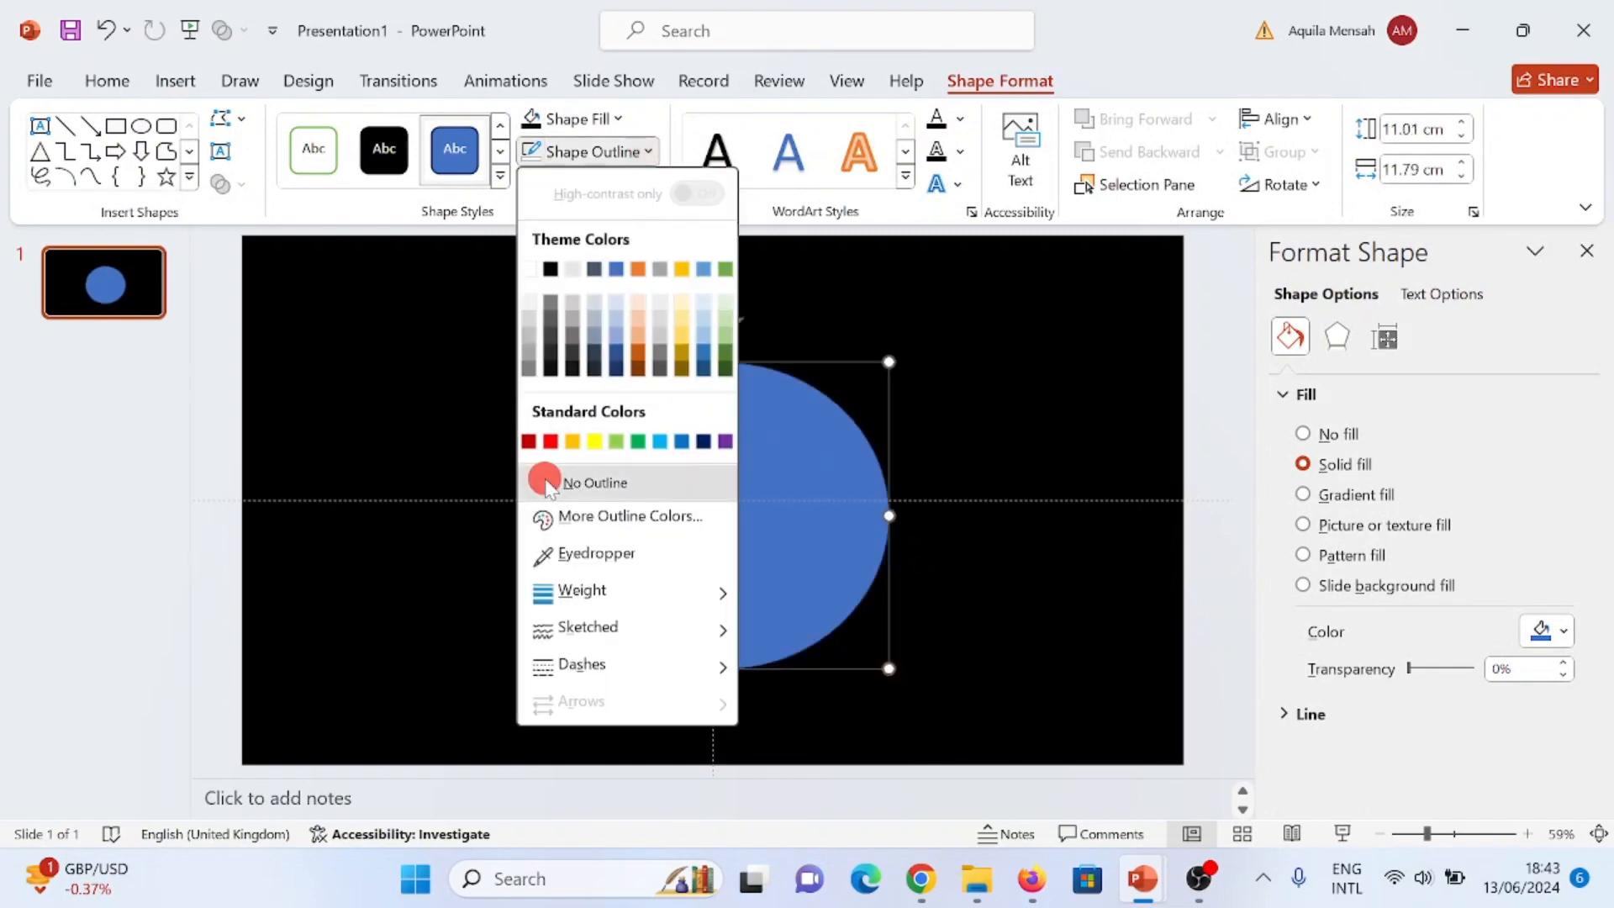
pyautogui.click(618, 120)
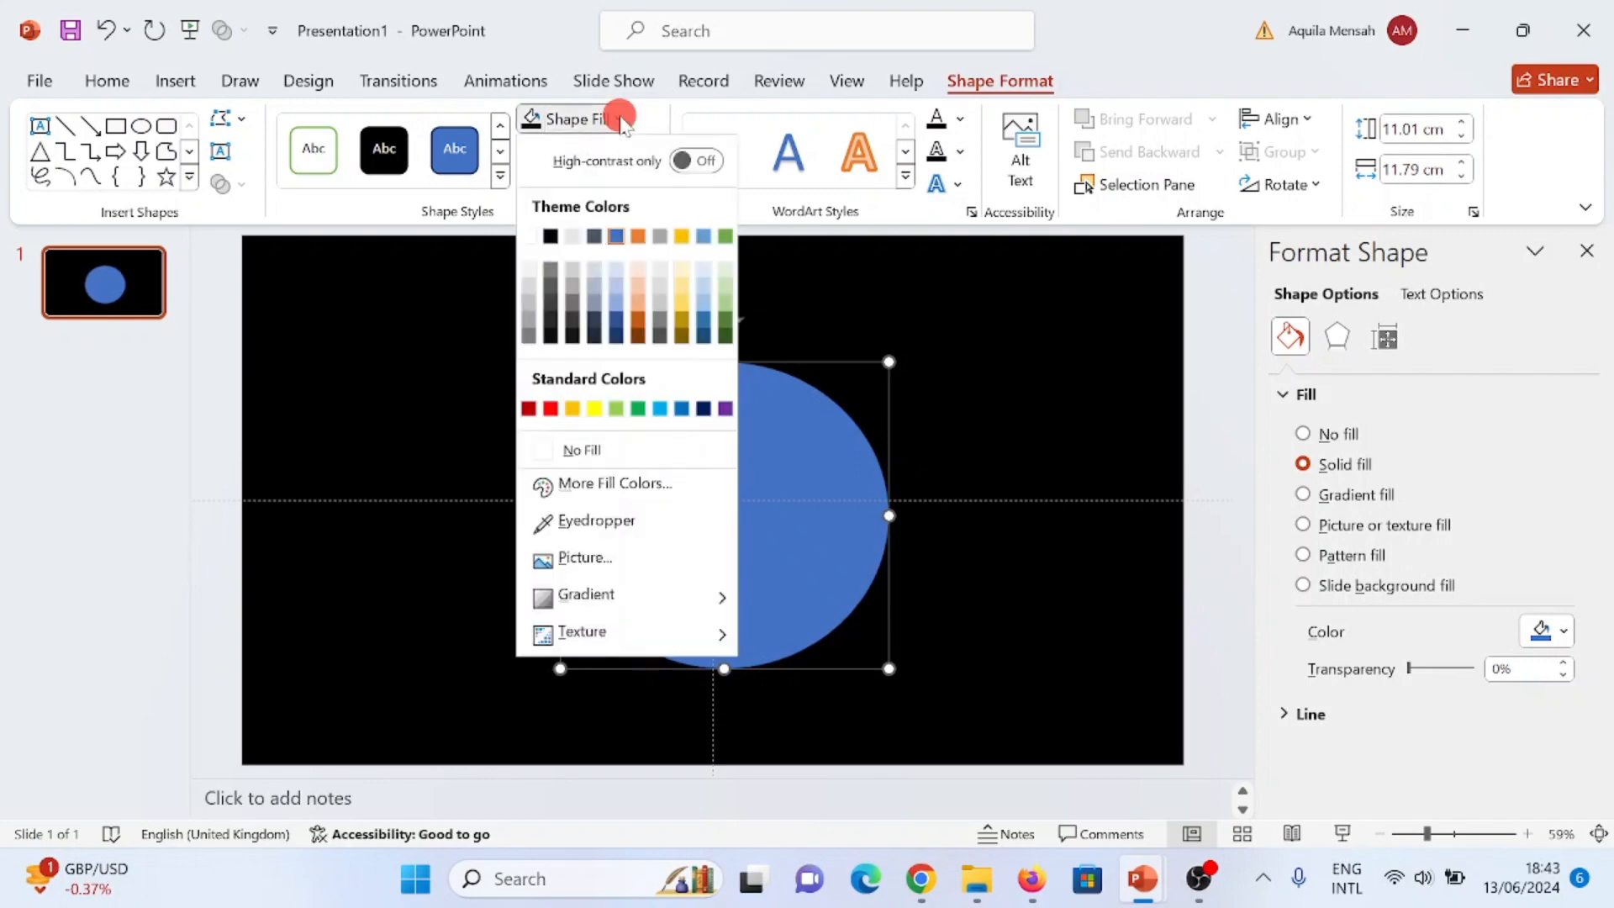
pyautogui.click(644, 488)
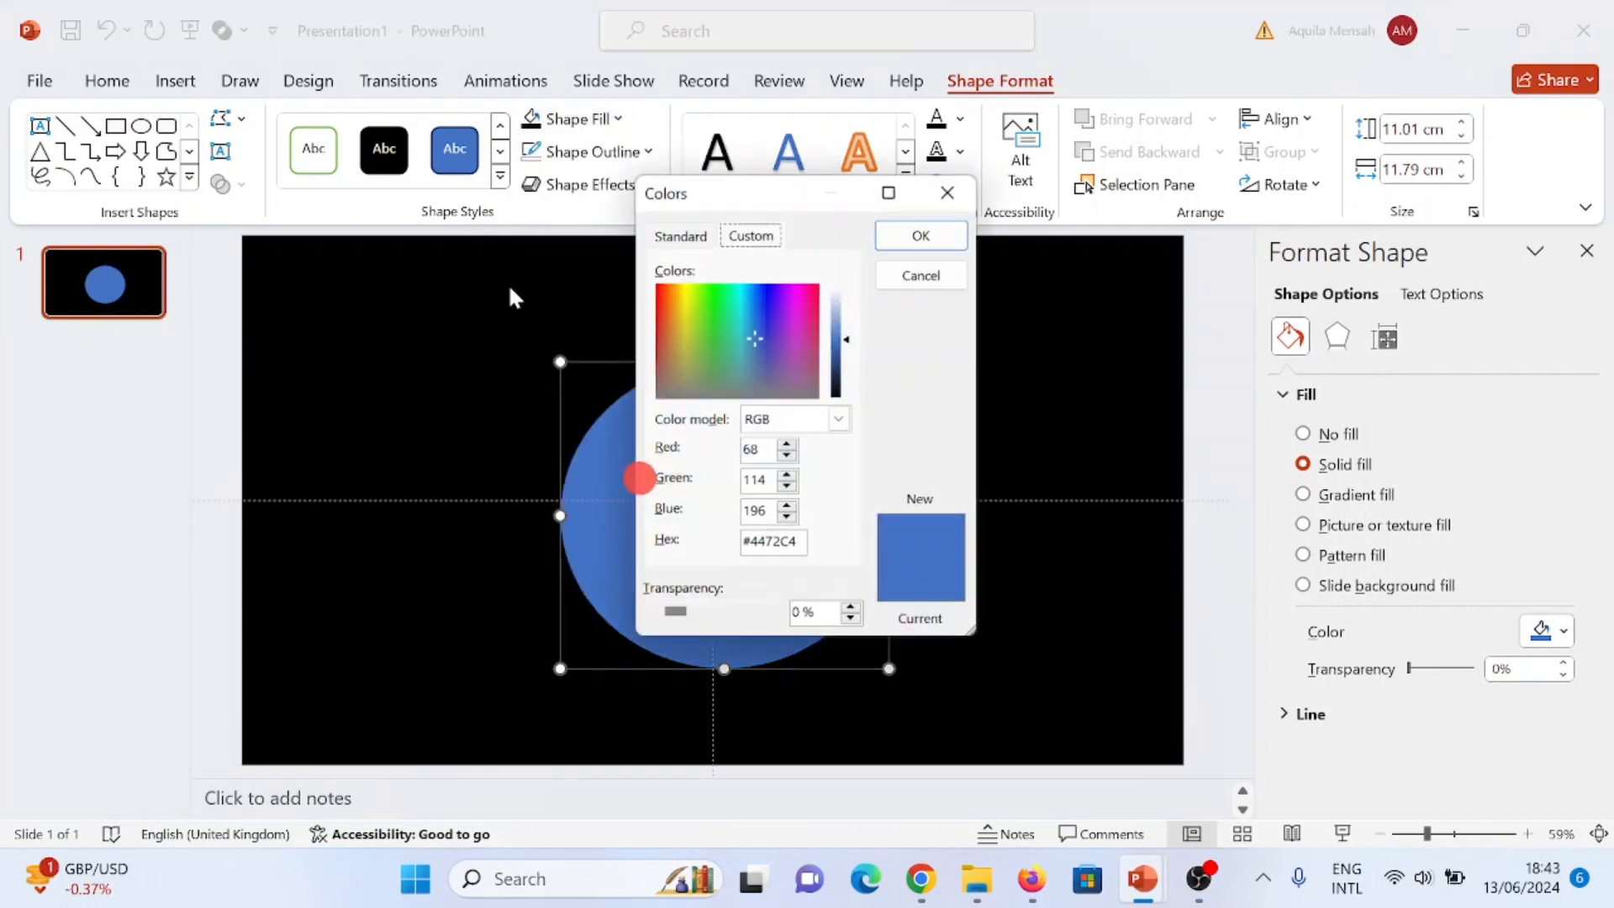
pyautogui.click(680, 236)
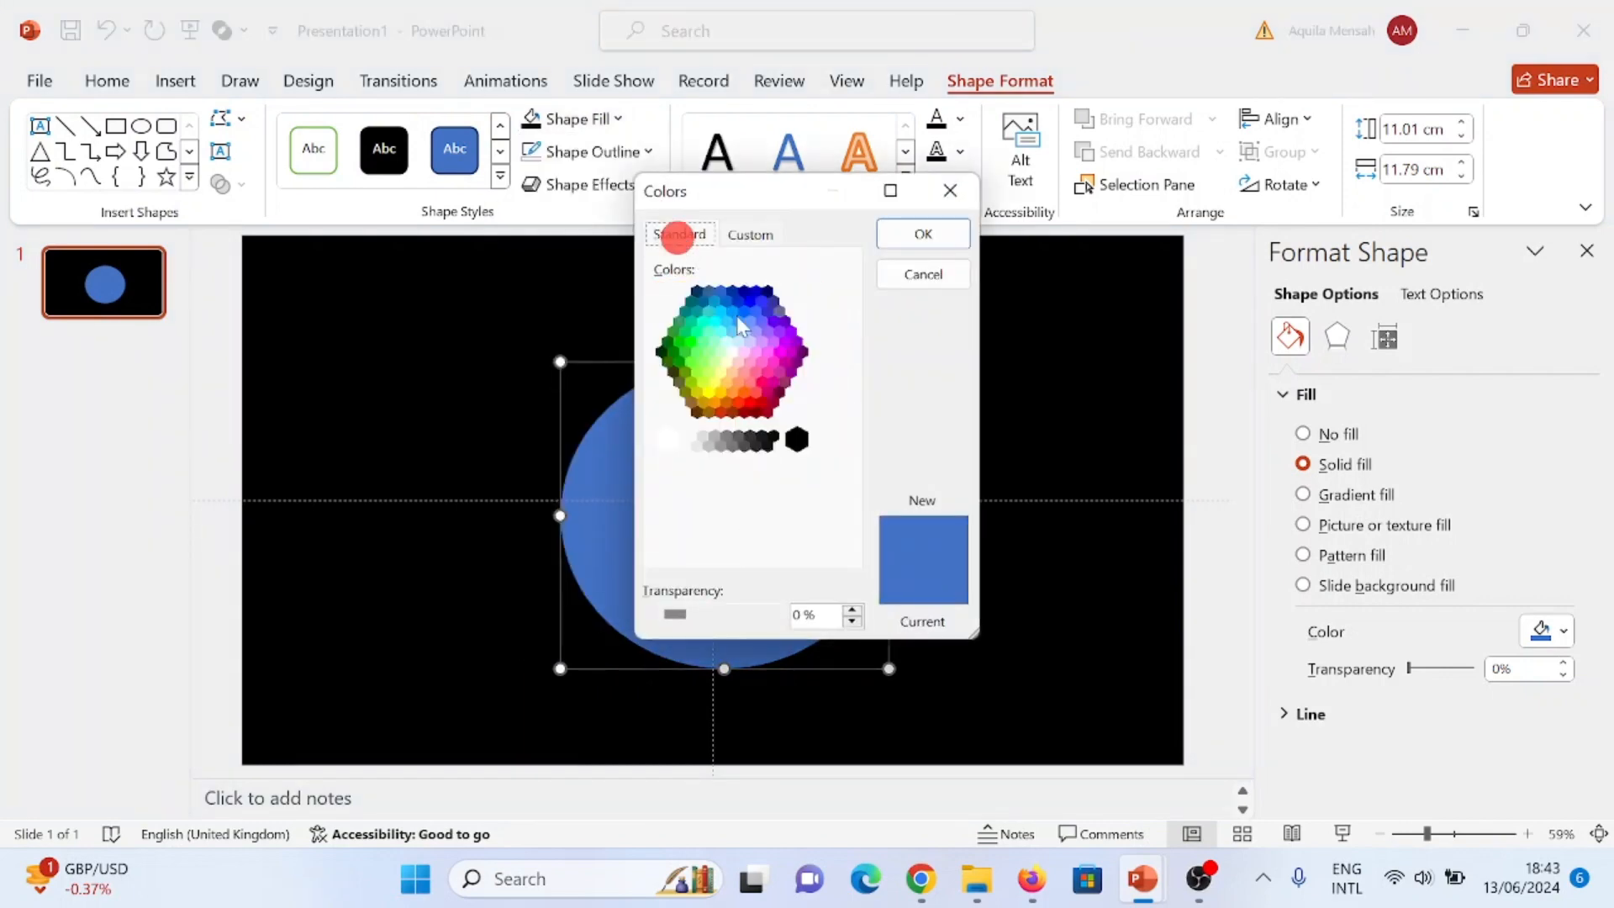
pyautogui.click(710, 391)
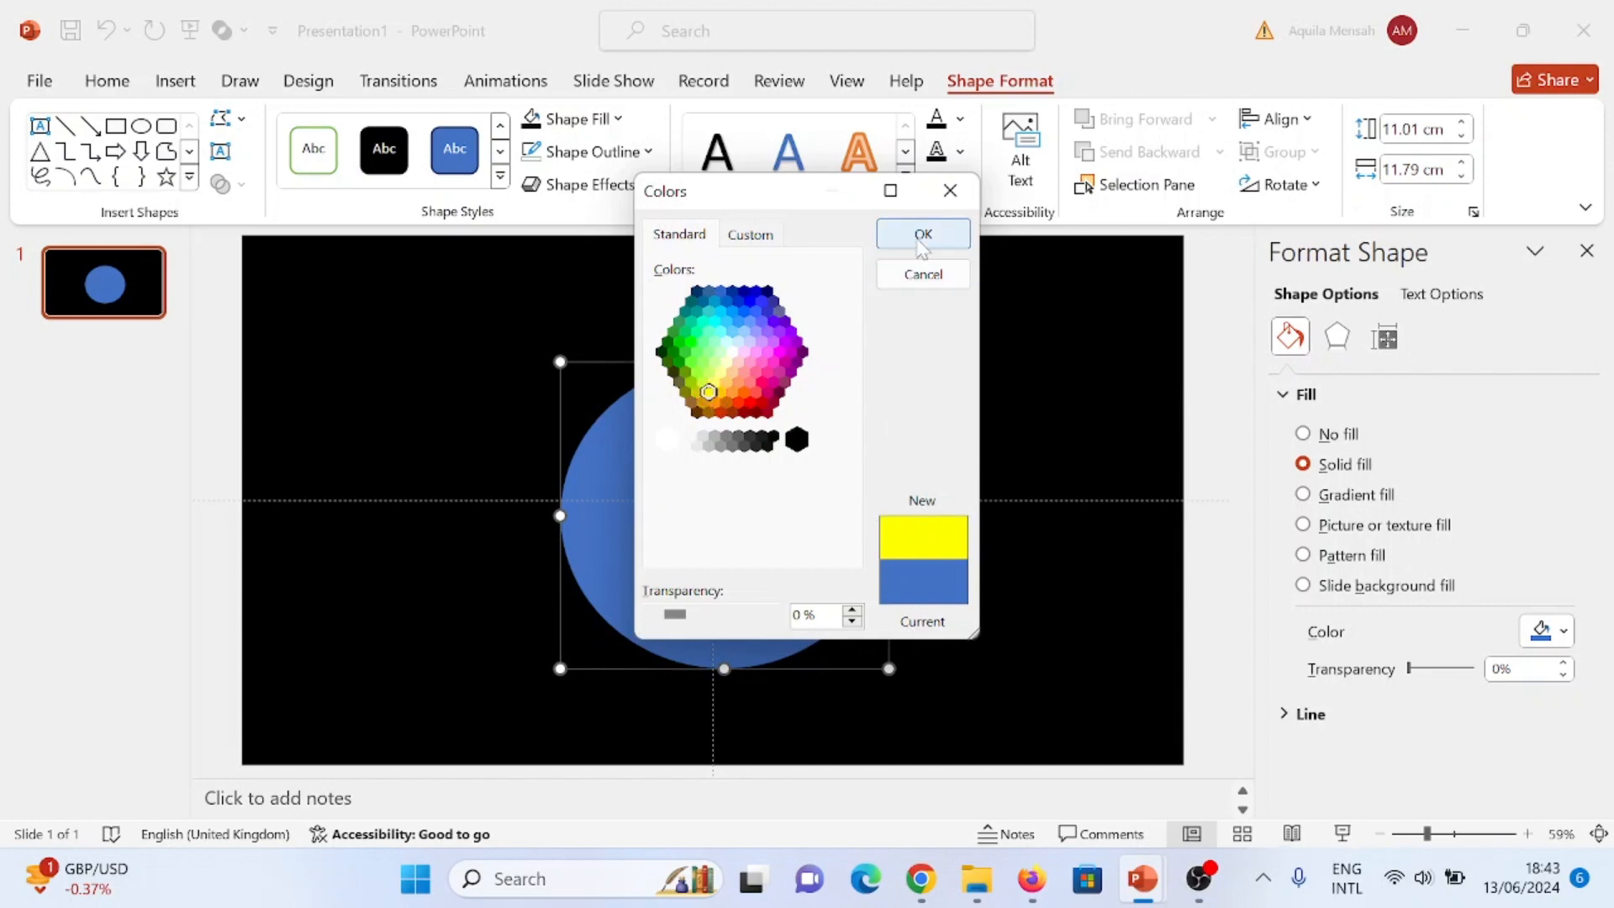
pyautogui.click(916, 237)
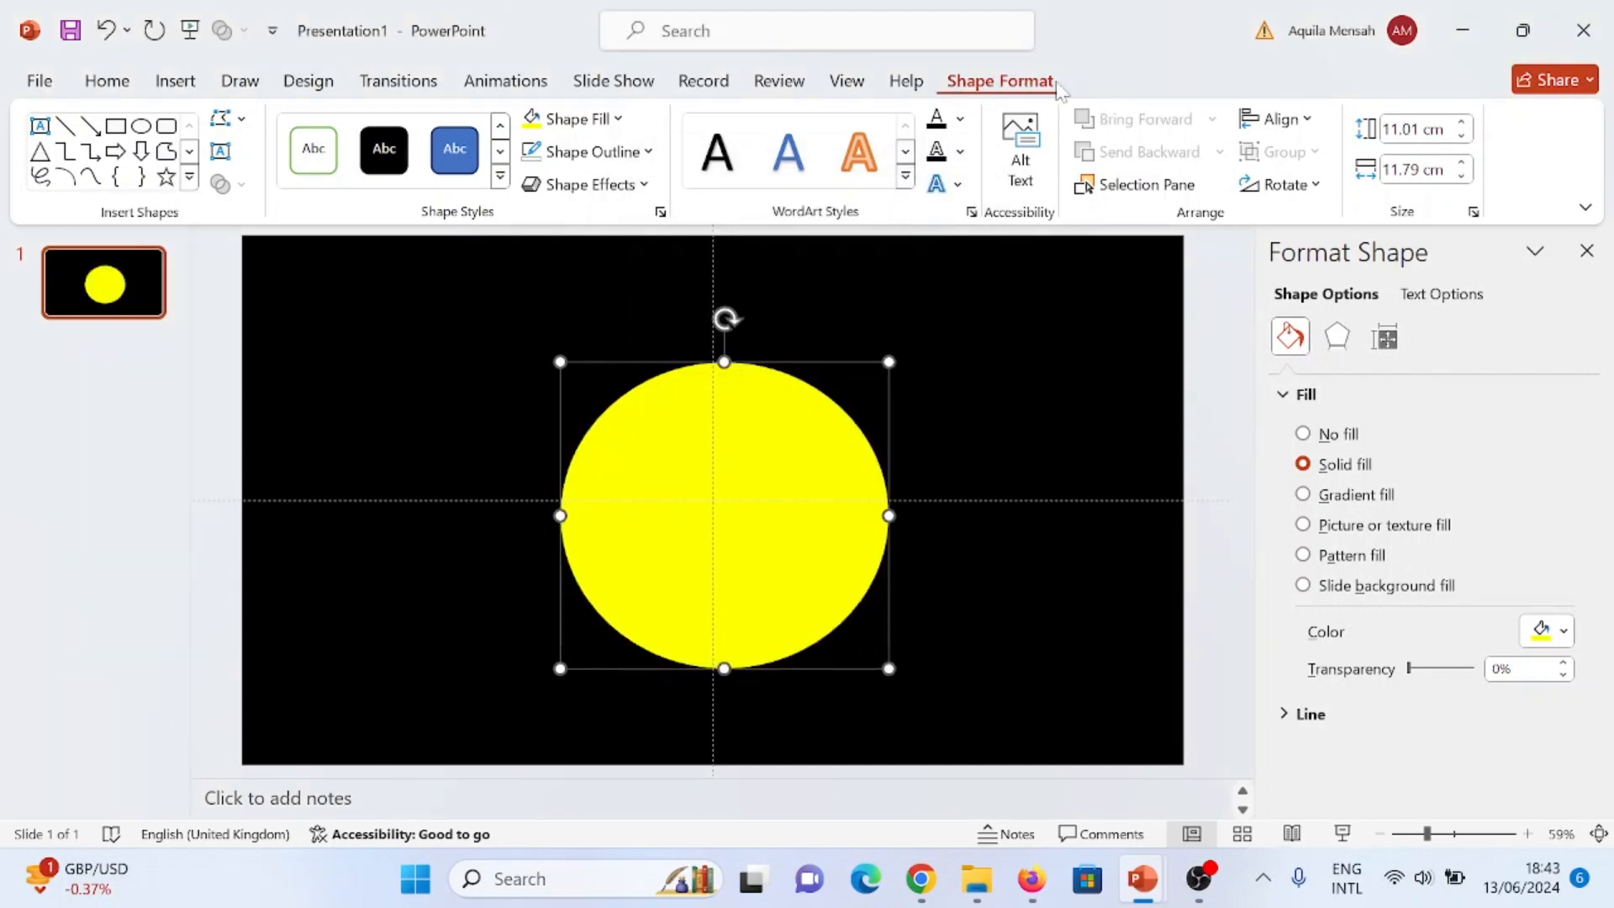
# - Align the yellow oval to the centre and middle of the slide
pyautogui.click(1308, 126)
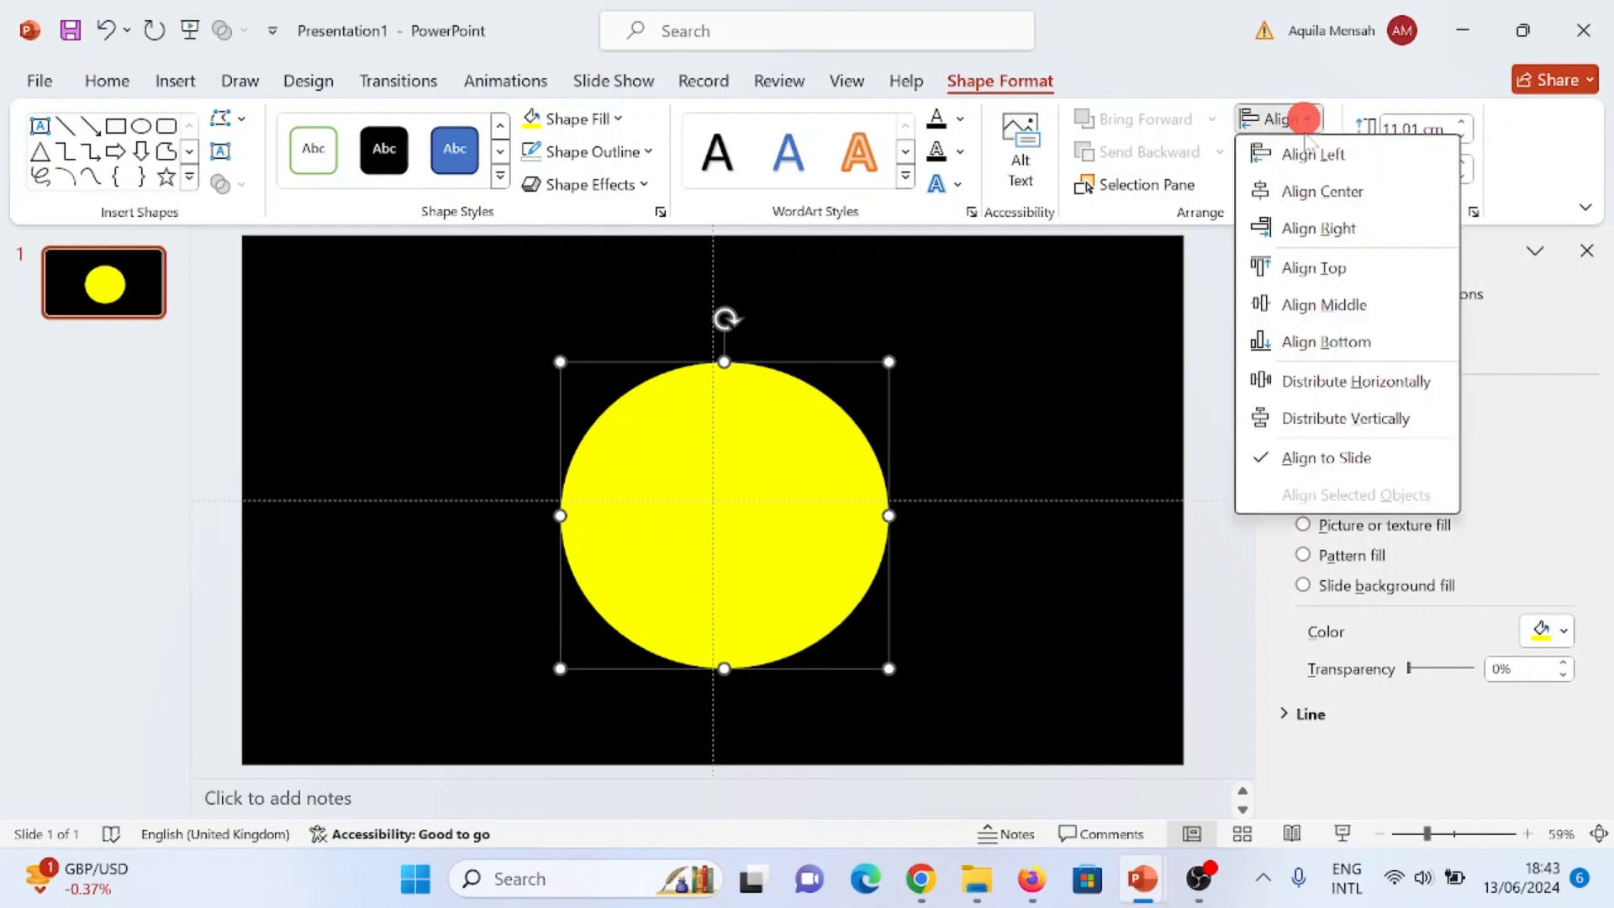
pyautogui.click(1343, 195)
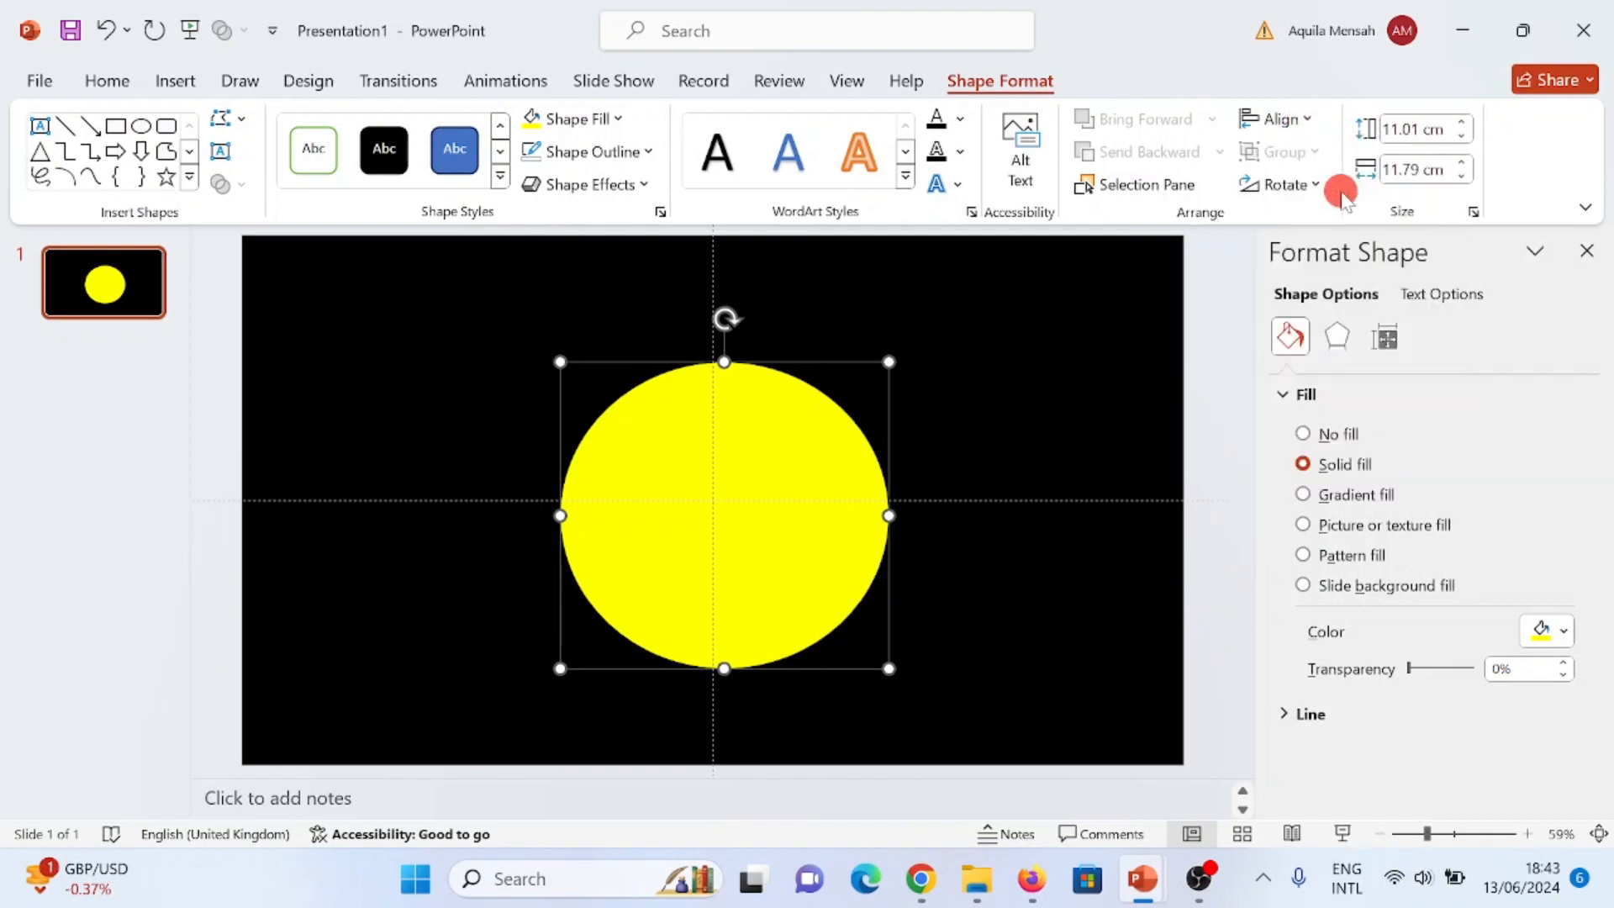
pyautogui.click(1306, 119)
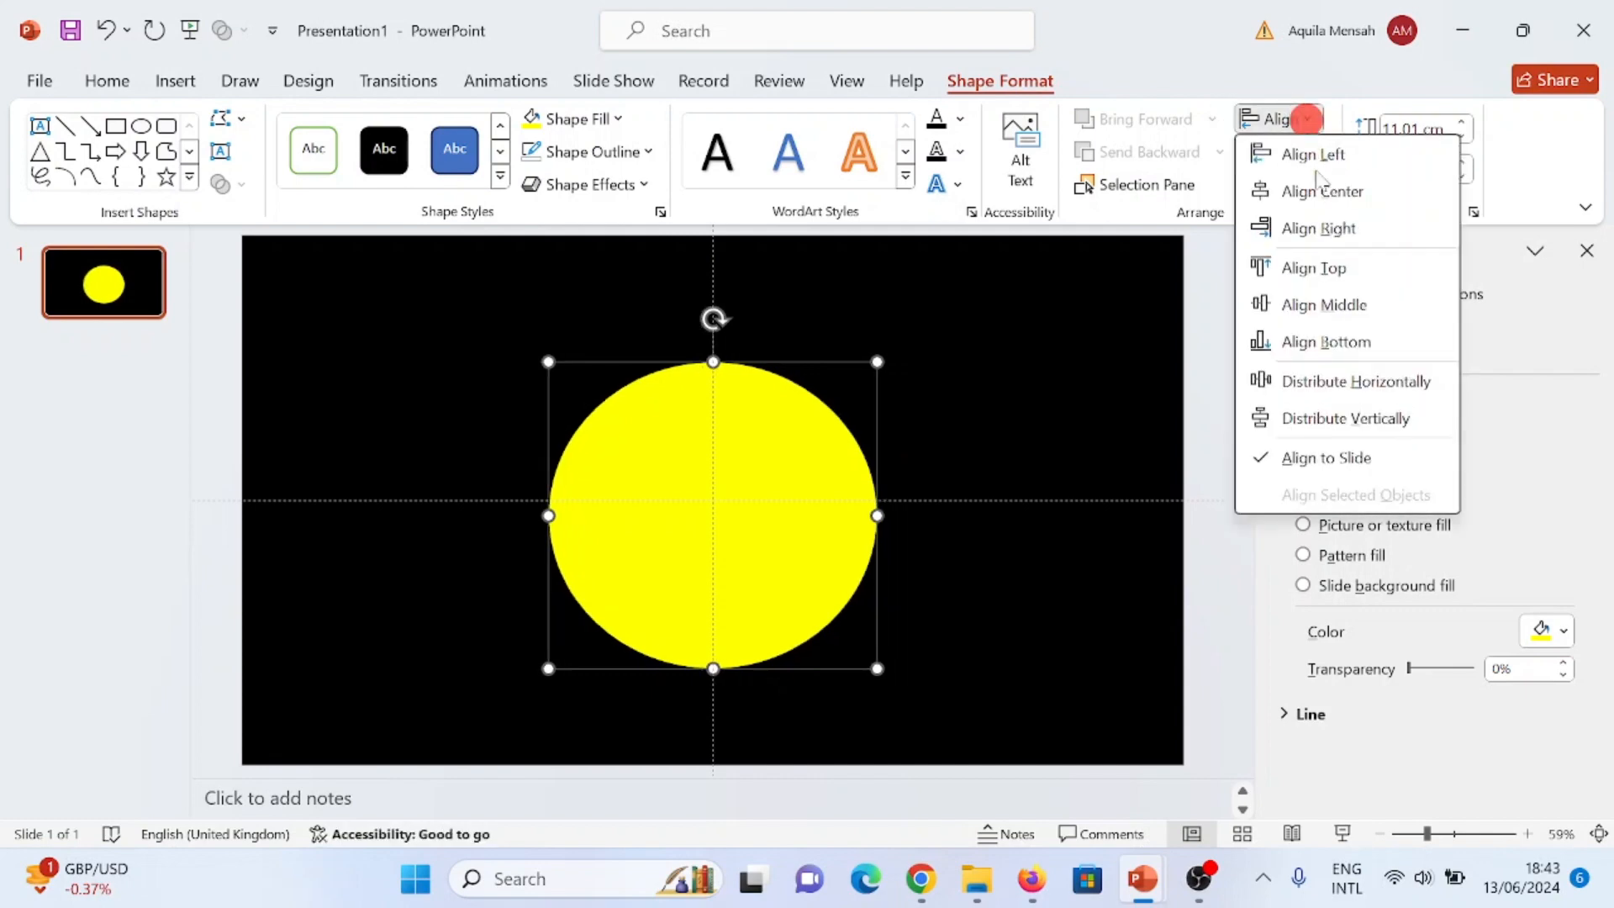
pyautogui.click(1362, 304)
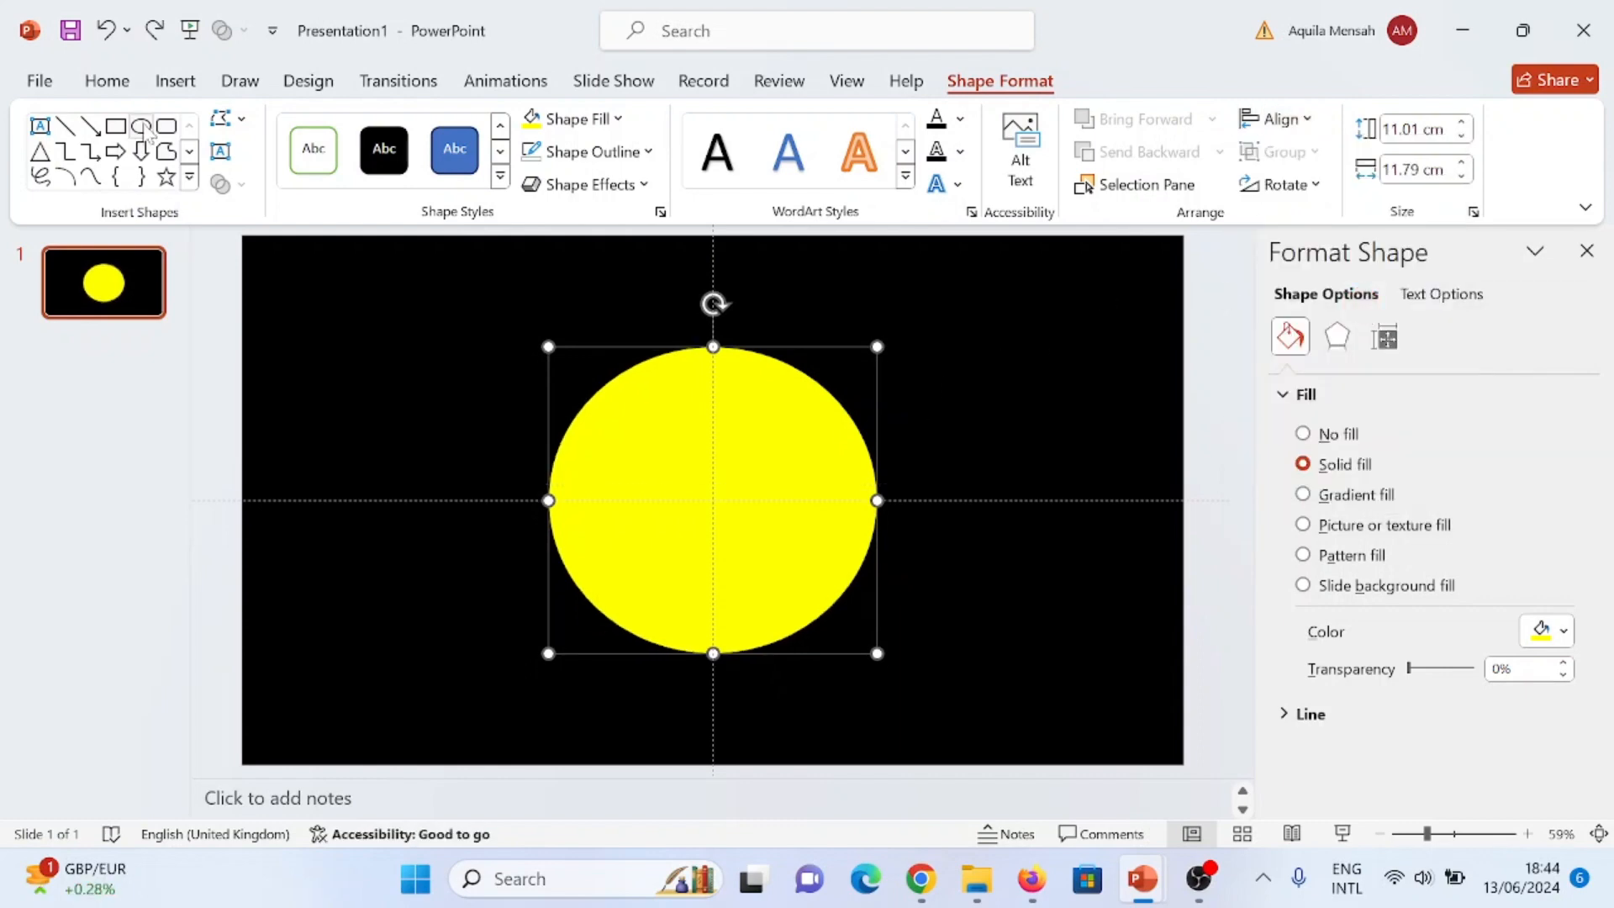
# - Draw a second oval about 6.83 cm high and 7.35 cm wide and place it inside the yellow oval
pyautogui.click(141, 126)
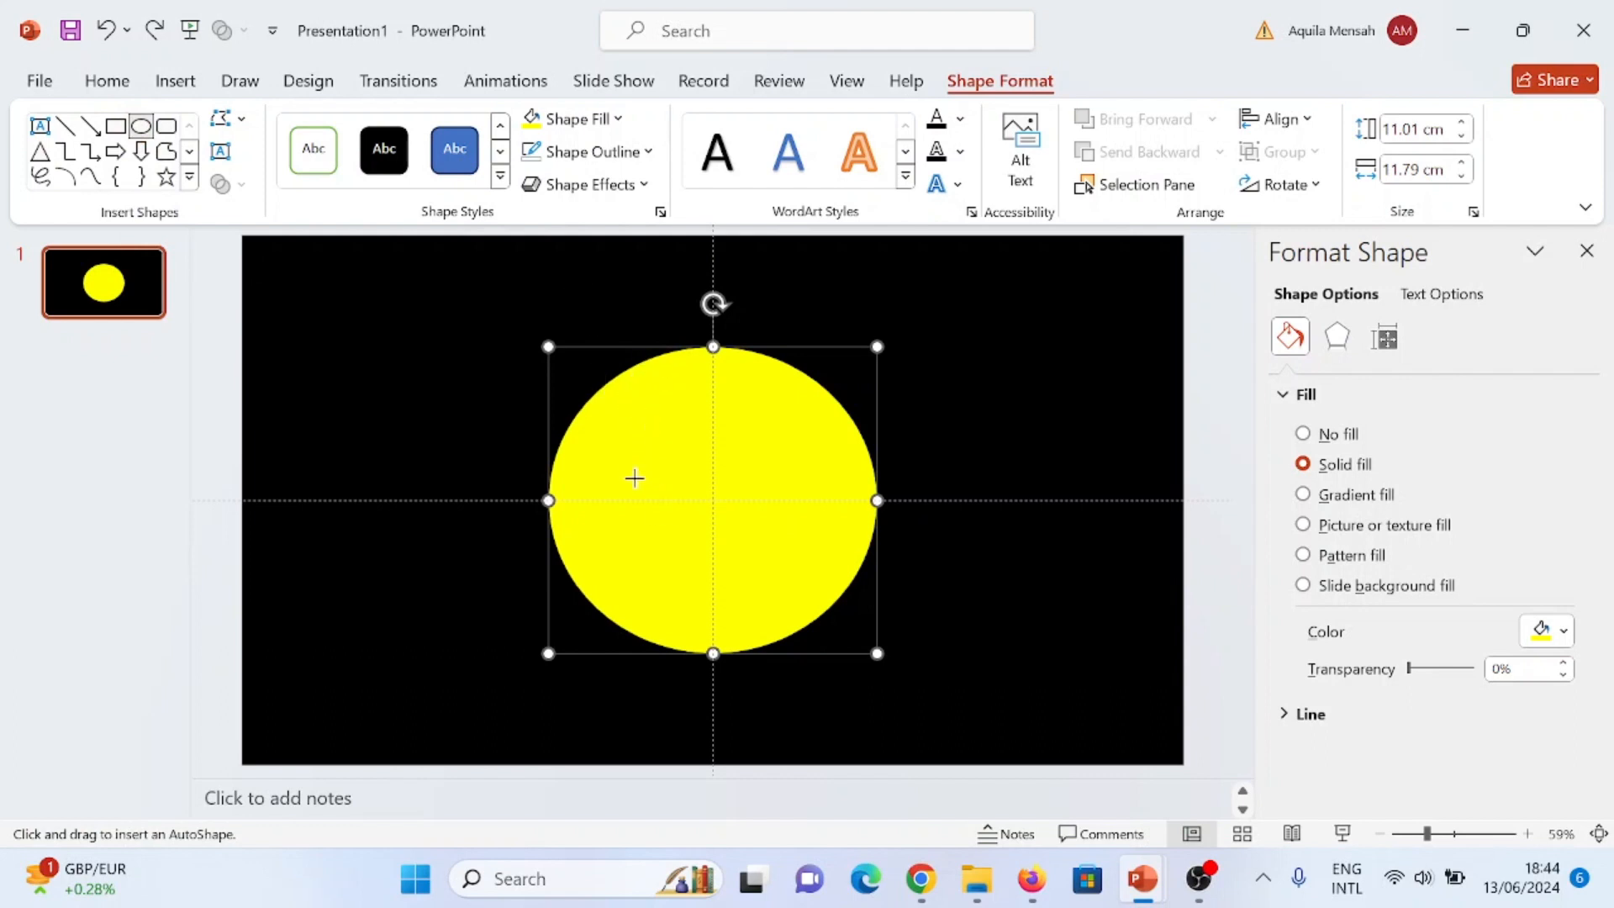
pyautogui.moveTo(637, 453); pyautogui.dragTo(840, 642)
pyautogui.moveTo(756, 559); pyautogui.dragTo(724, 520)
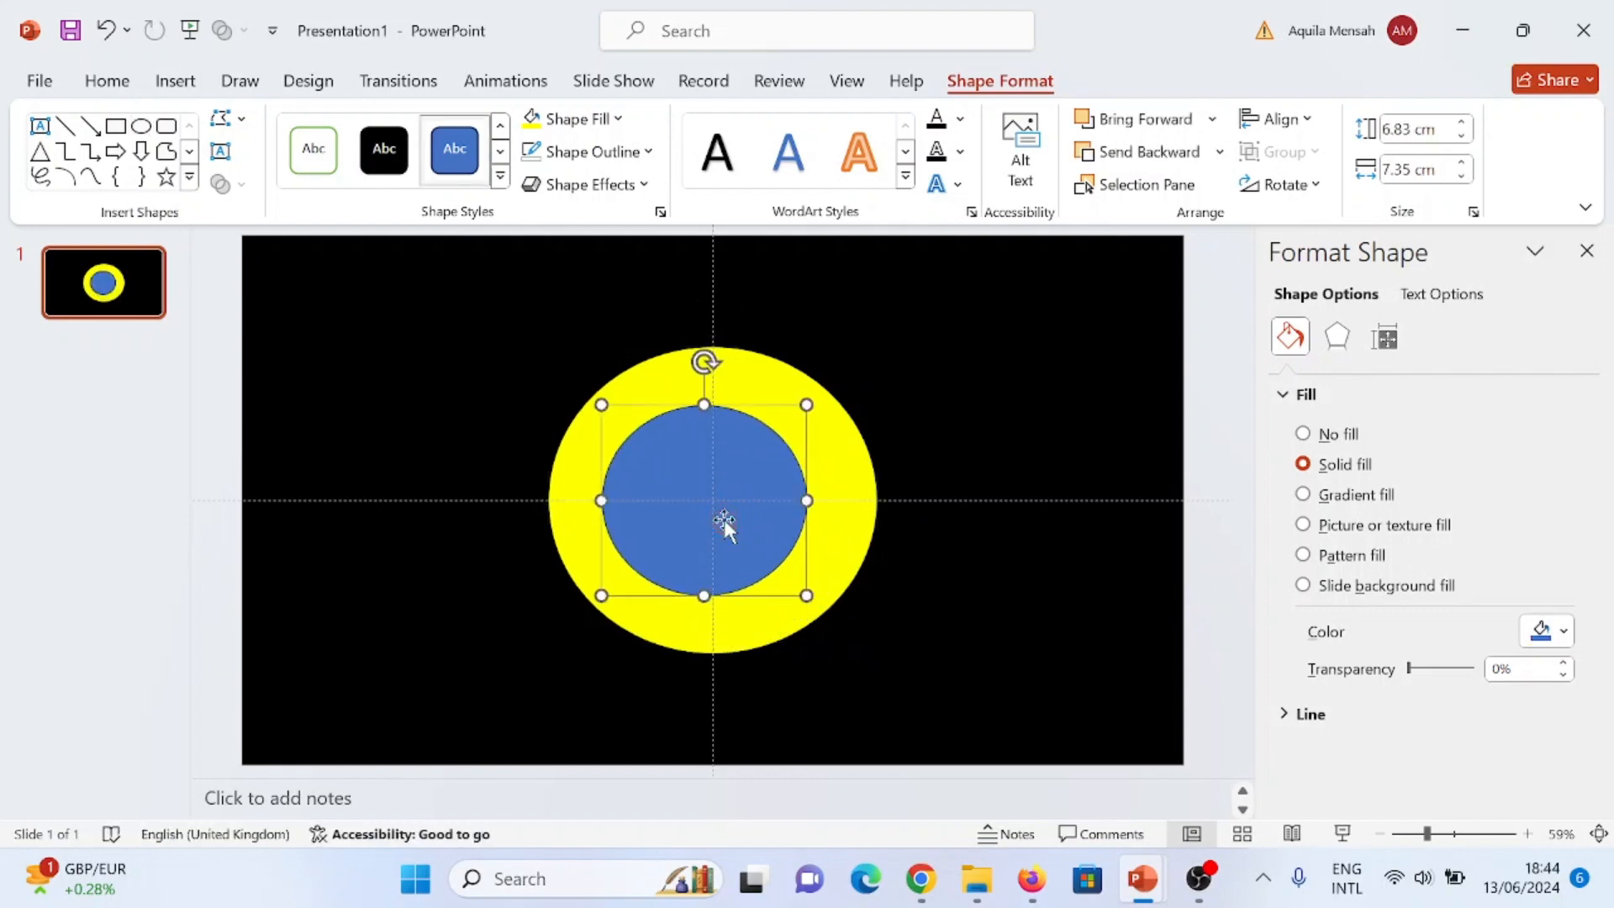
# - Align the inner oval to the slide's centre and middle, and enlarge it to about 9.73 cm high and 10.46 cm wide
pyautogui.click(1276, 118)
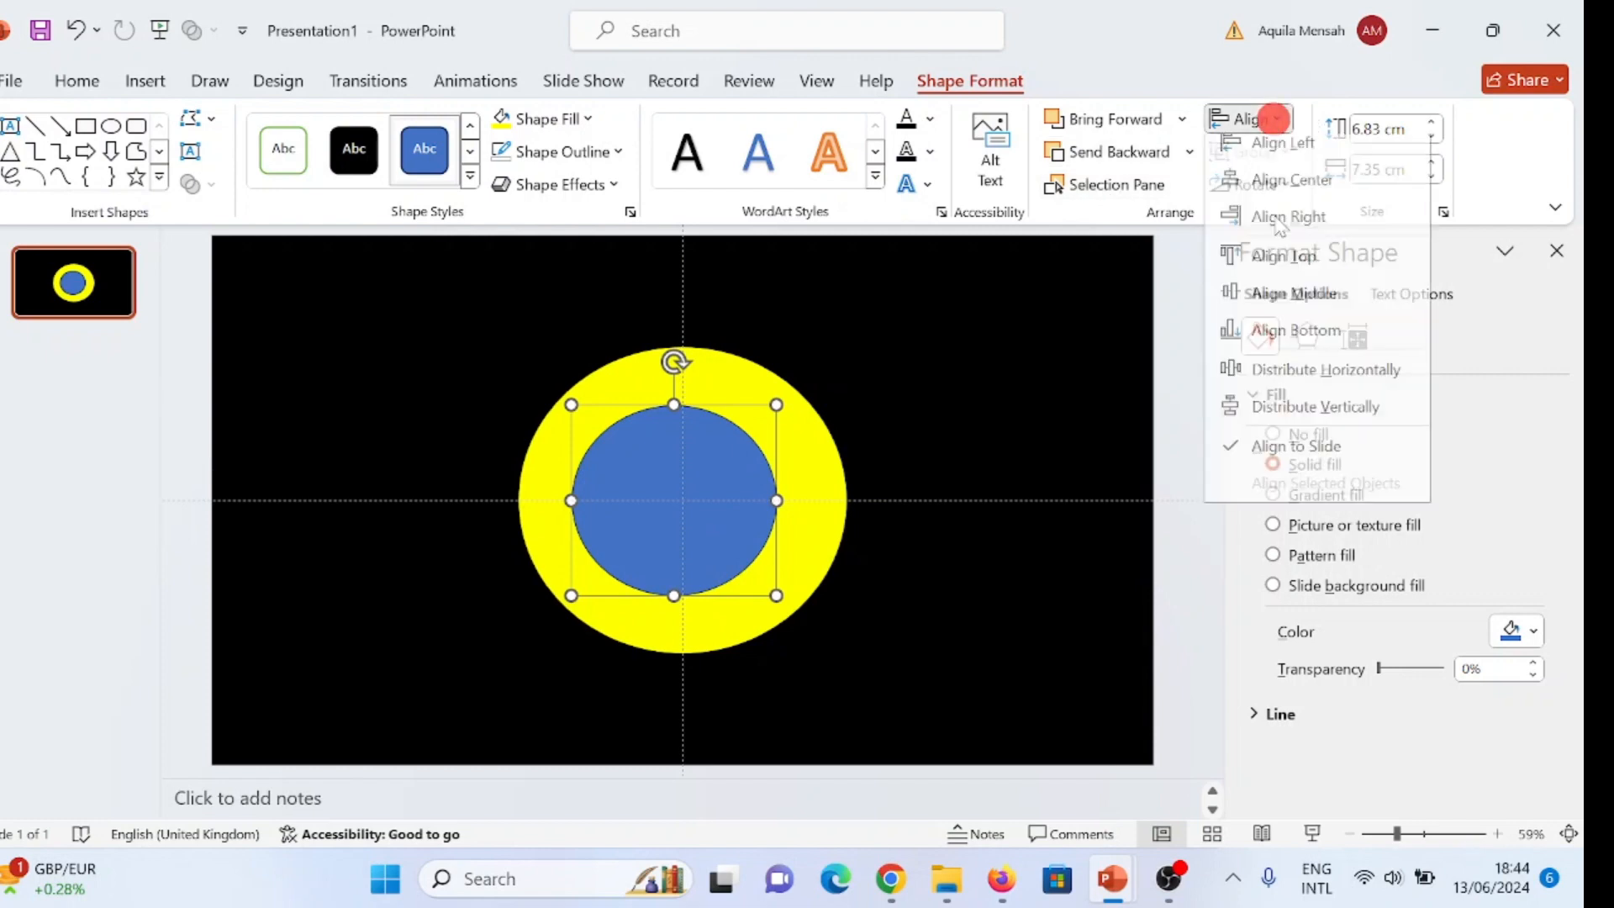
pyautogui.click(1301, 189)
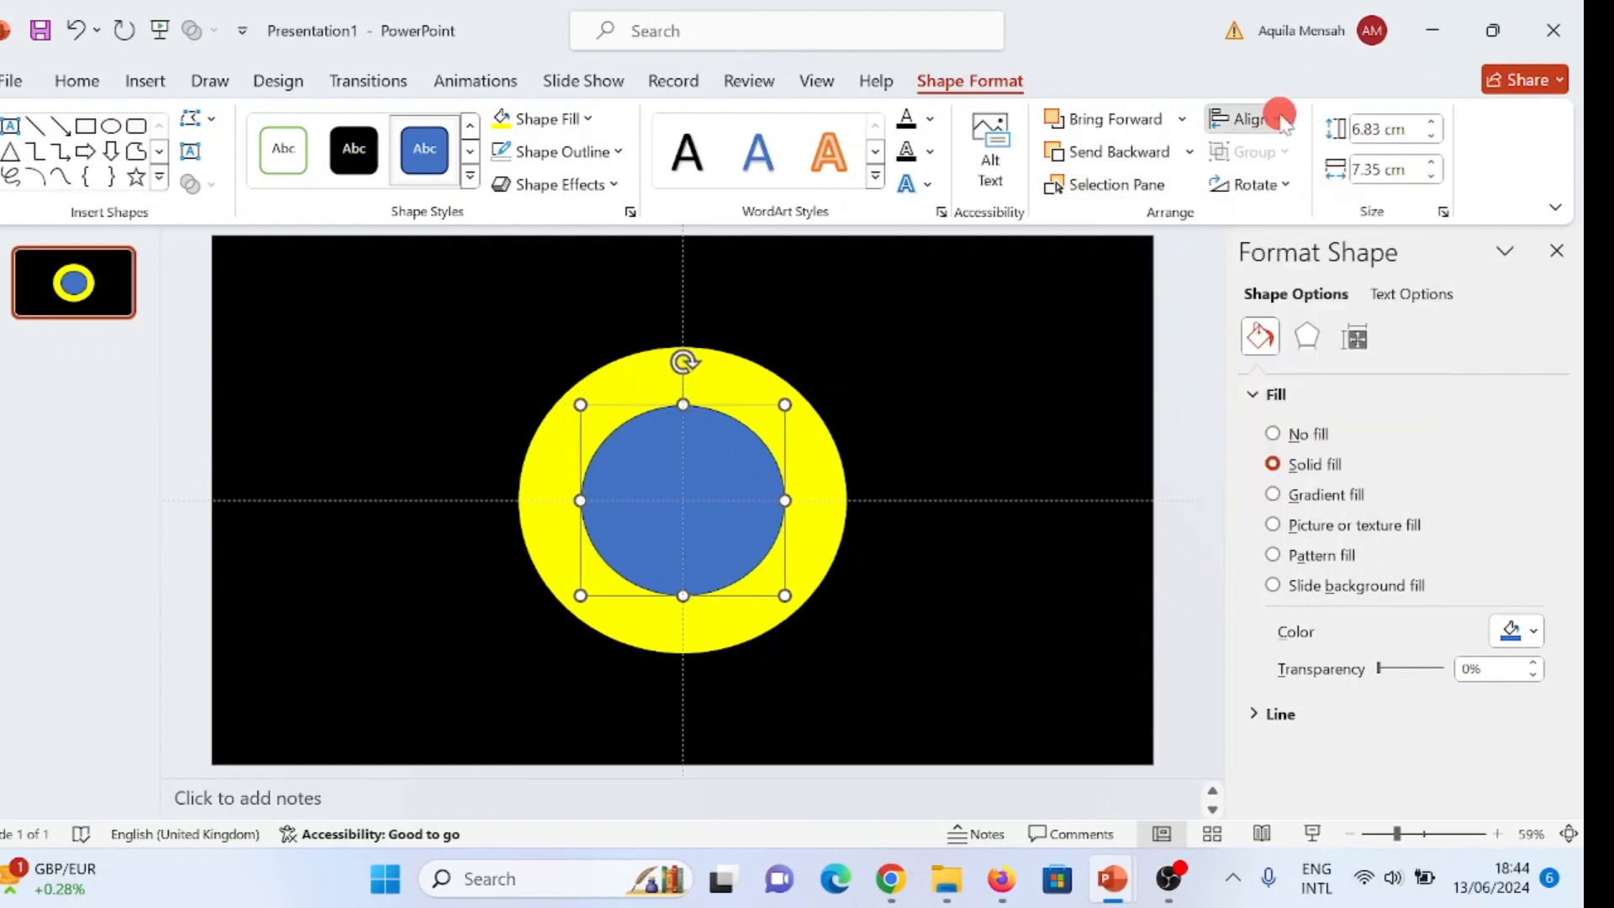
pyautogui.click(1276, 116)
pyautogui.click(1315, 304)
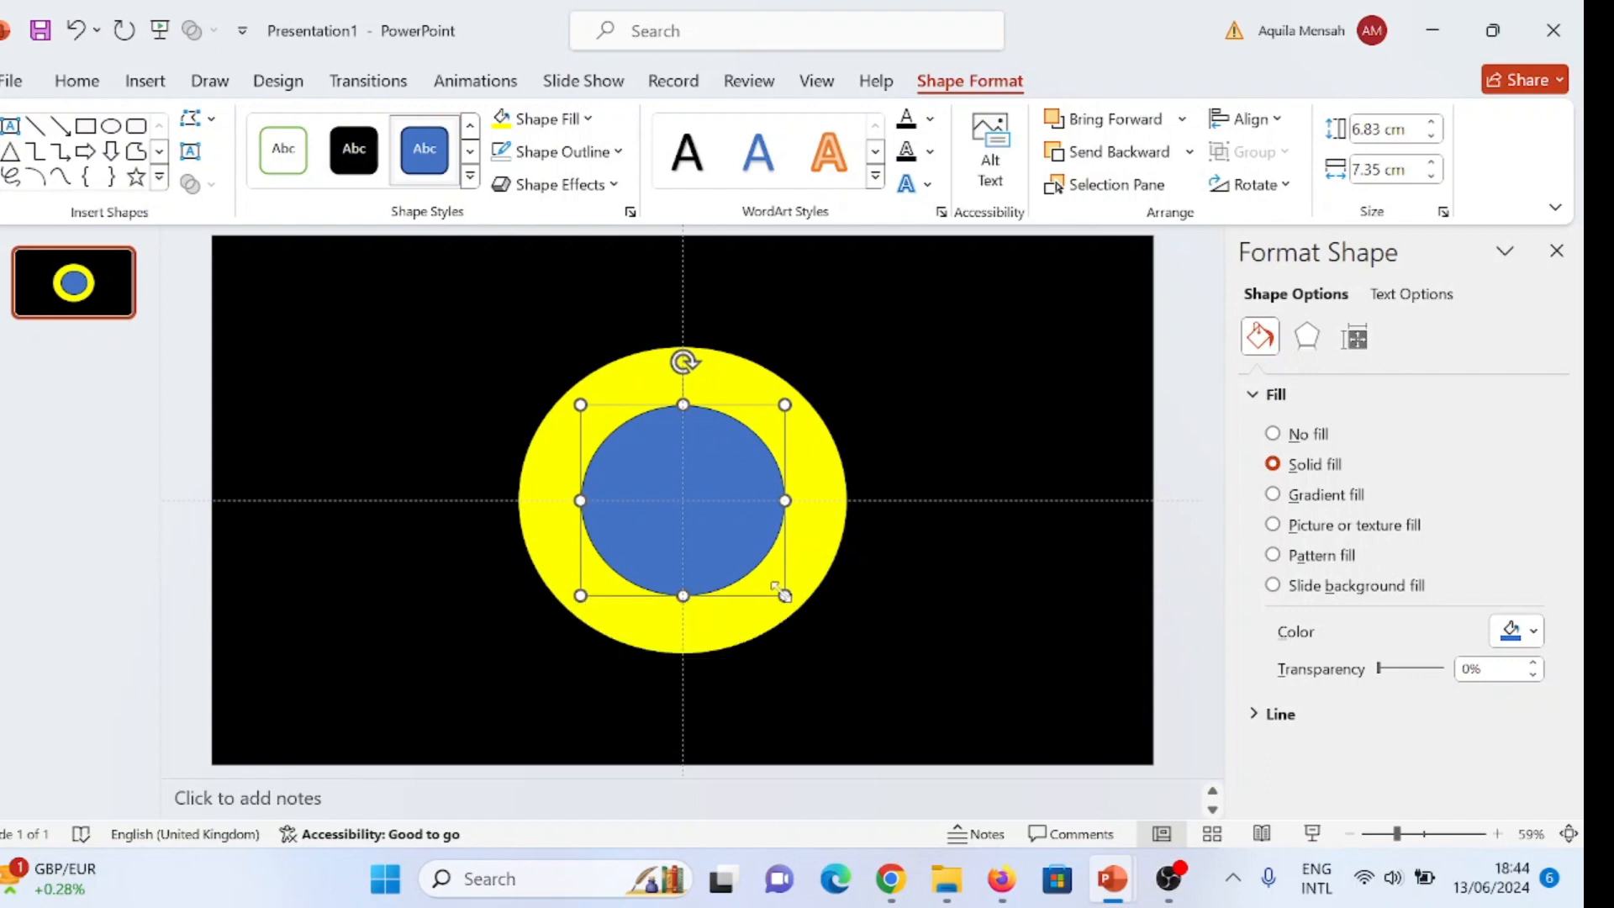
pyautogui.moveTo(784, 596); pyautogui.dragTo(827, 604)
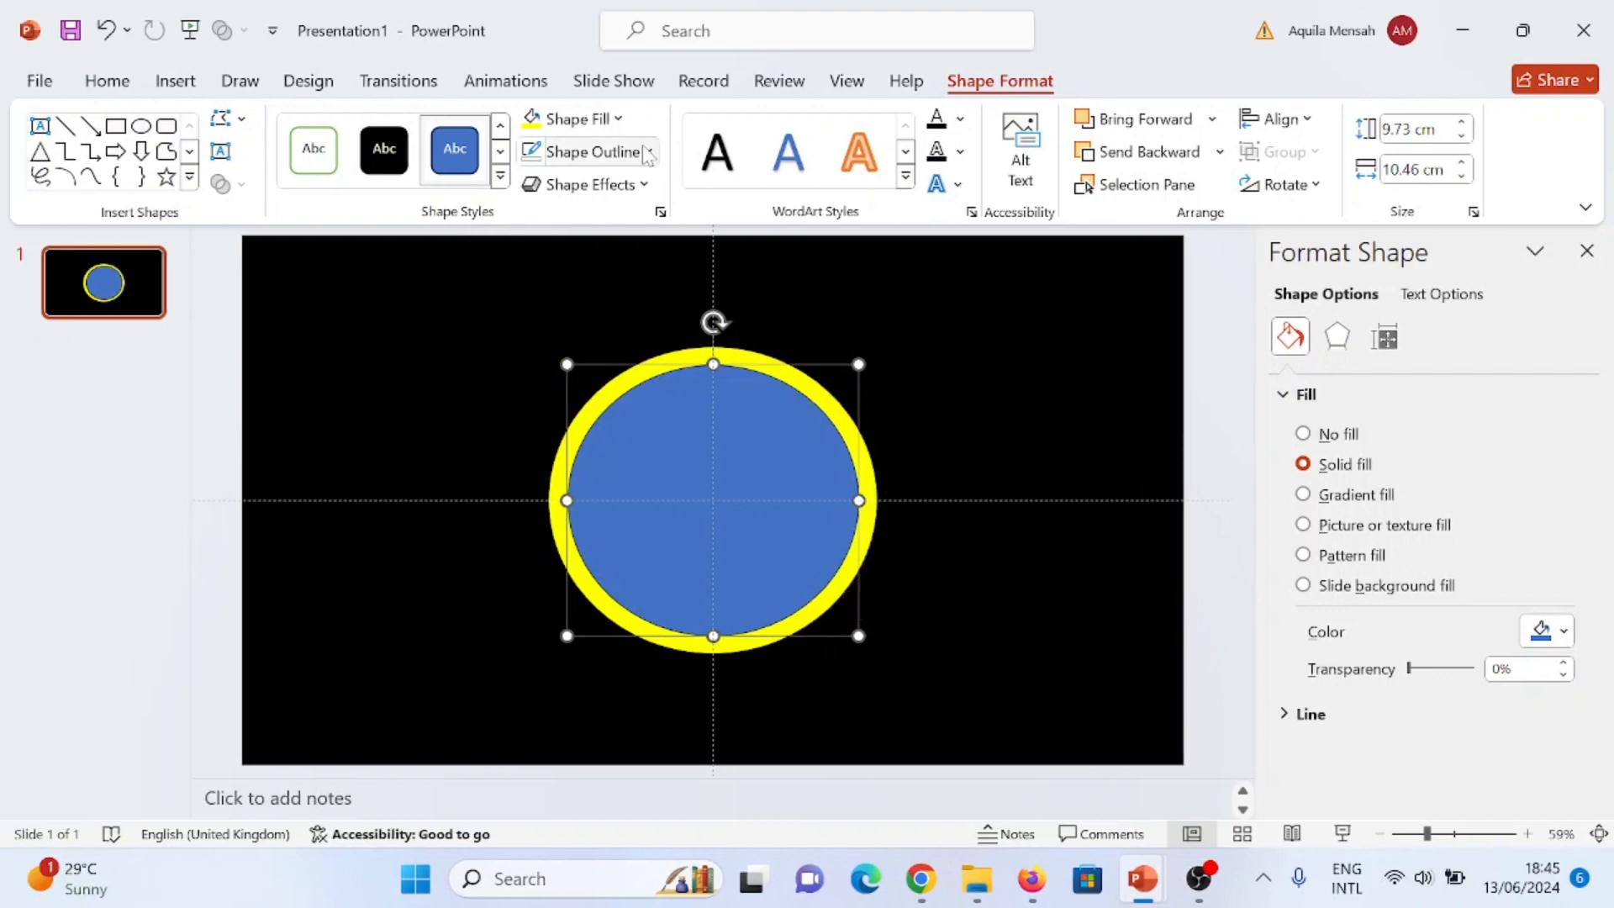
# - Remove the inner oval's outline and fill it with black
pyautogui.click(650, 153)
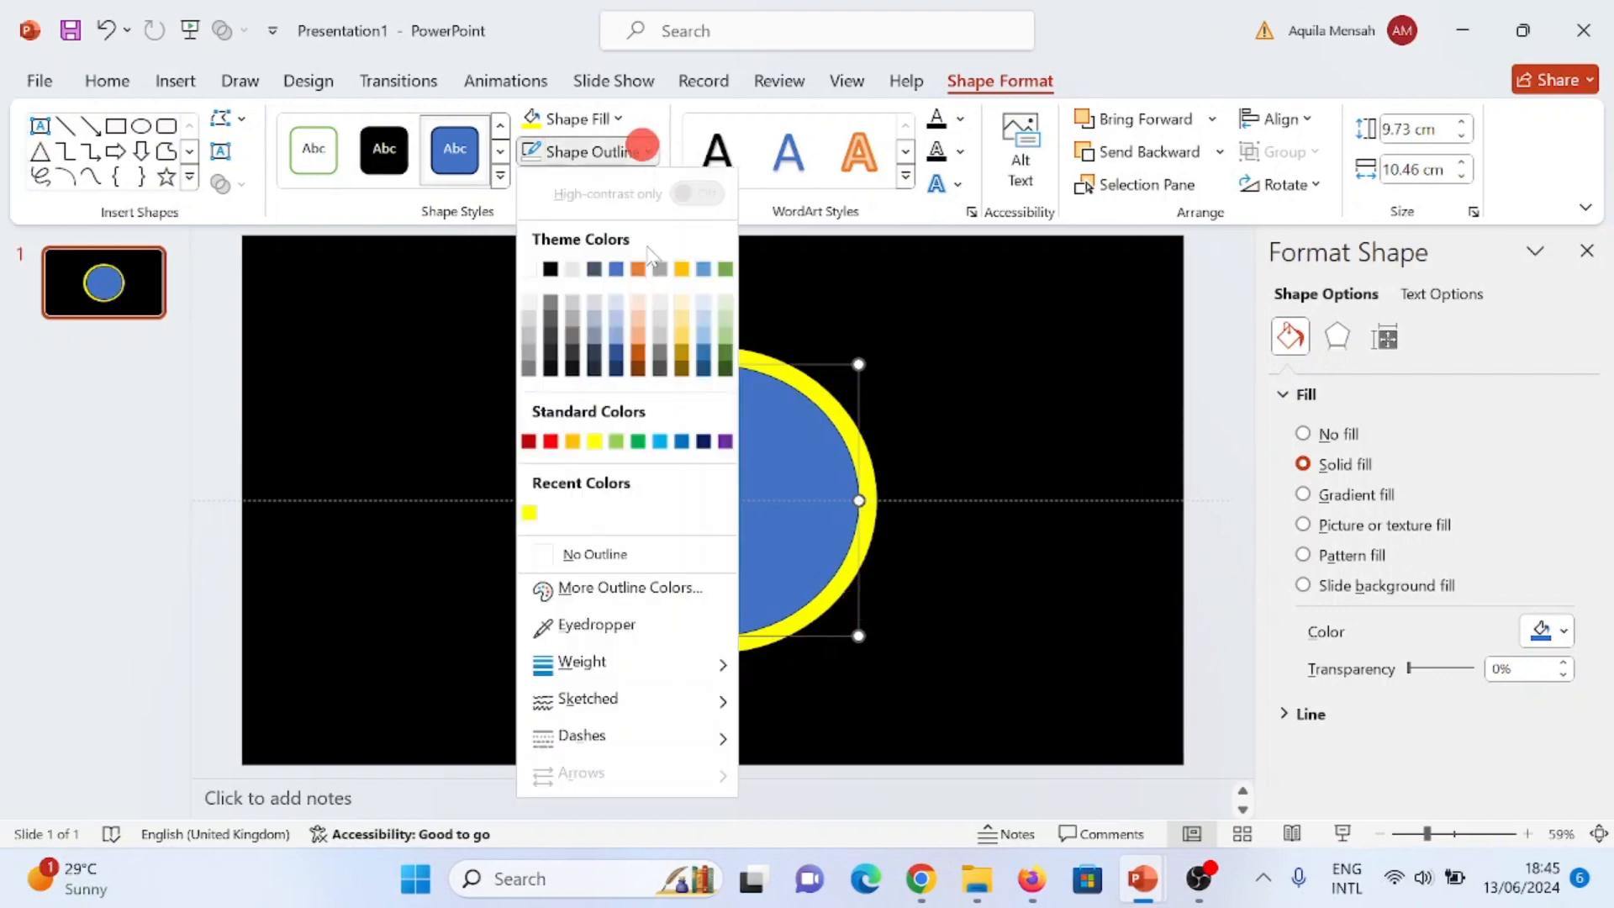
pyautogui.click(537, 555)
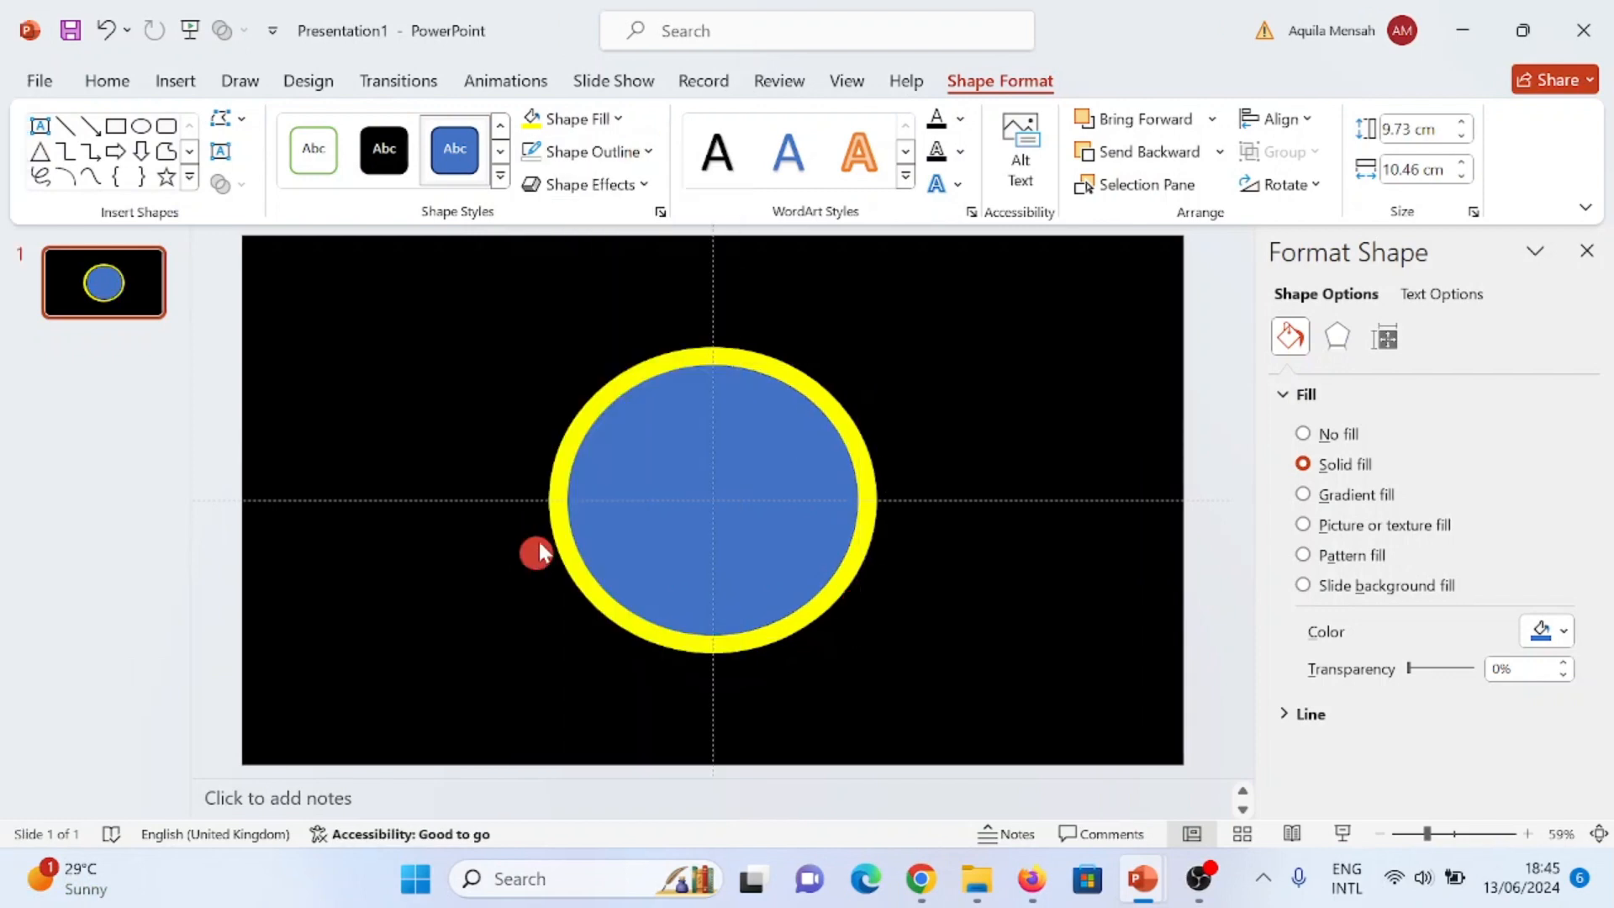
pyautogui.click(620, 120)
pyautogui.click(549, 235)
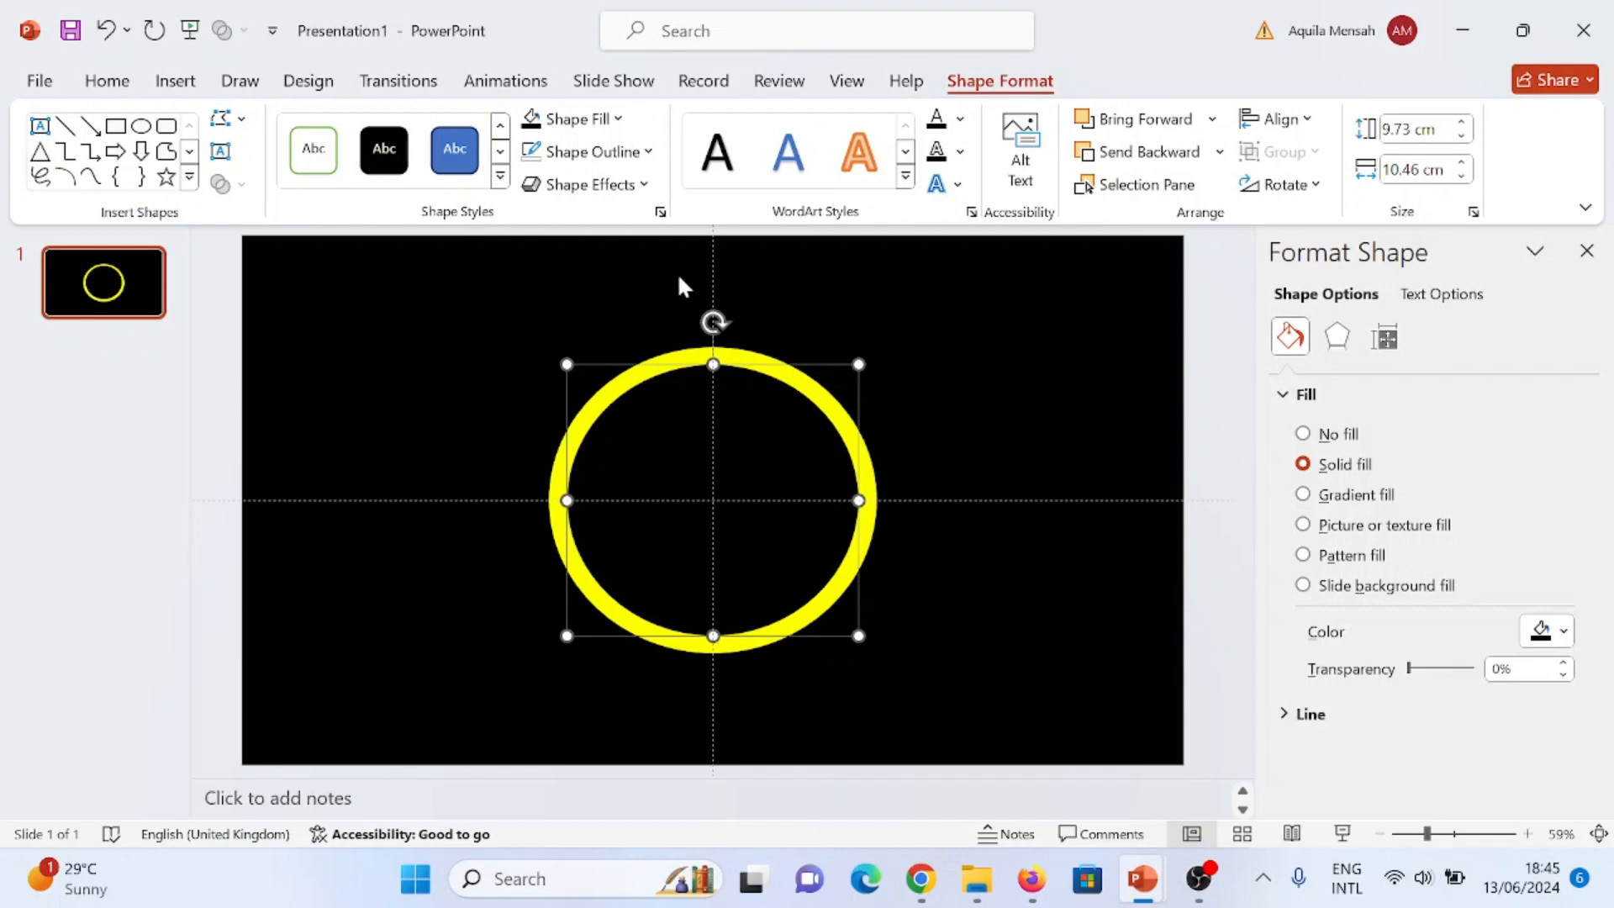
# - Select both the yellow and the black oval and apply the Wheel entrance animation to them
pyautogui.click(648, 306)
pyautogui.click(672, 351)
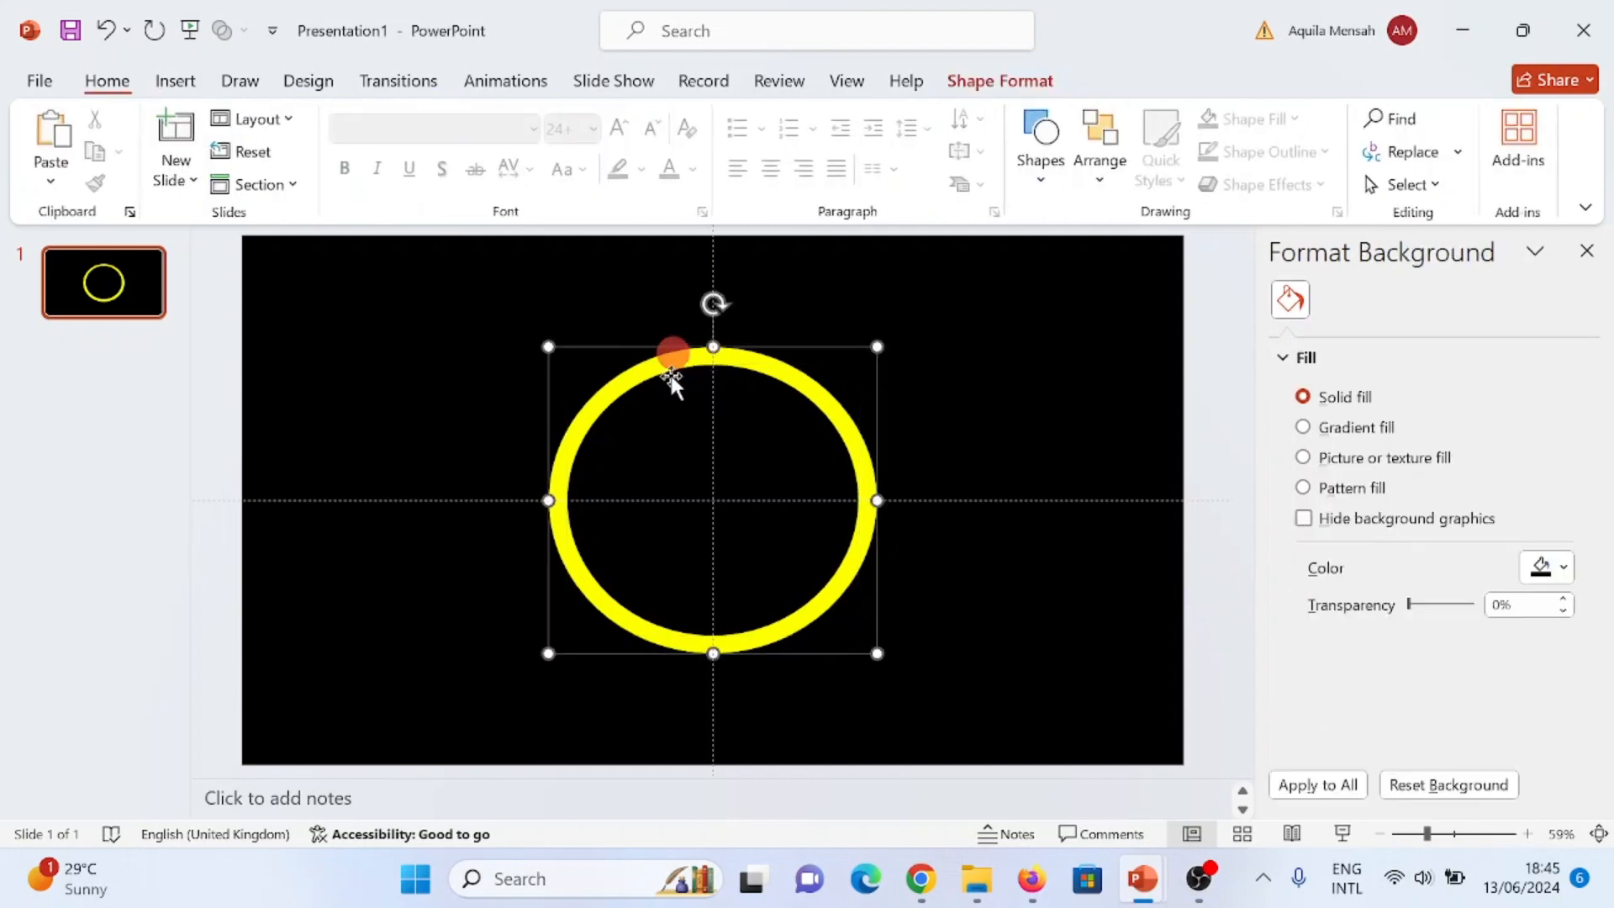
pyautogui.keyDown('shift'); pyautogui.click(646, 386); pyautogui.keyUp('shift')
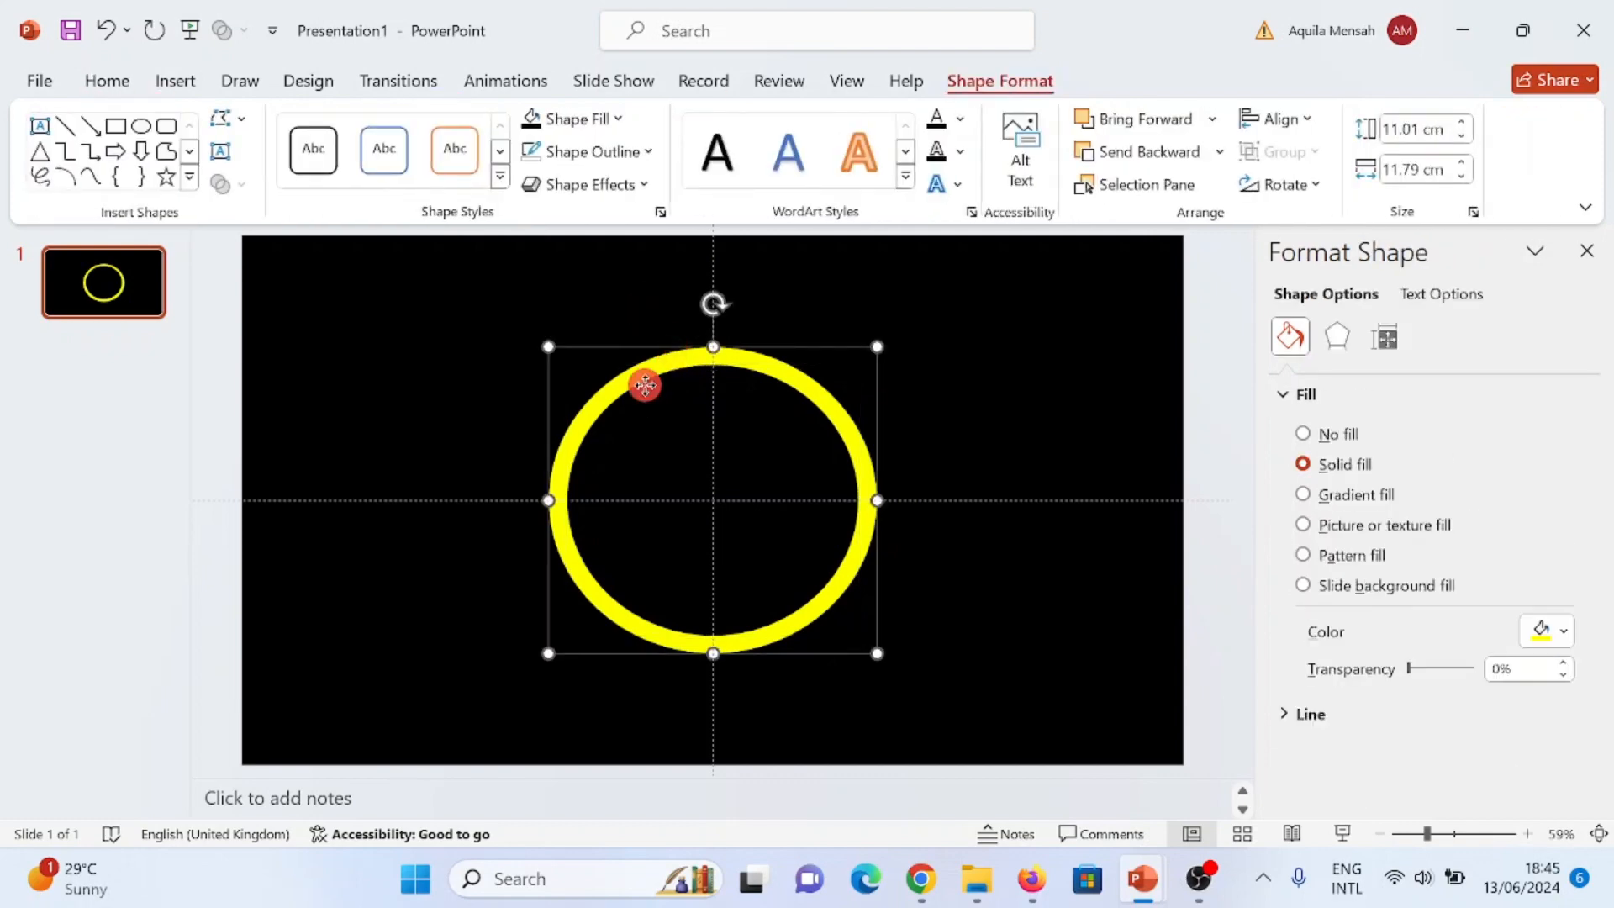
pyautogui.click(508, 81)
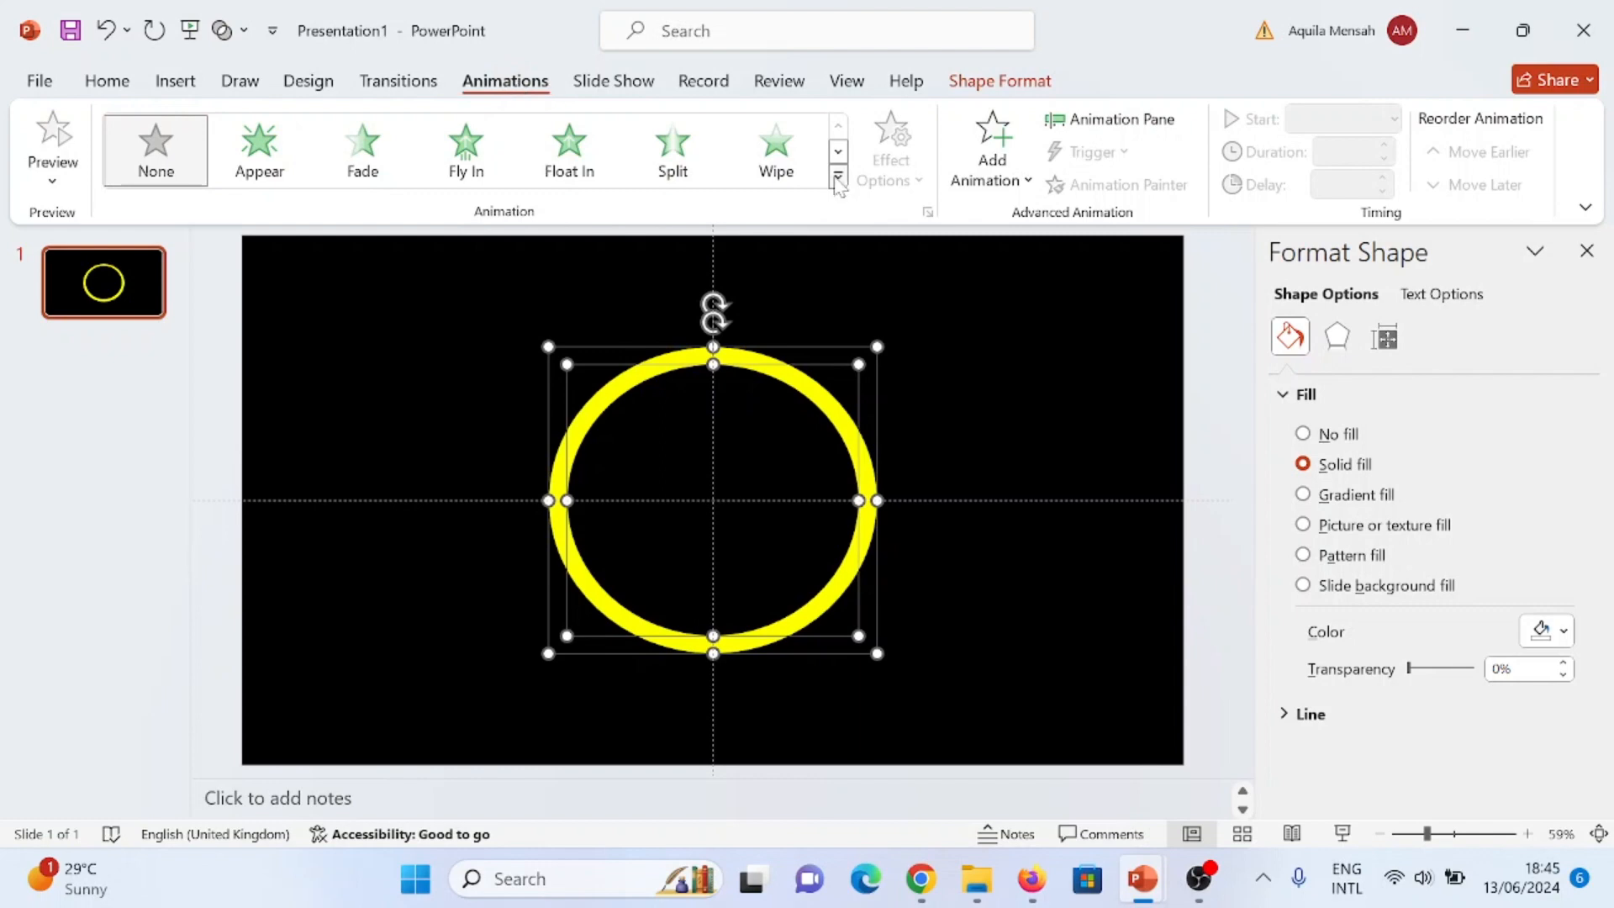
pyautogui.click(837, 178)
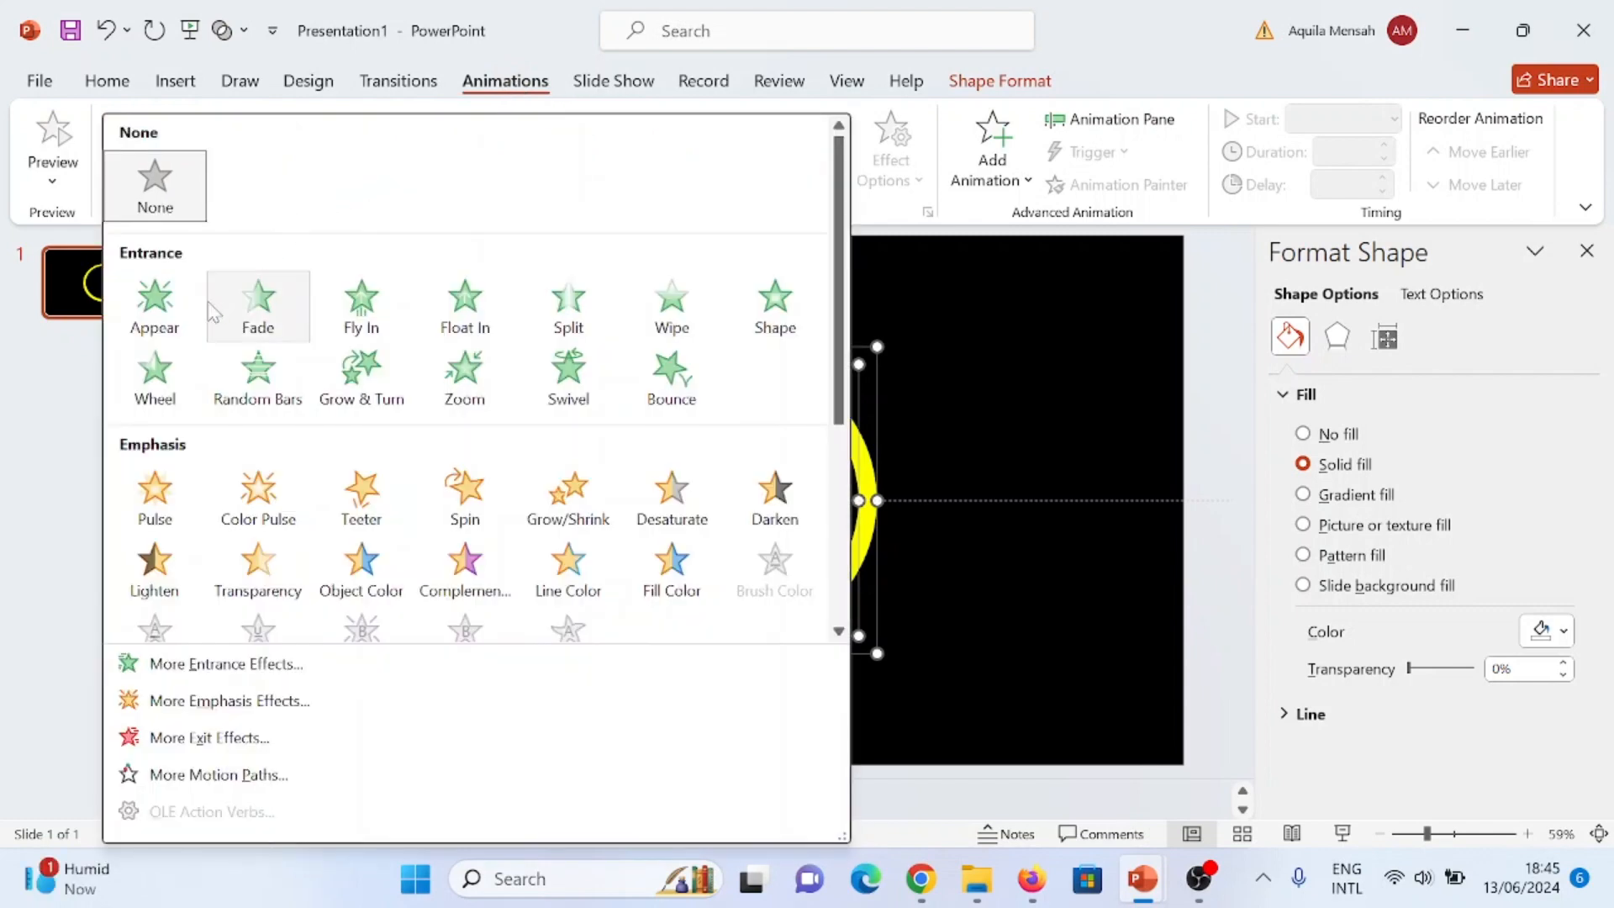
pyautogui.click(162, 380)
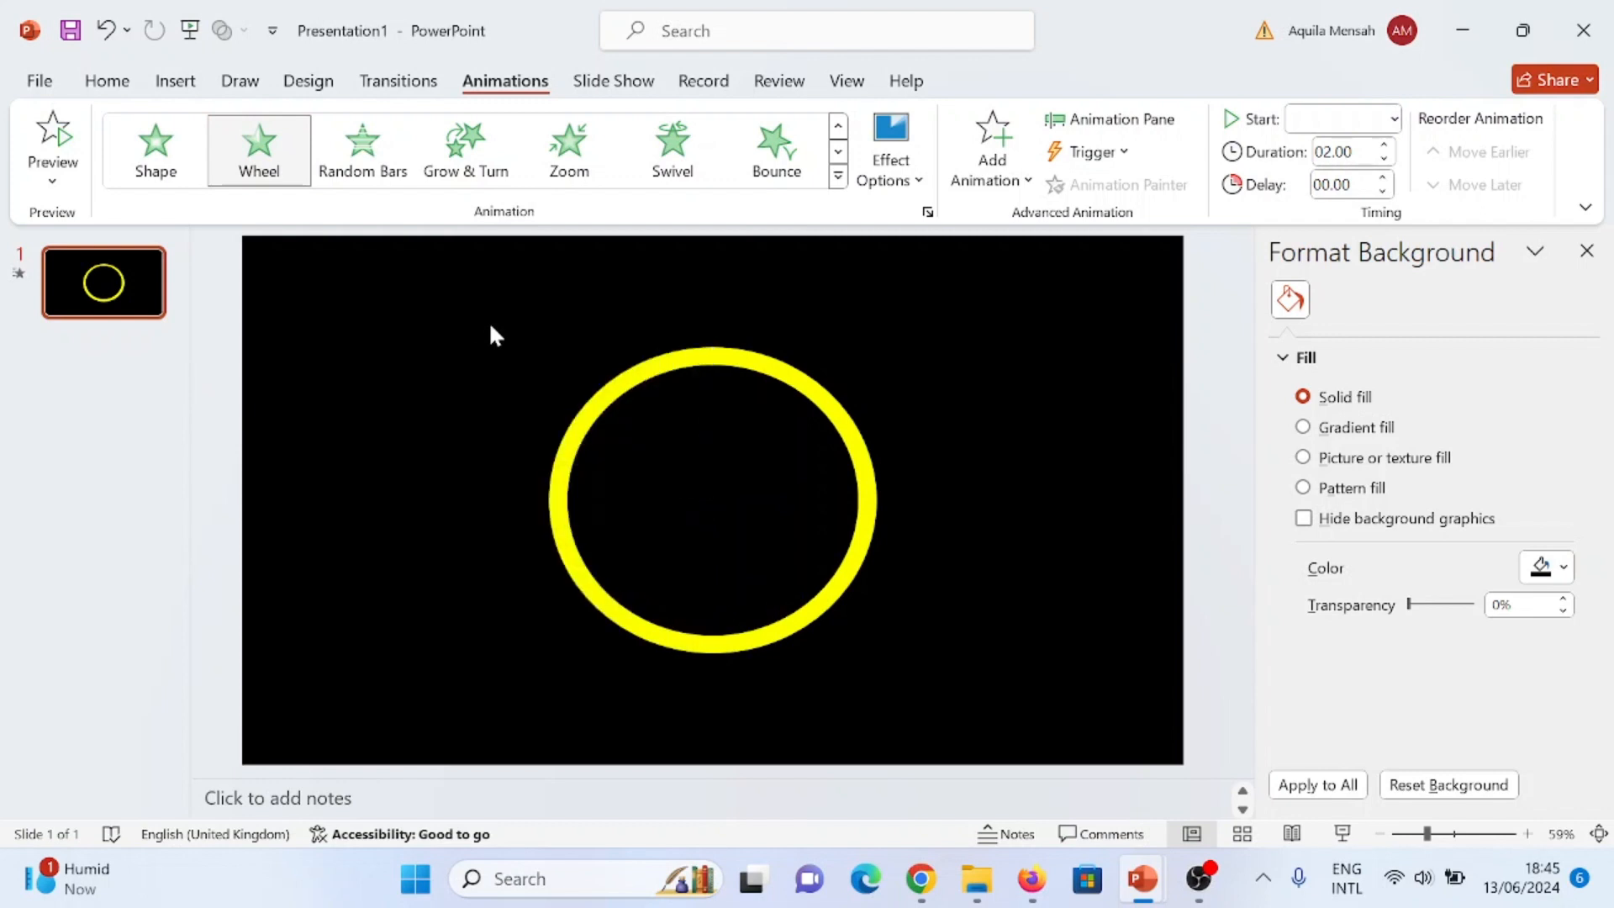
# - Set the Wheel animations of both ovals to a duration of 1 second (Fast), repeating 5 times
pyautogui.click(1152, 120)
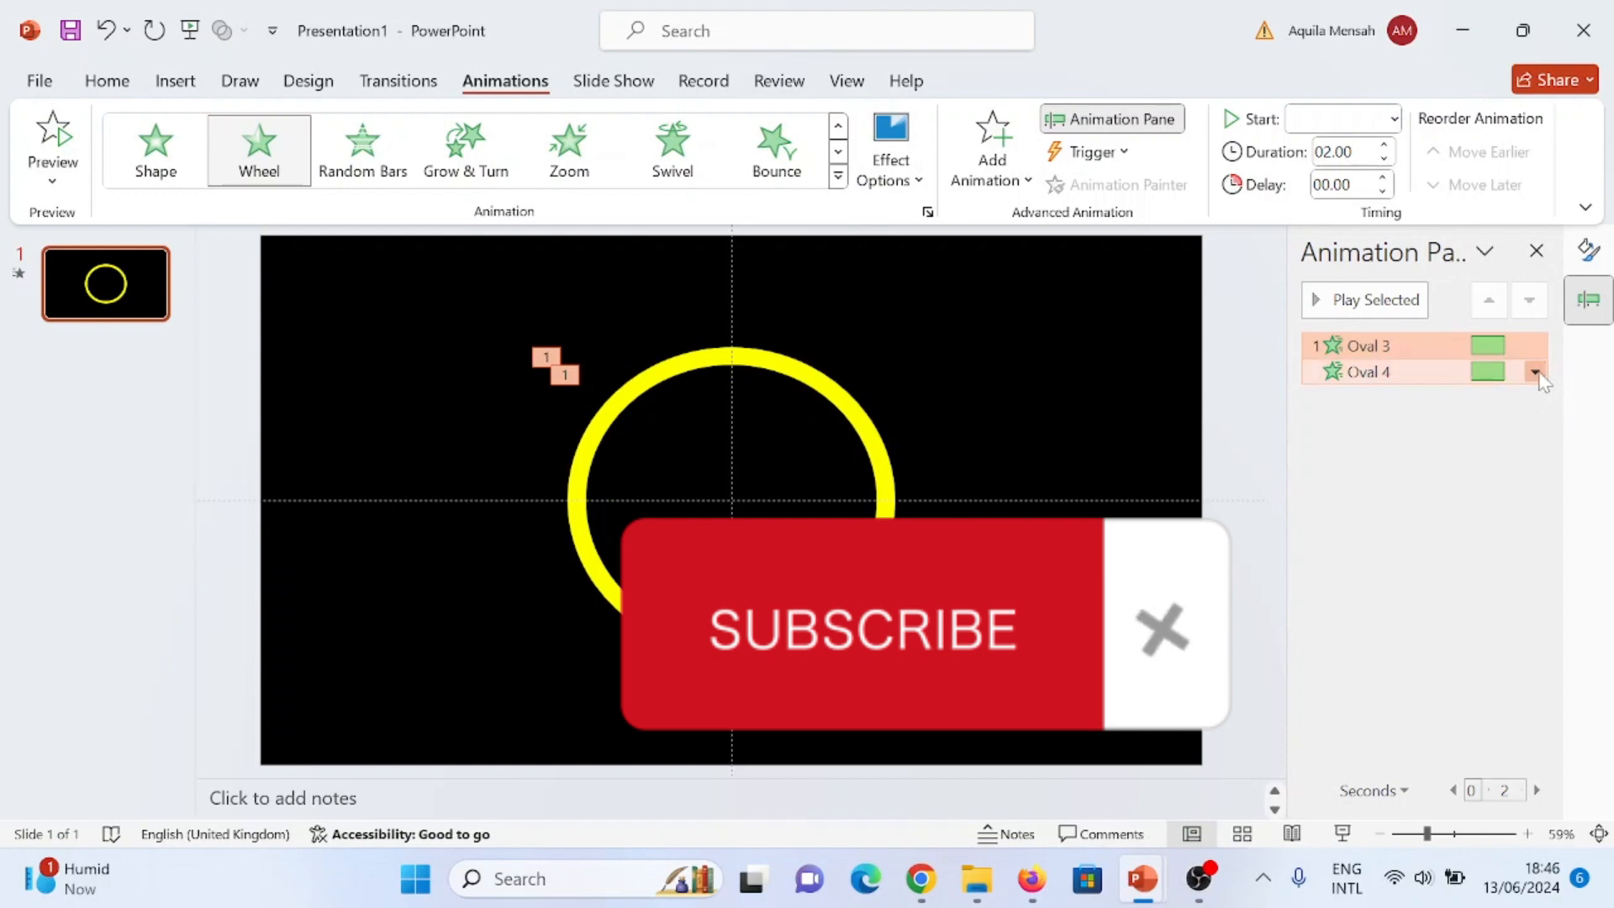
pyautogui.click(1535, 371)
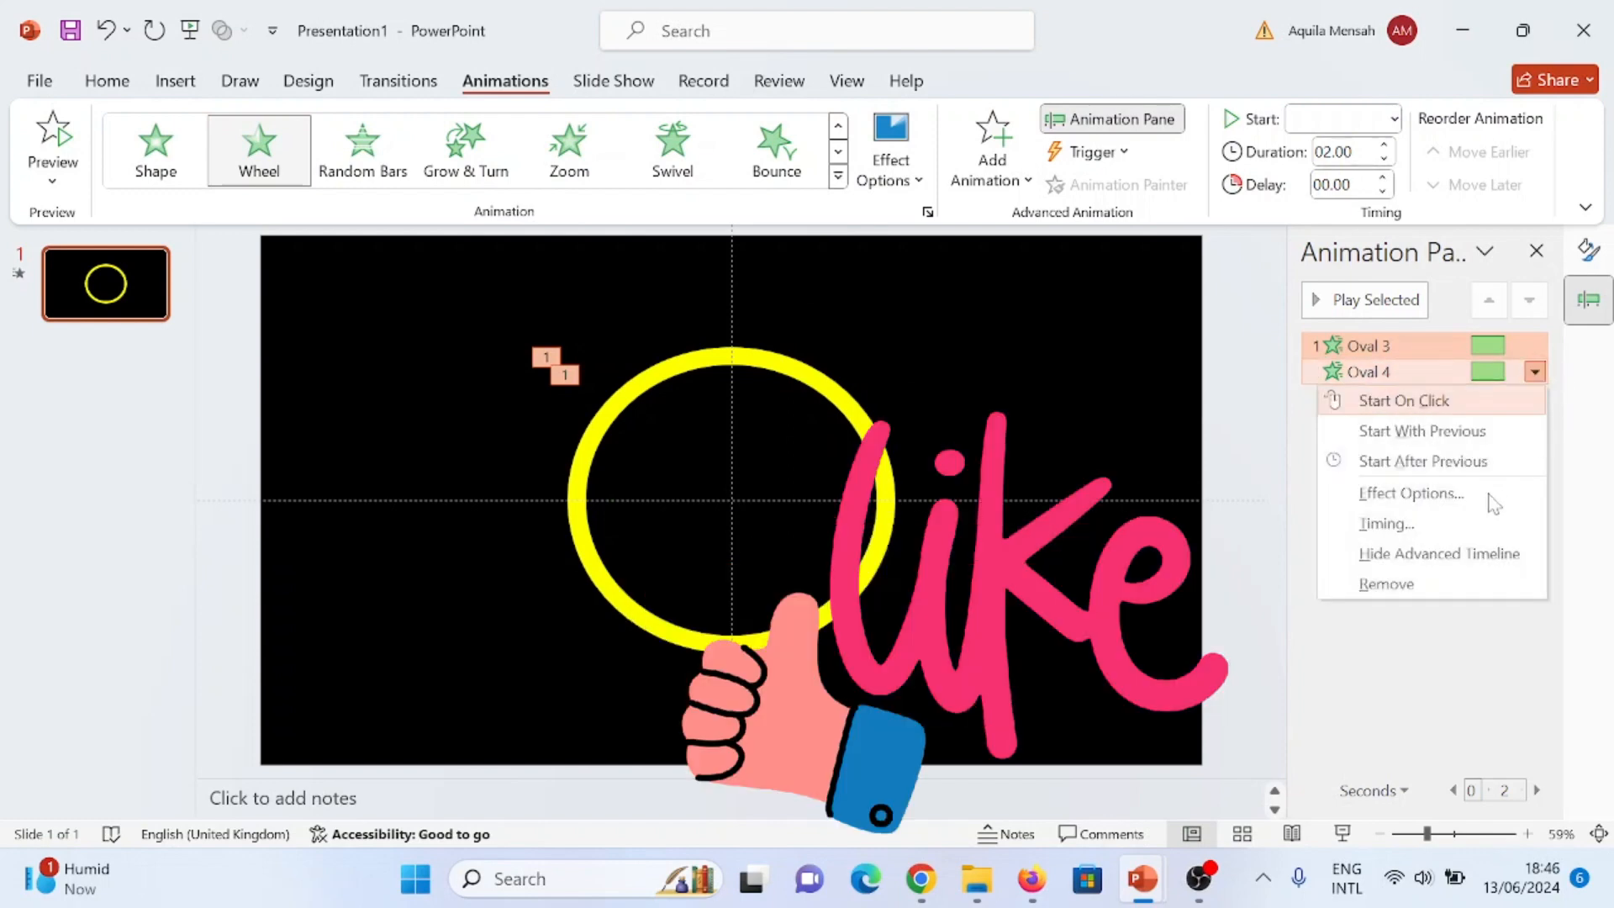
pyautogui.click(1459, 494)
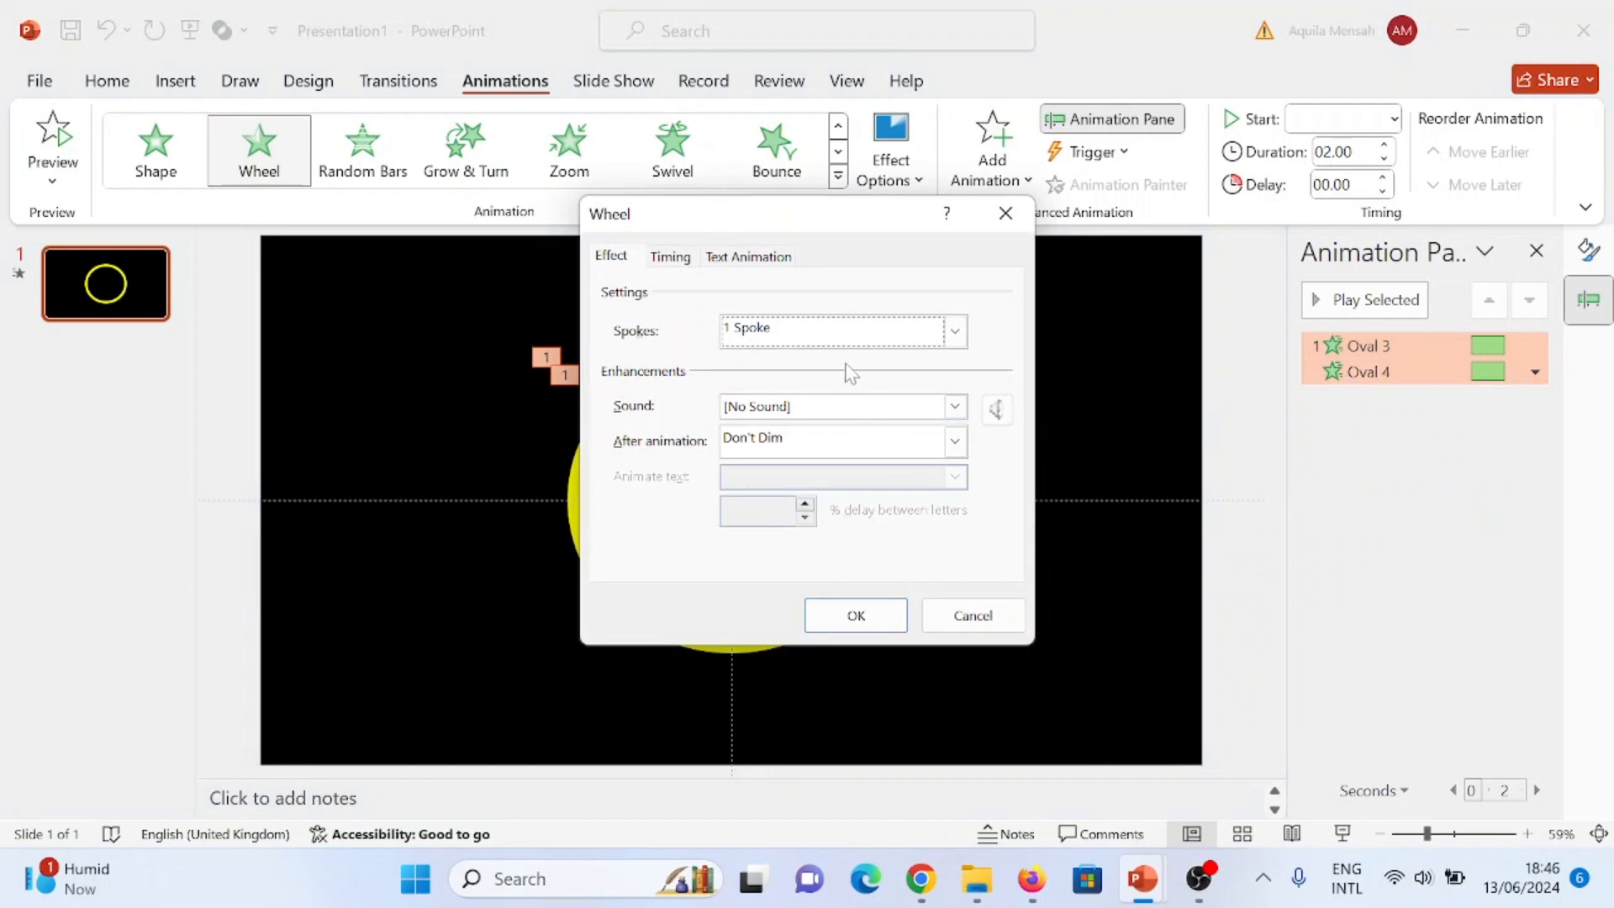
pyautogui.click(666, 261)
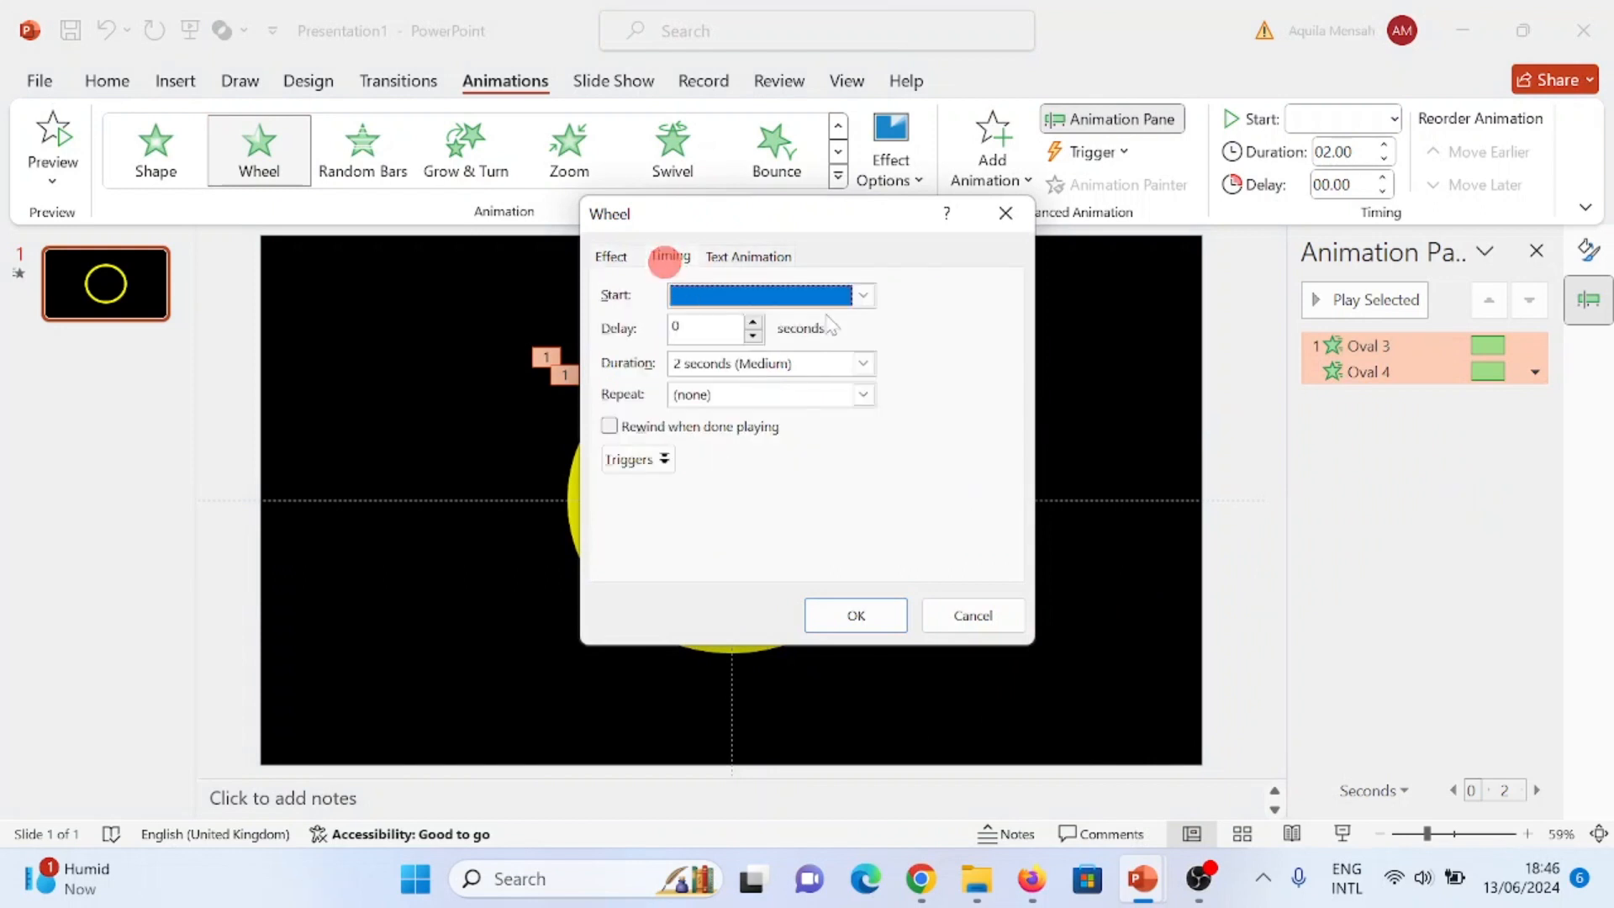
pyautogui.click(668, 257)
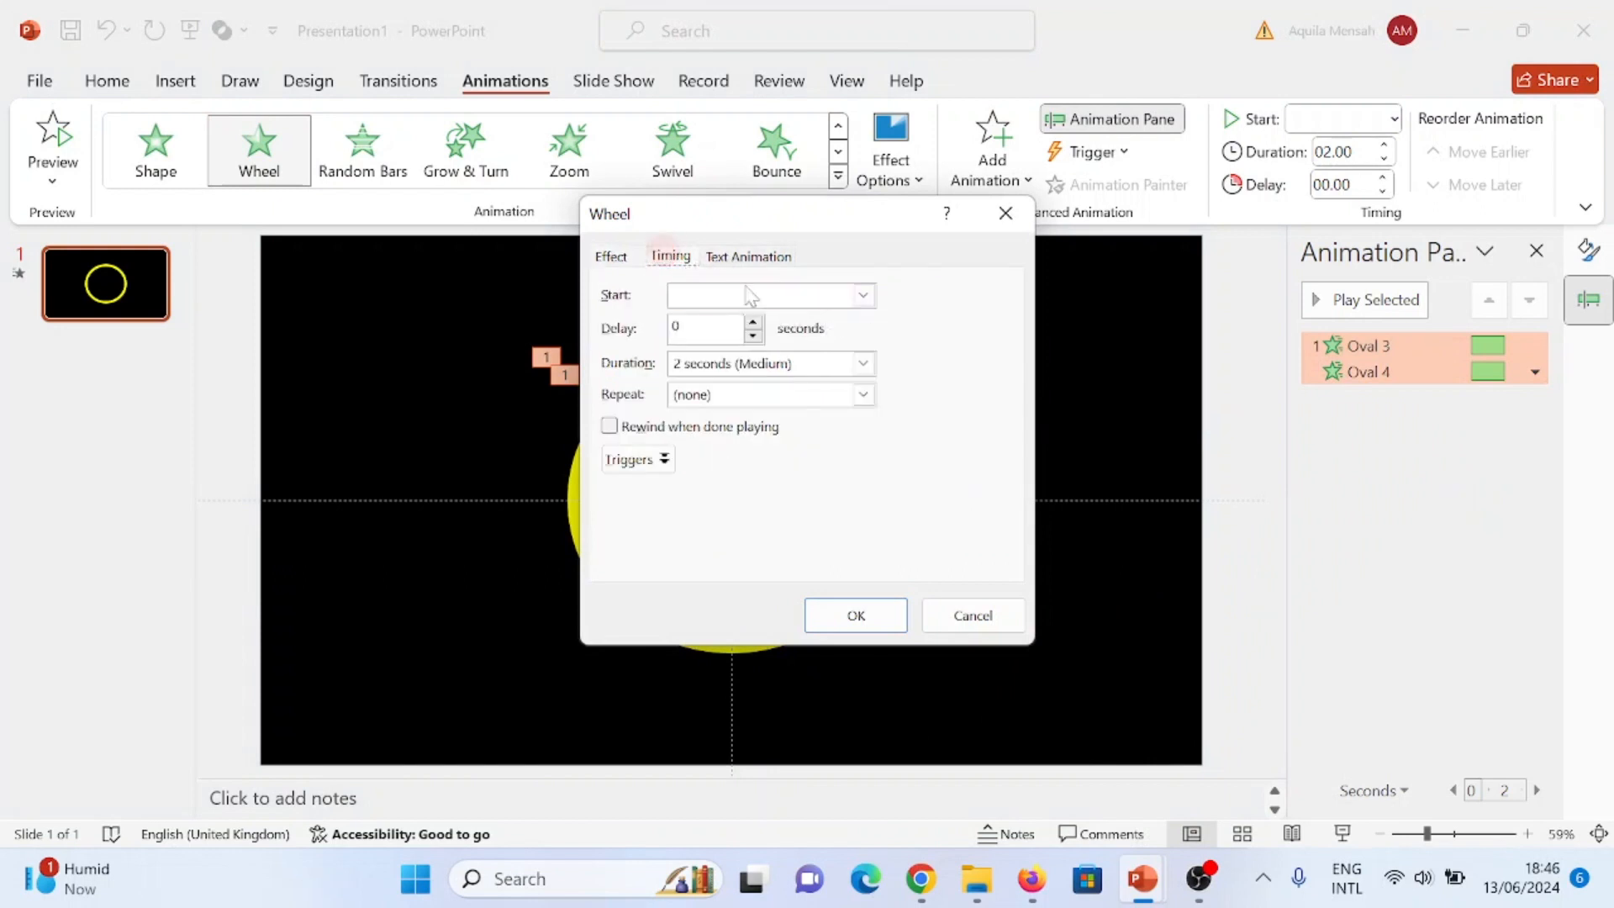
pyautogui.click(864, 364)
pyautogui.click(780, 459)
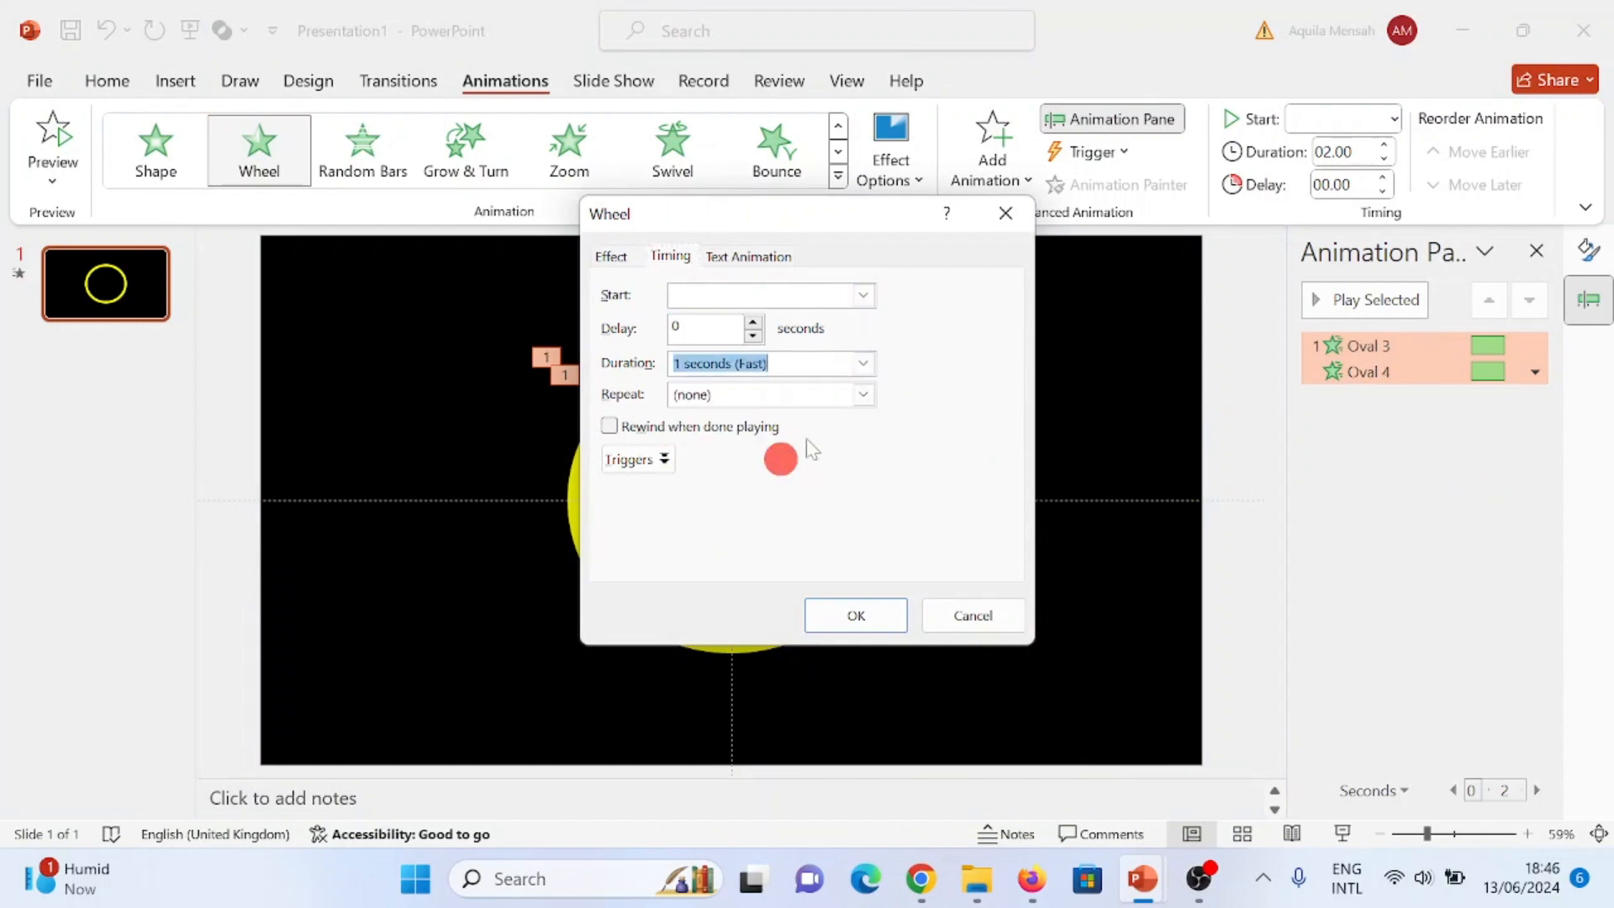
pyautogui.click(863, 394)
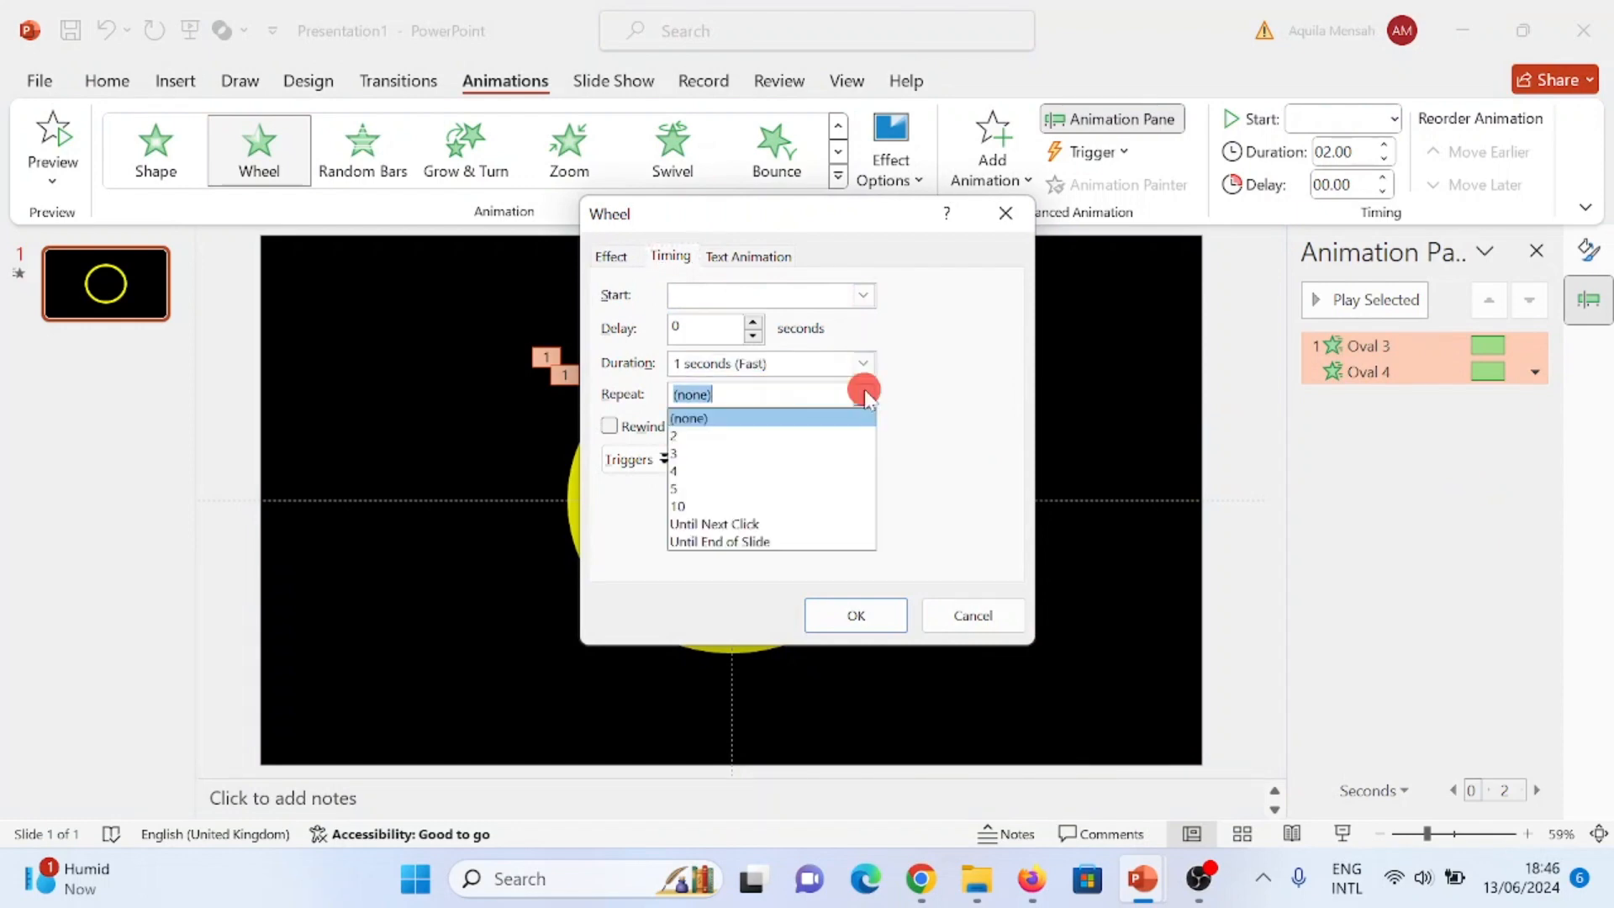
pyautogui.click(760, 486)
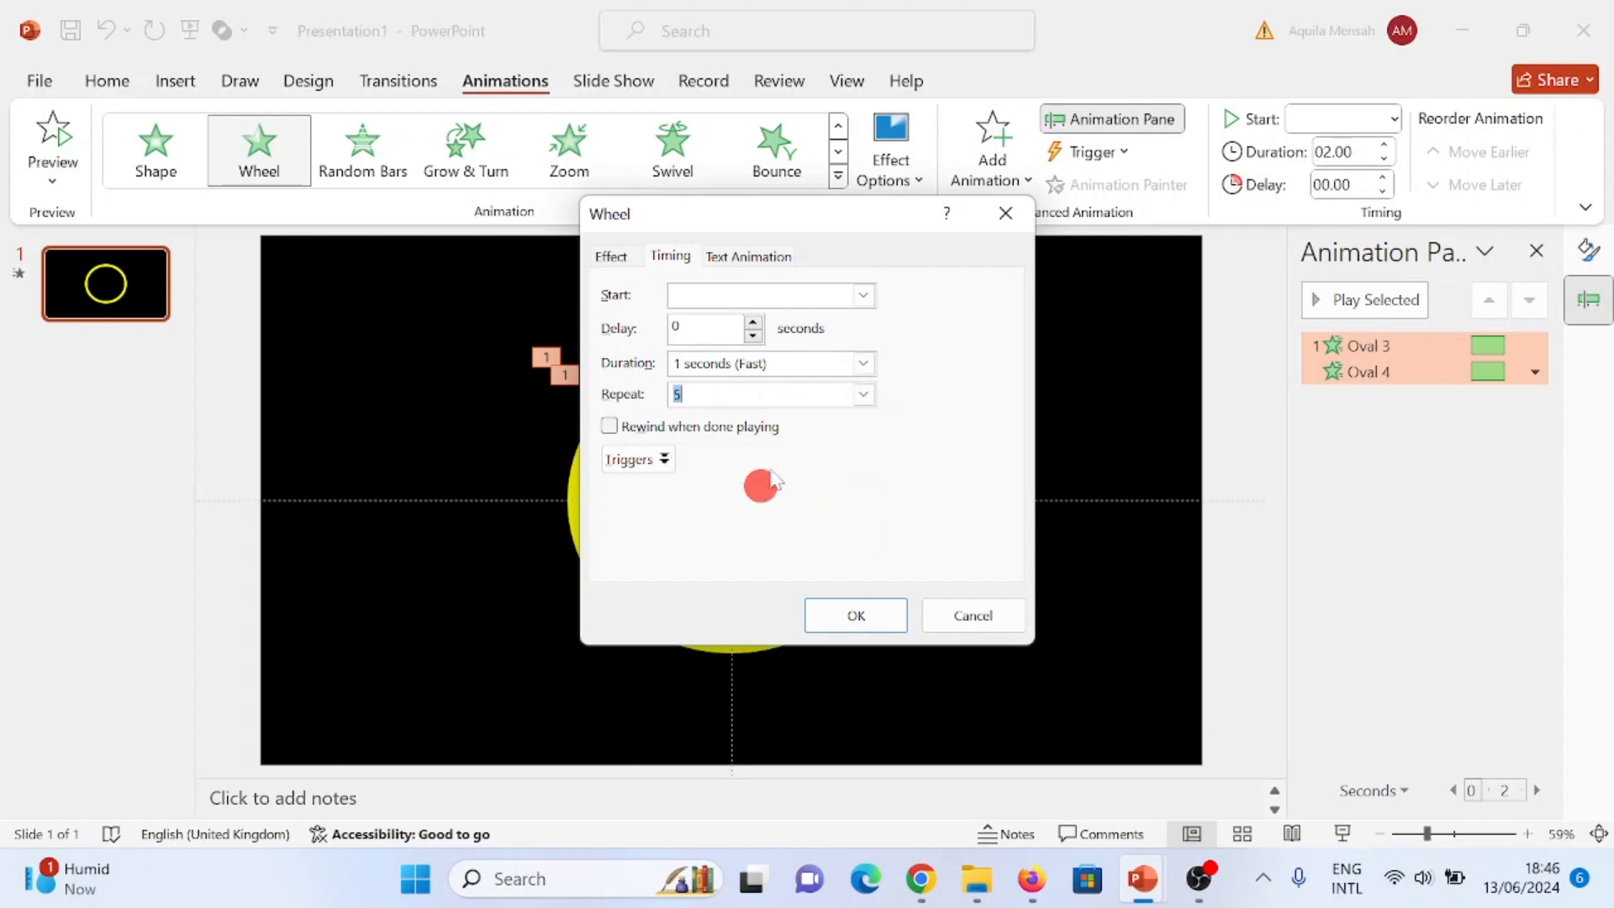
pyautogui.click(854, 613)
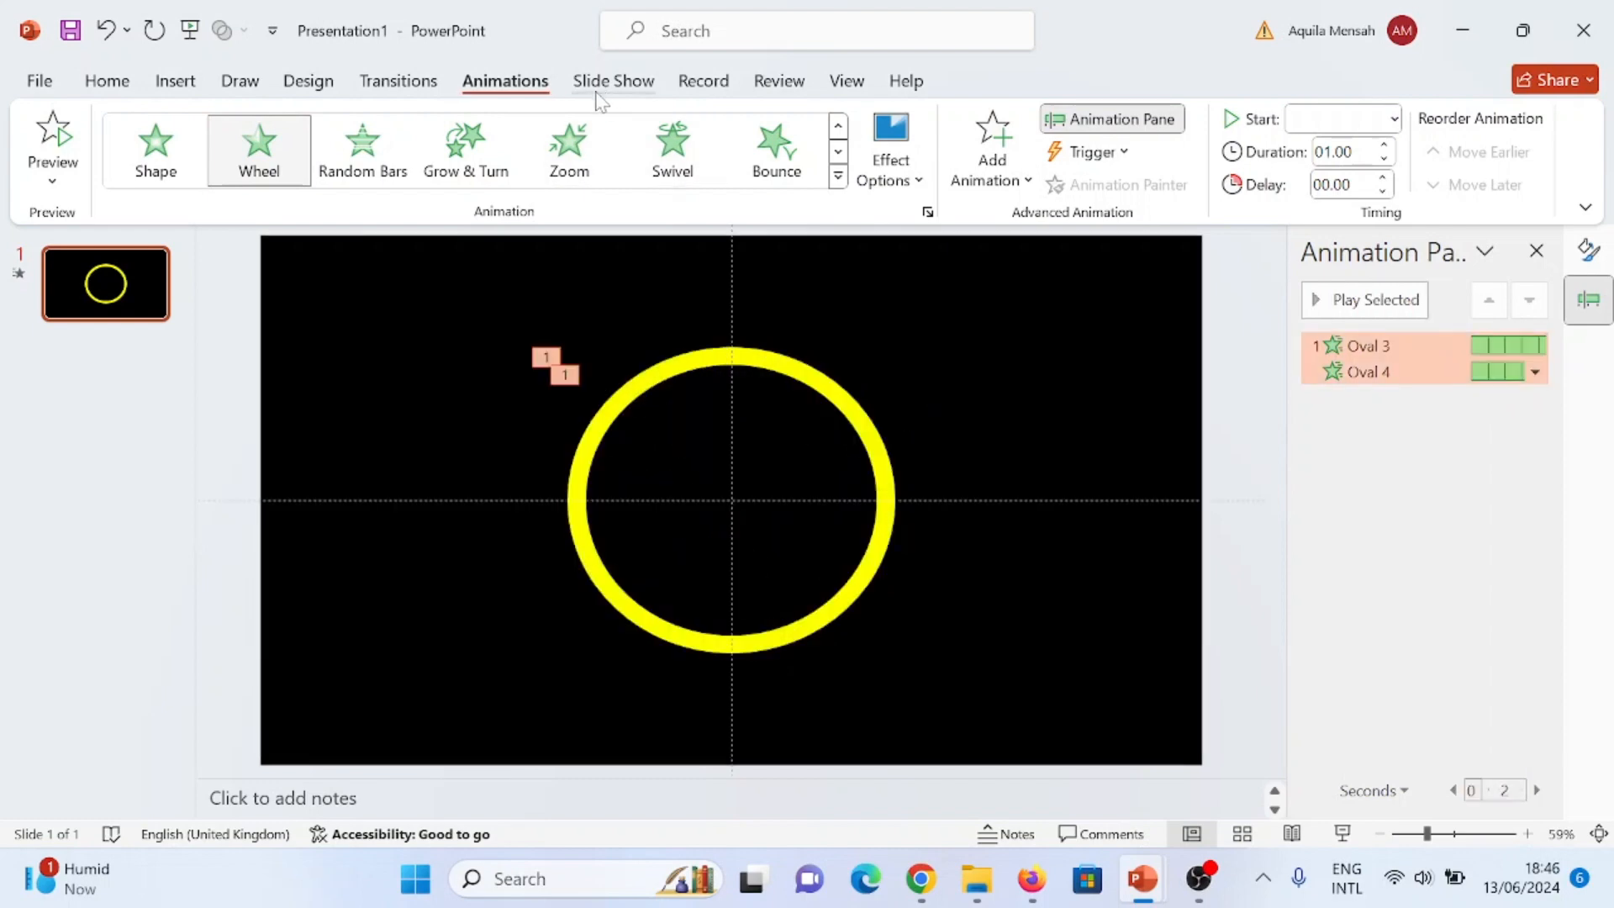
# - Insert a text box beside the ring's upper-left side containing the number 5 in white
pyautogui.click(173, 81)
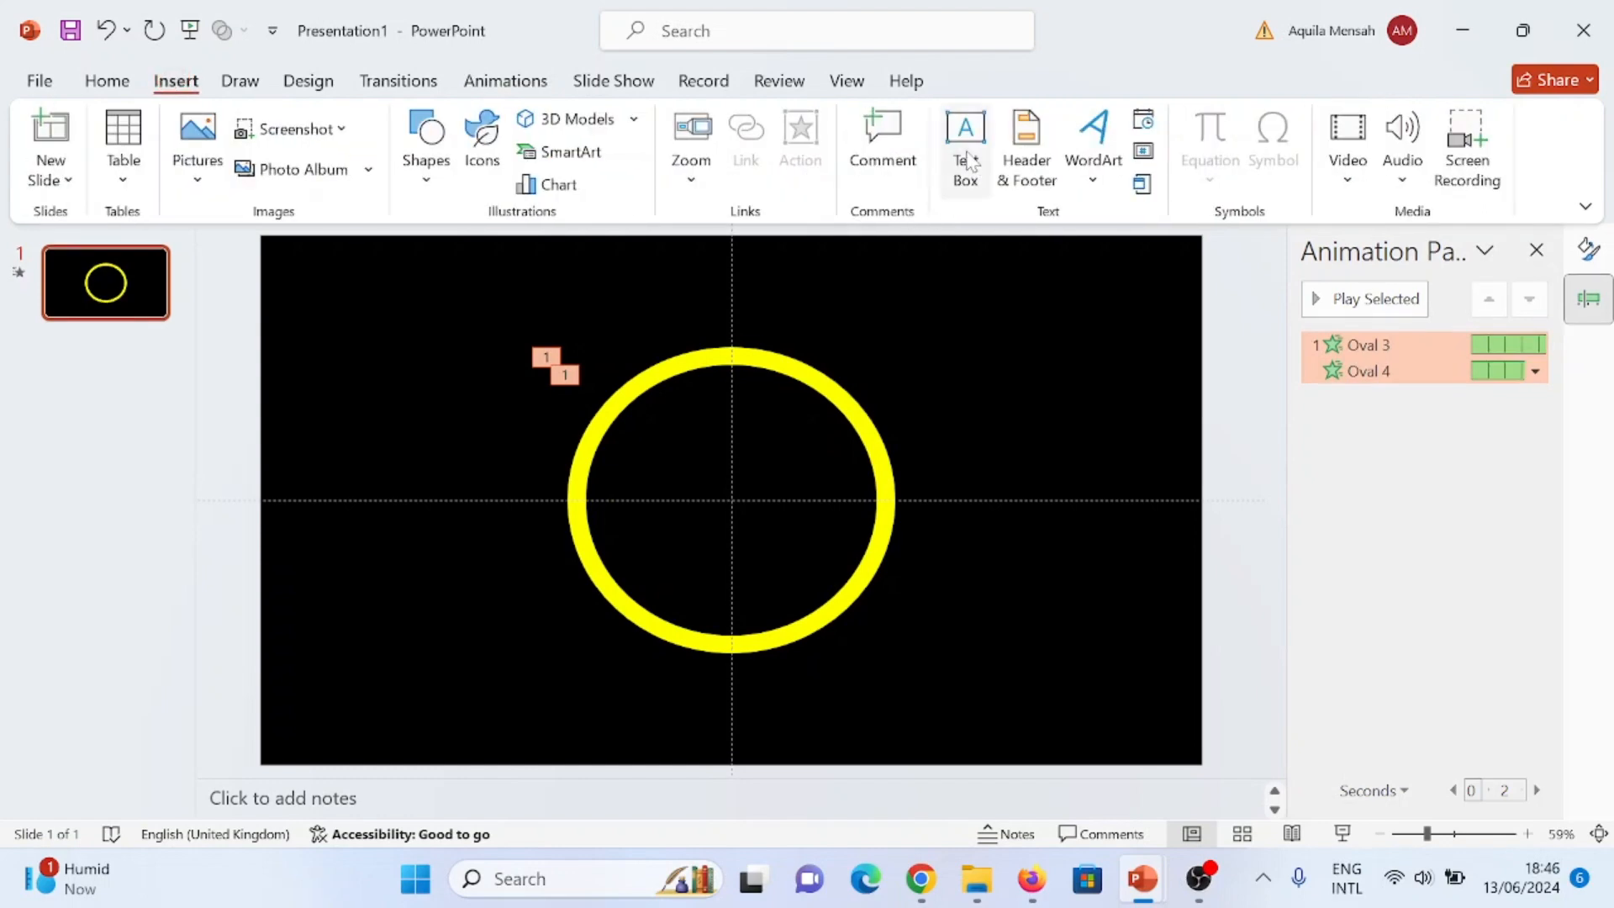
pyautogui.click(965, 151)
pyautogui.moveTo(387, 336); pyautogui.dragTo(486, 385)
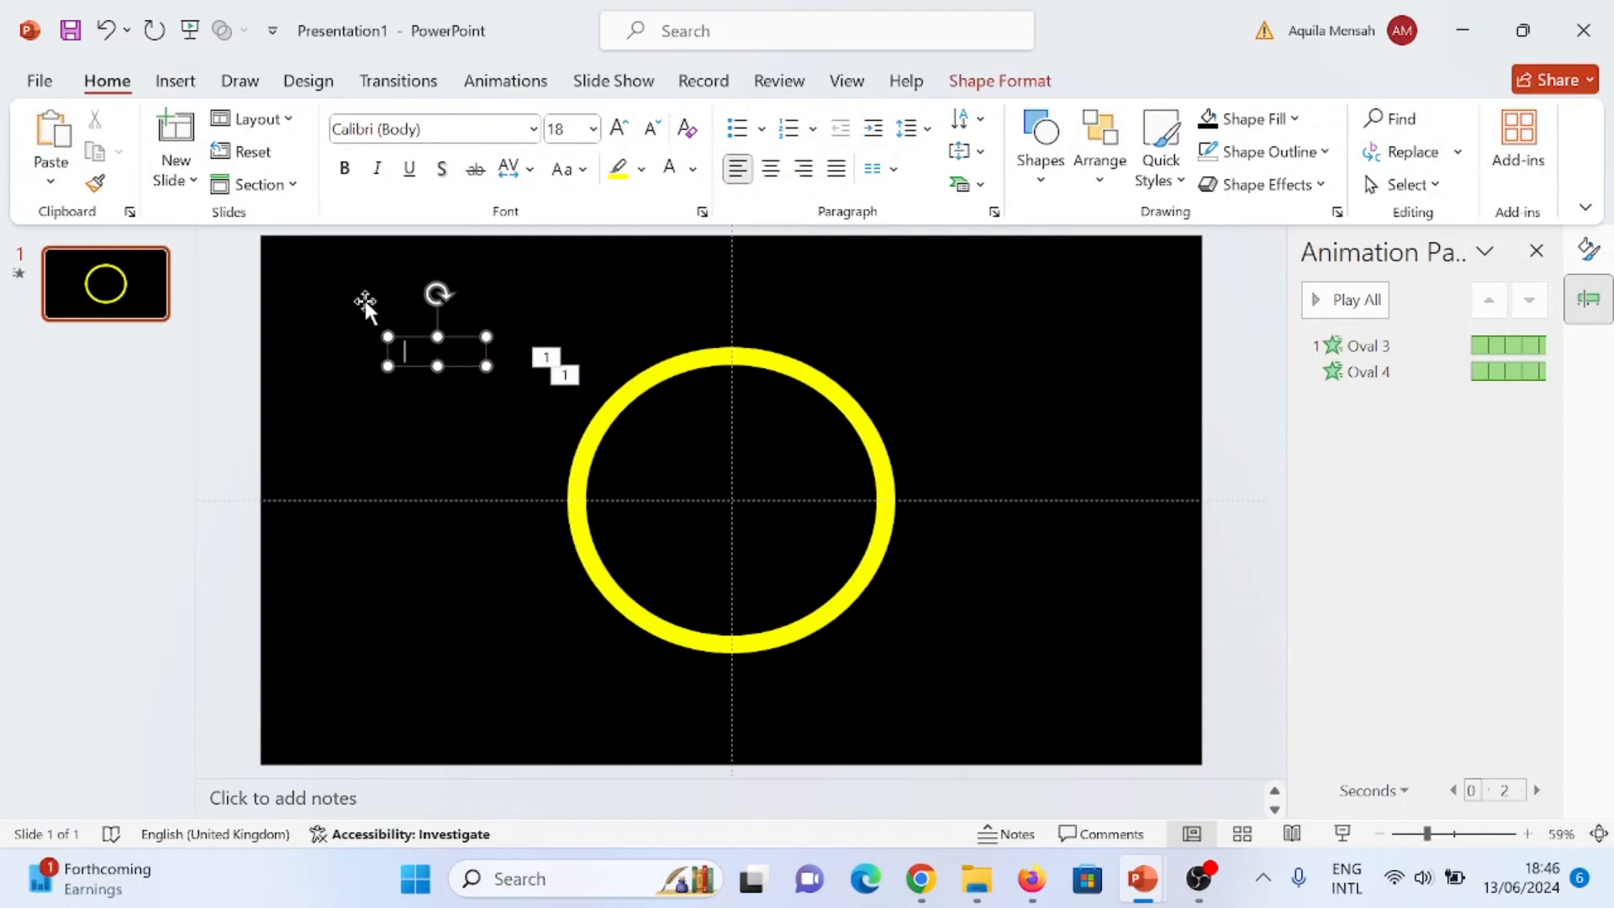
pyautogui.doubleClick(396, 348)
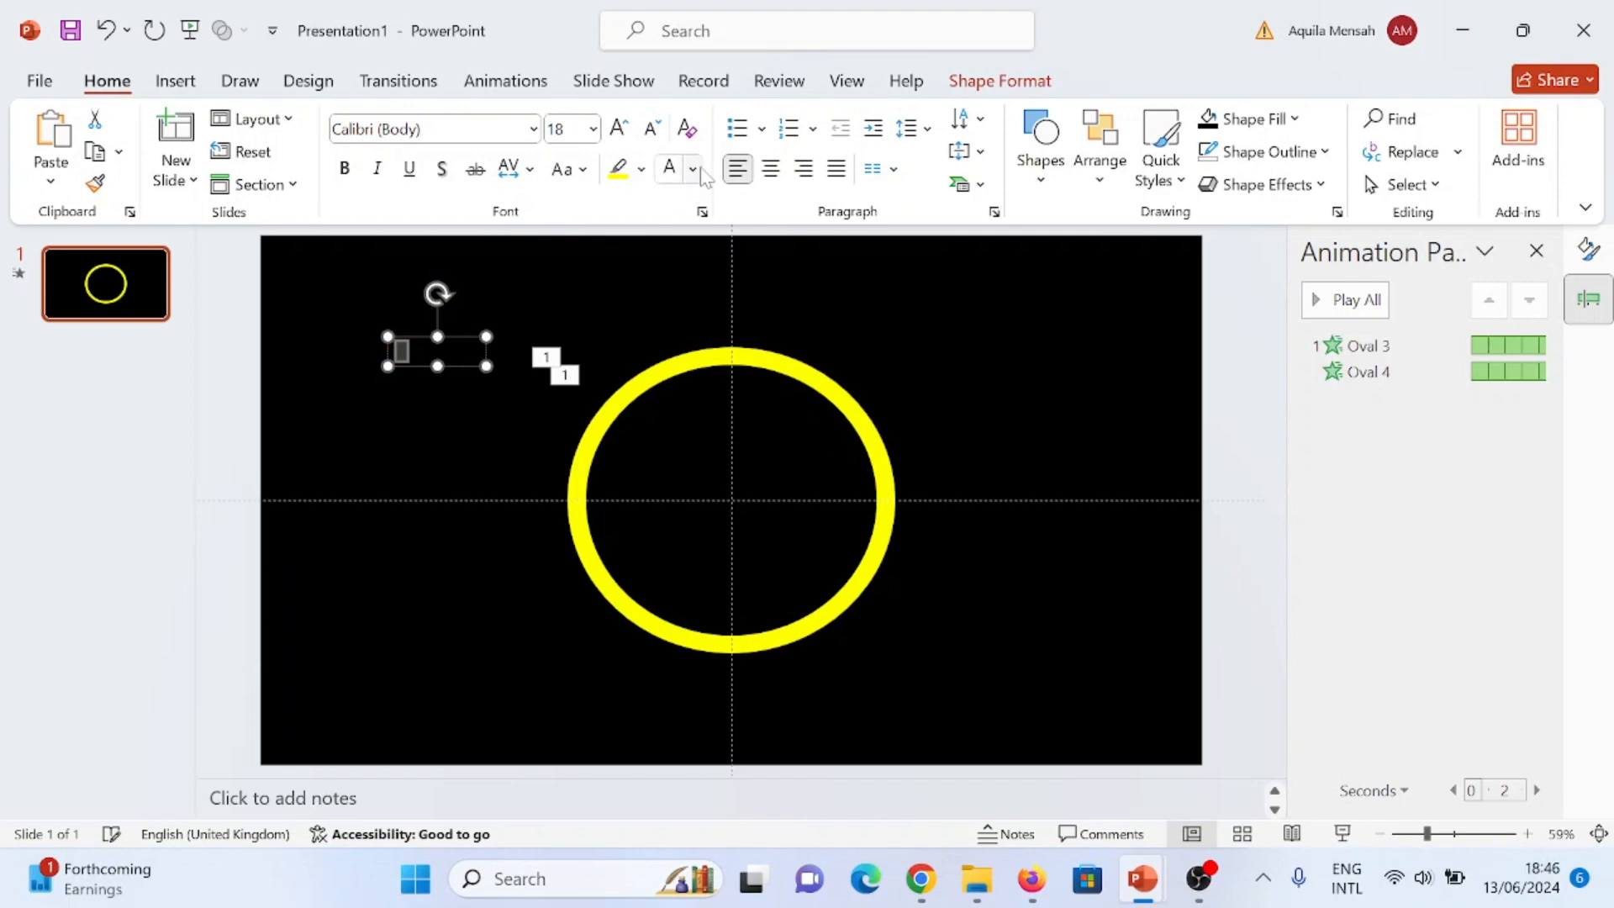
pyautogui.click(694, 171)
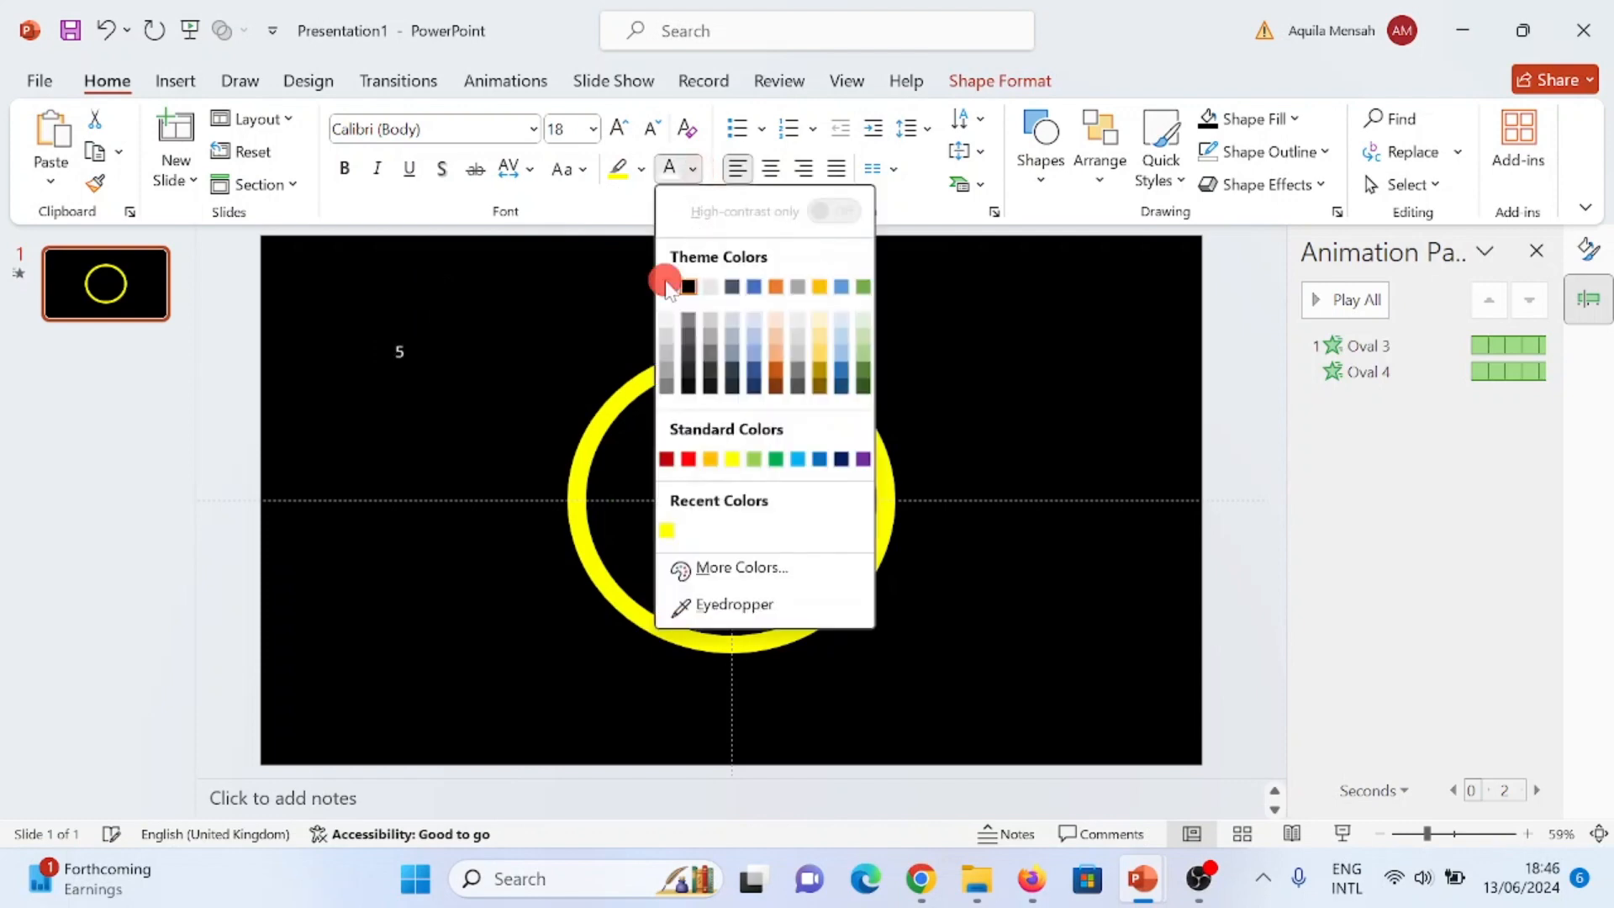
pyautogui.click(664, 280)
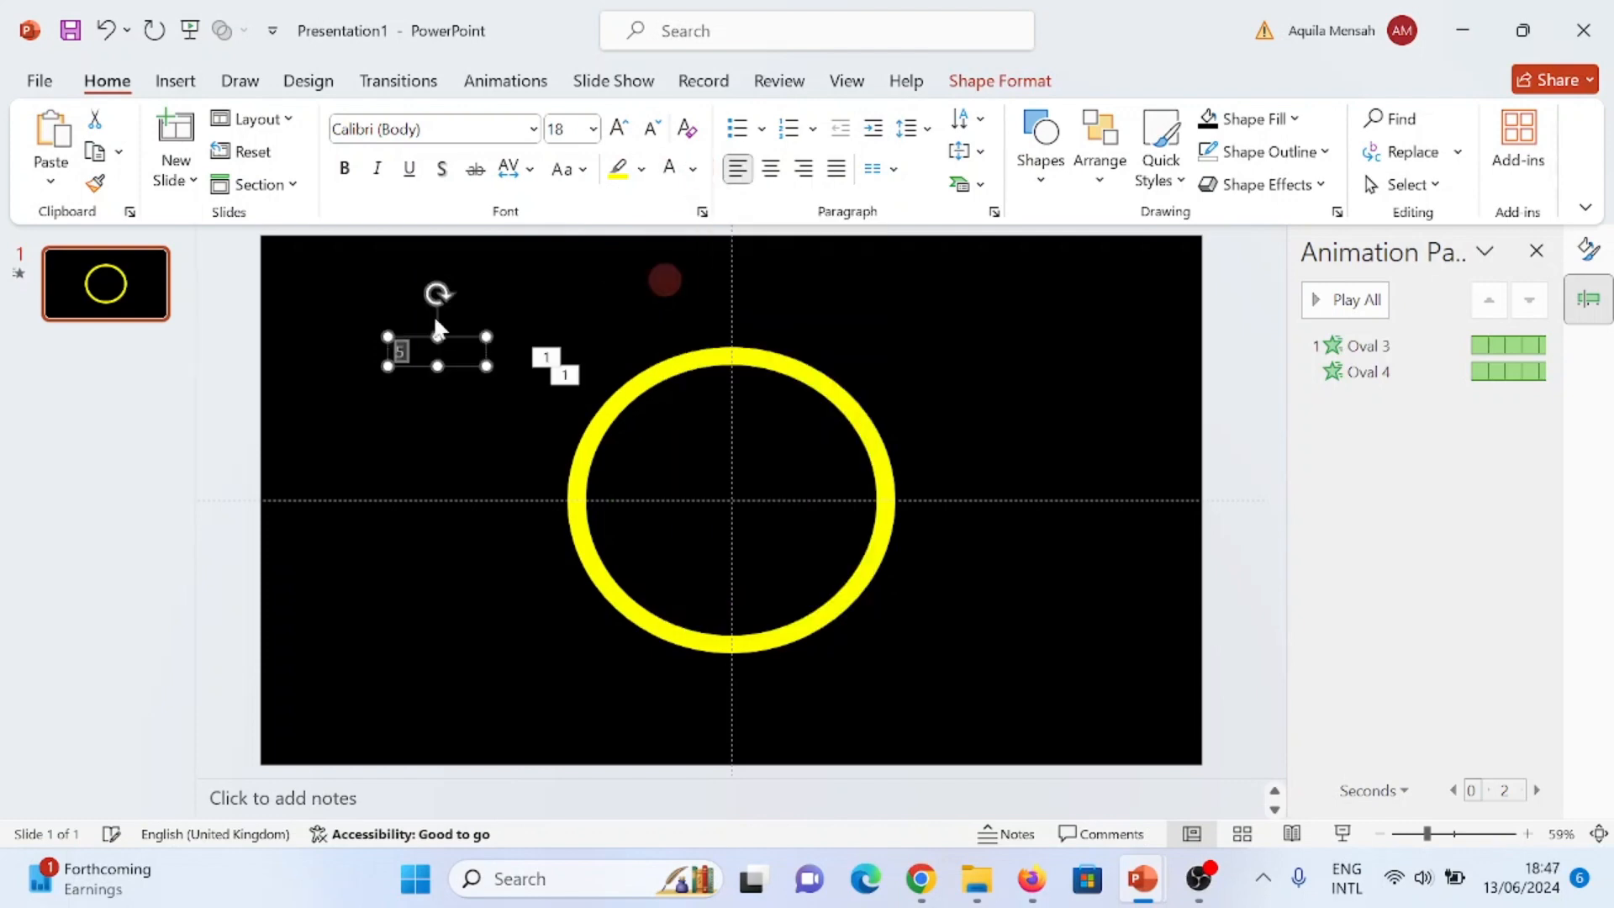
# - Format the number 5 in Arial Black at size 250
pyautogui.click(533, 128)
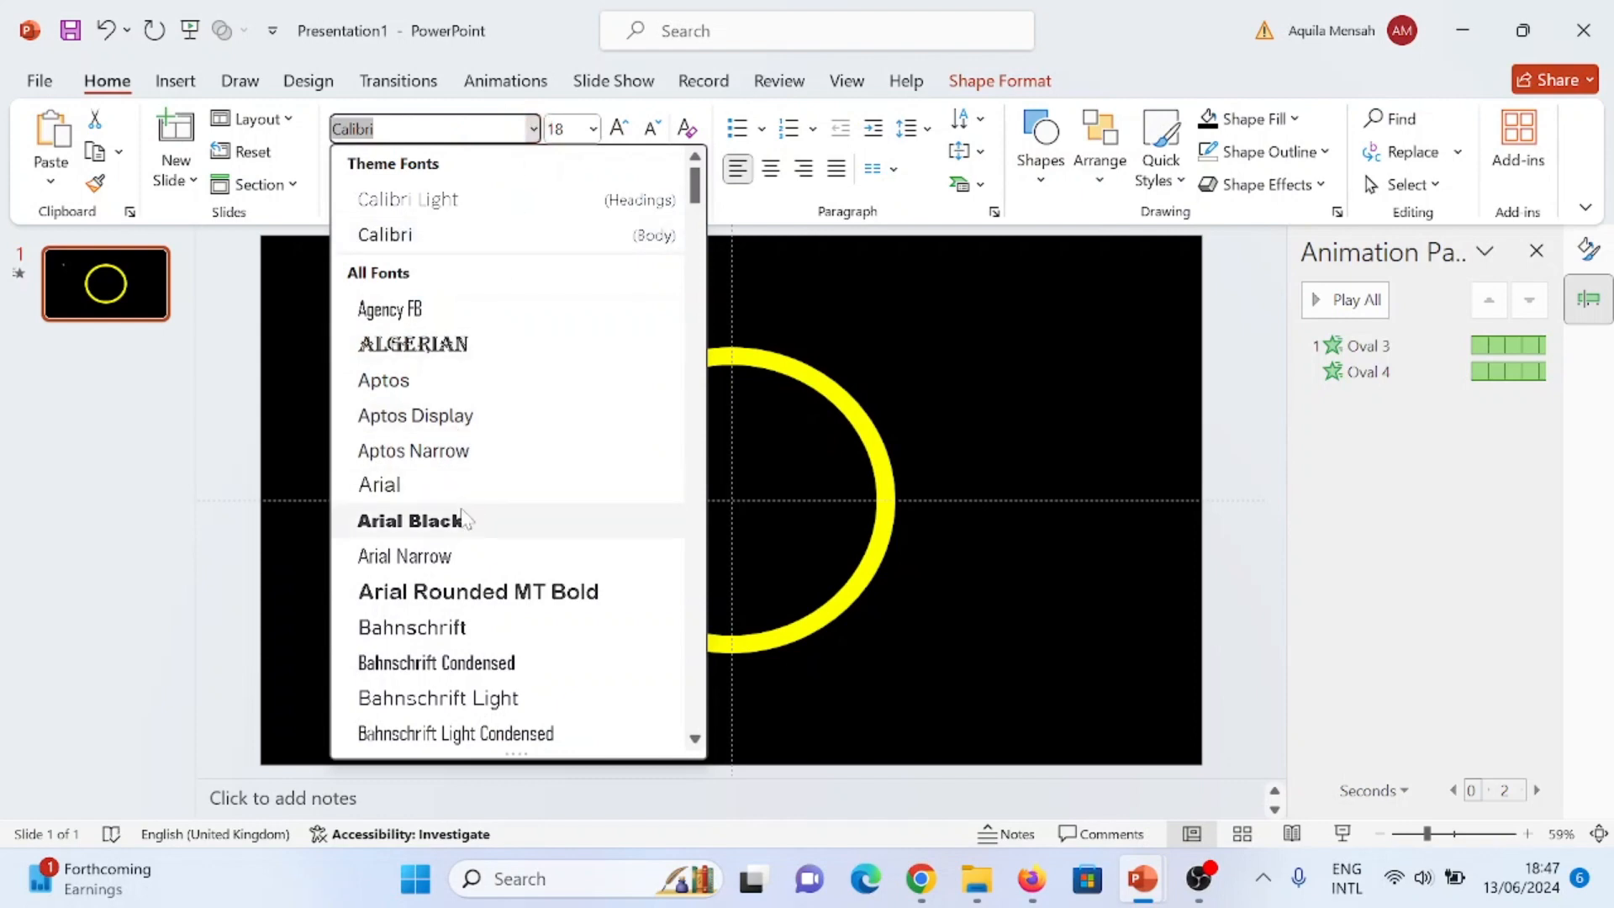
pyautogui.click(462, 518)
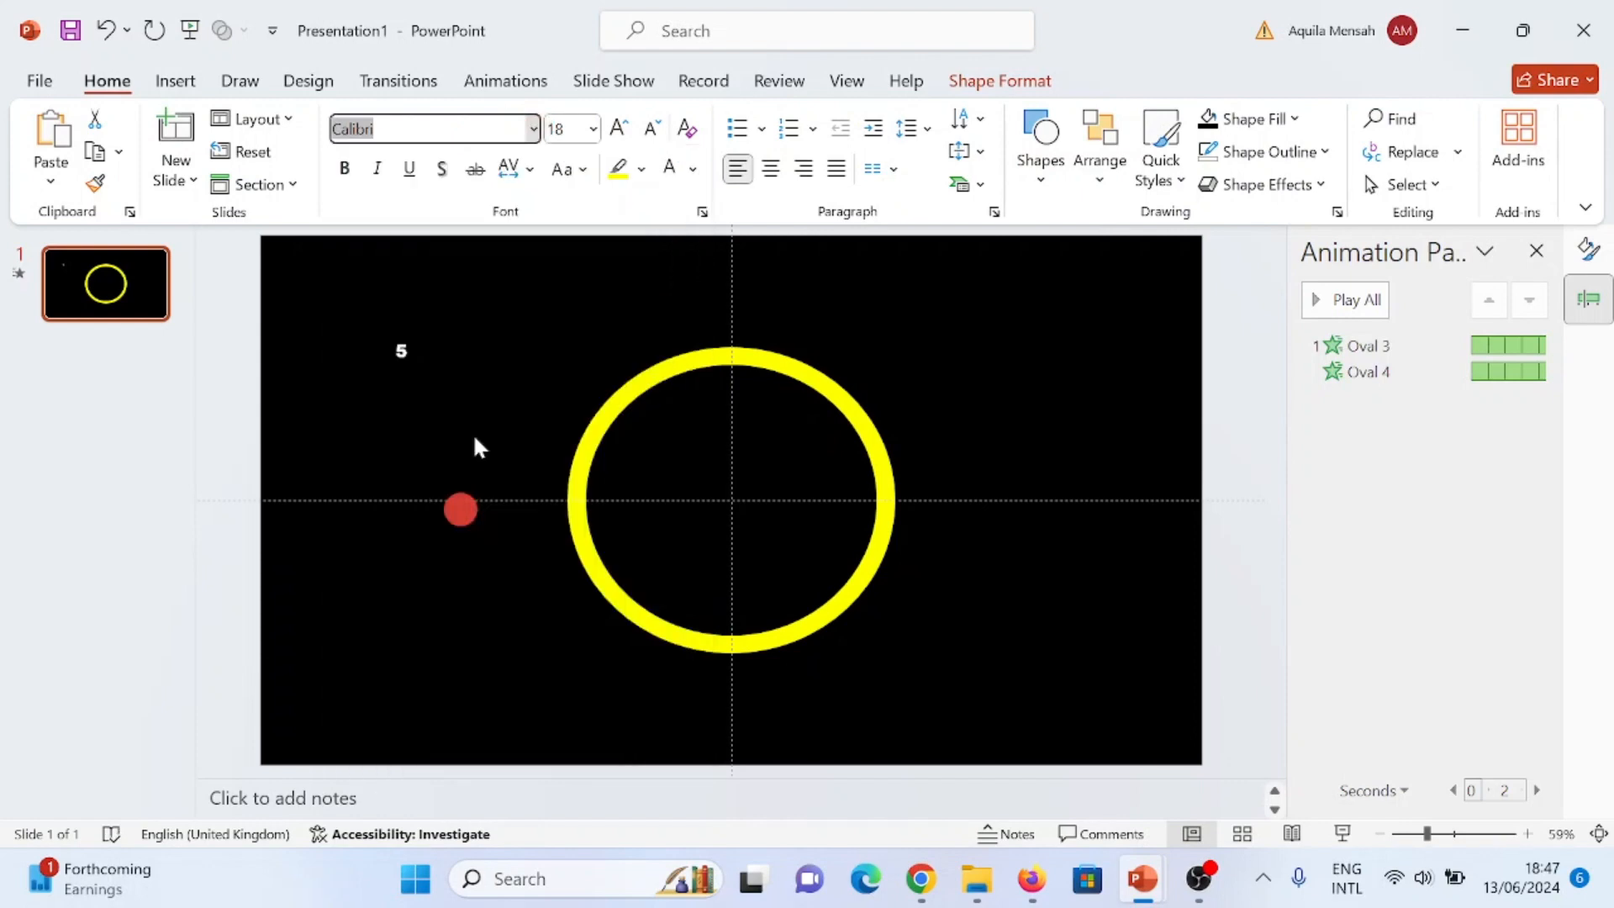
pyautogui.click(569, 130)
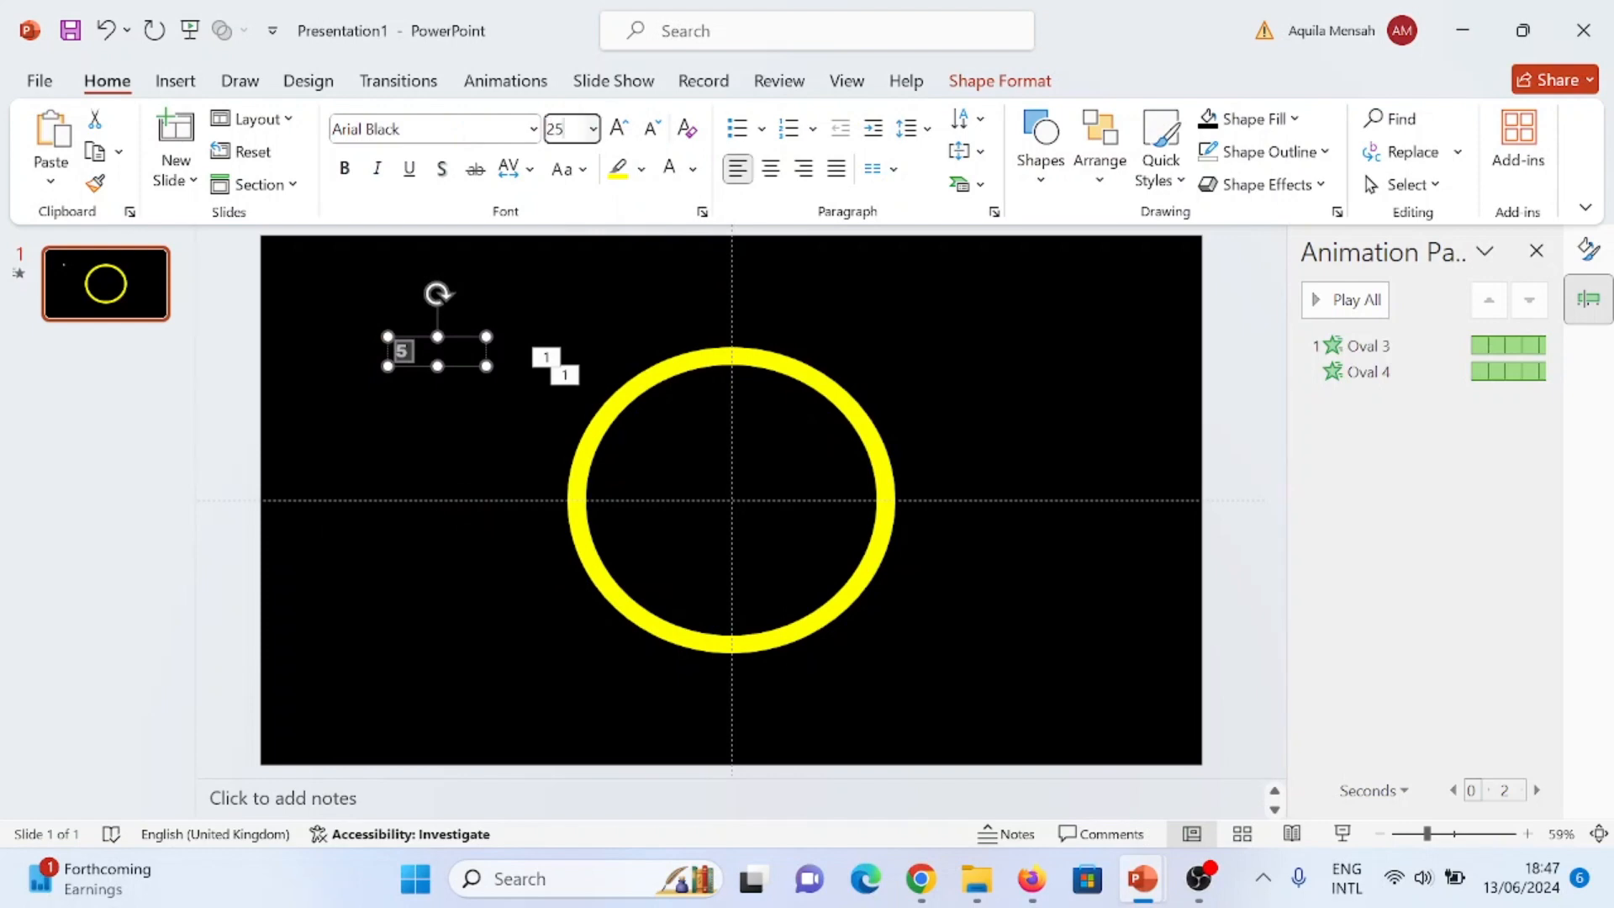
pyautogui.write('250')
pyautogui.press('Return')
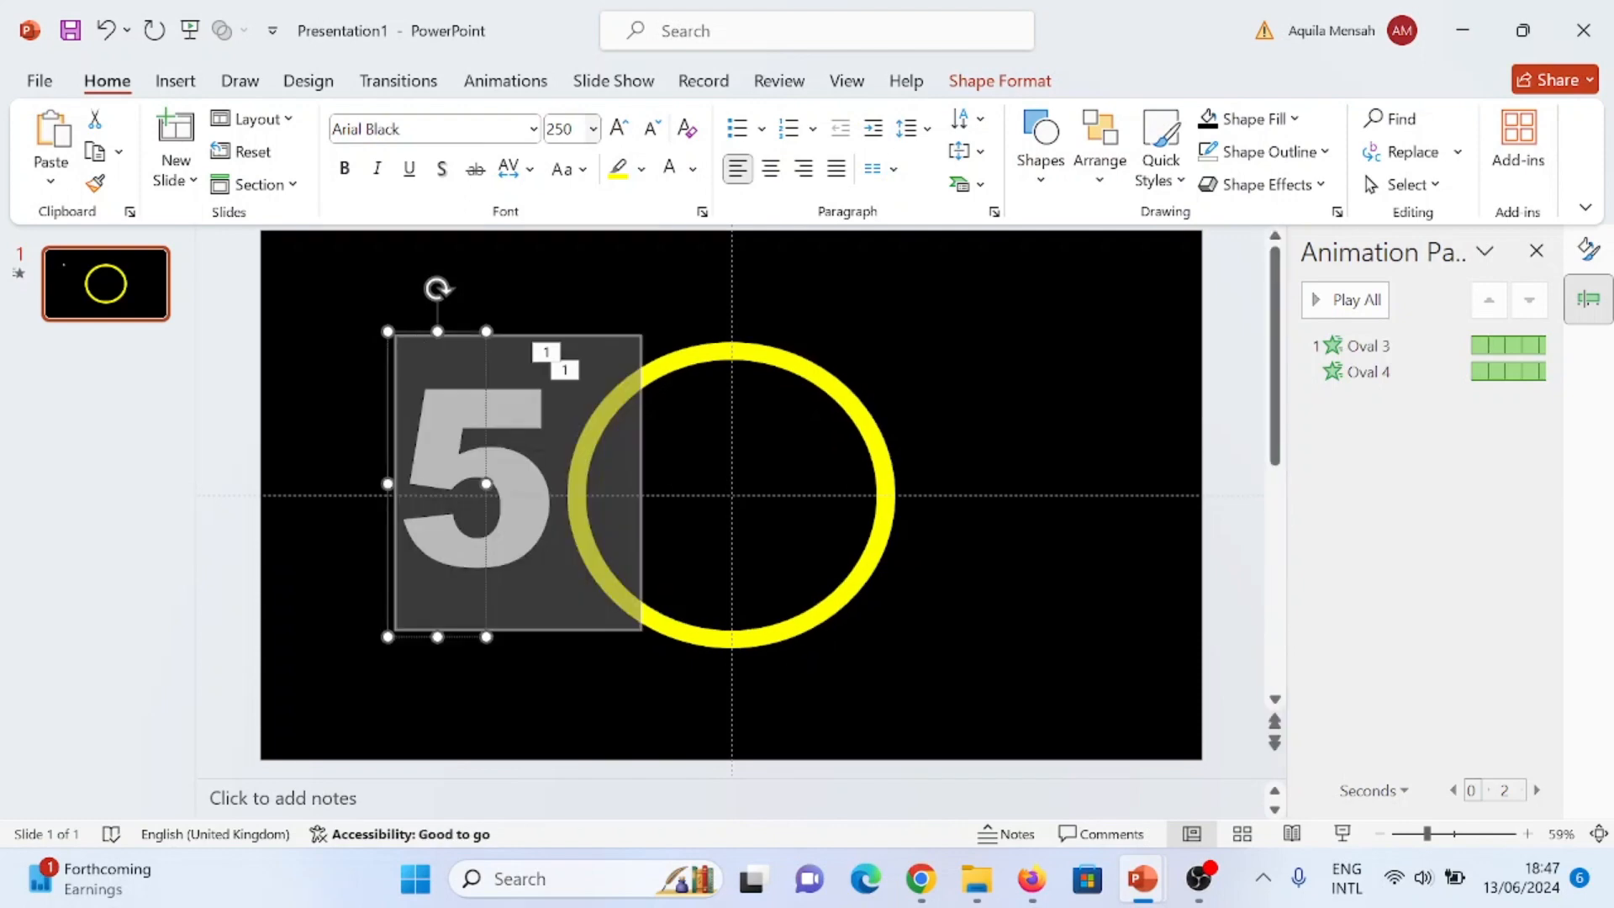
# - Place the number 5 inside the yellow ring and align it to the slide's center and middle
pyautogui.moveTo(454, 329); pyautogui.dragTo(720, 353)
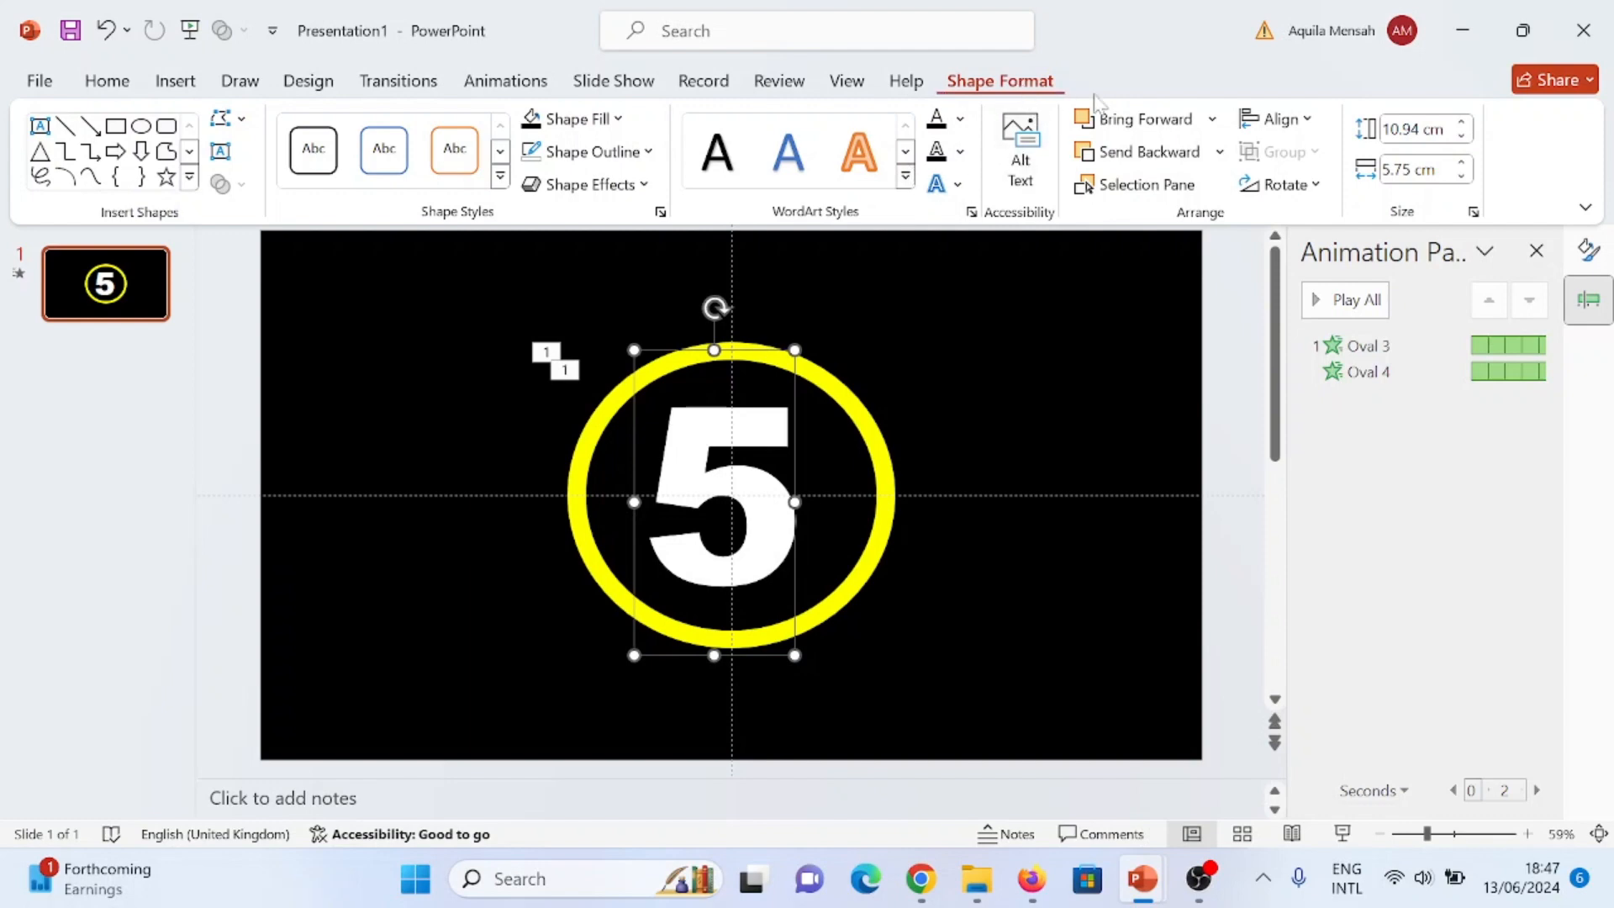
pyautogui.click(1278, 118)
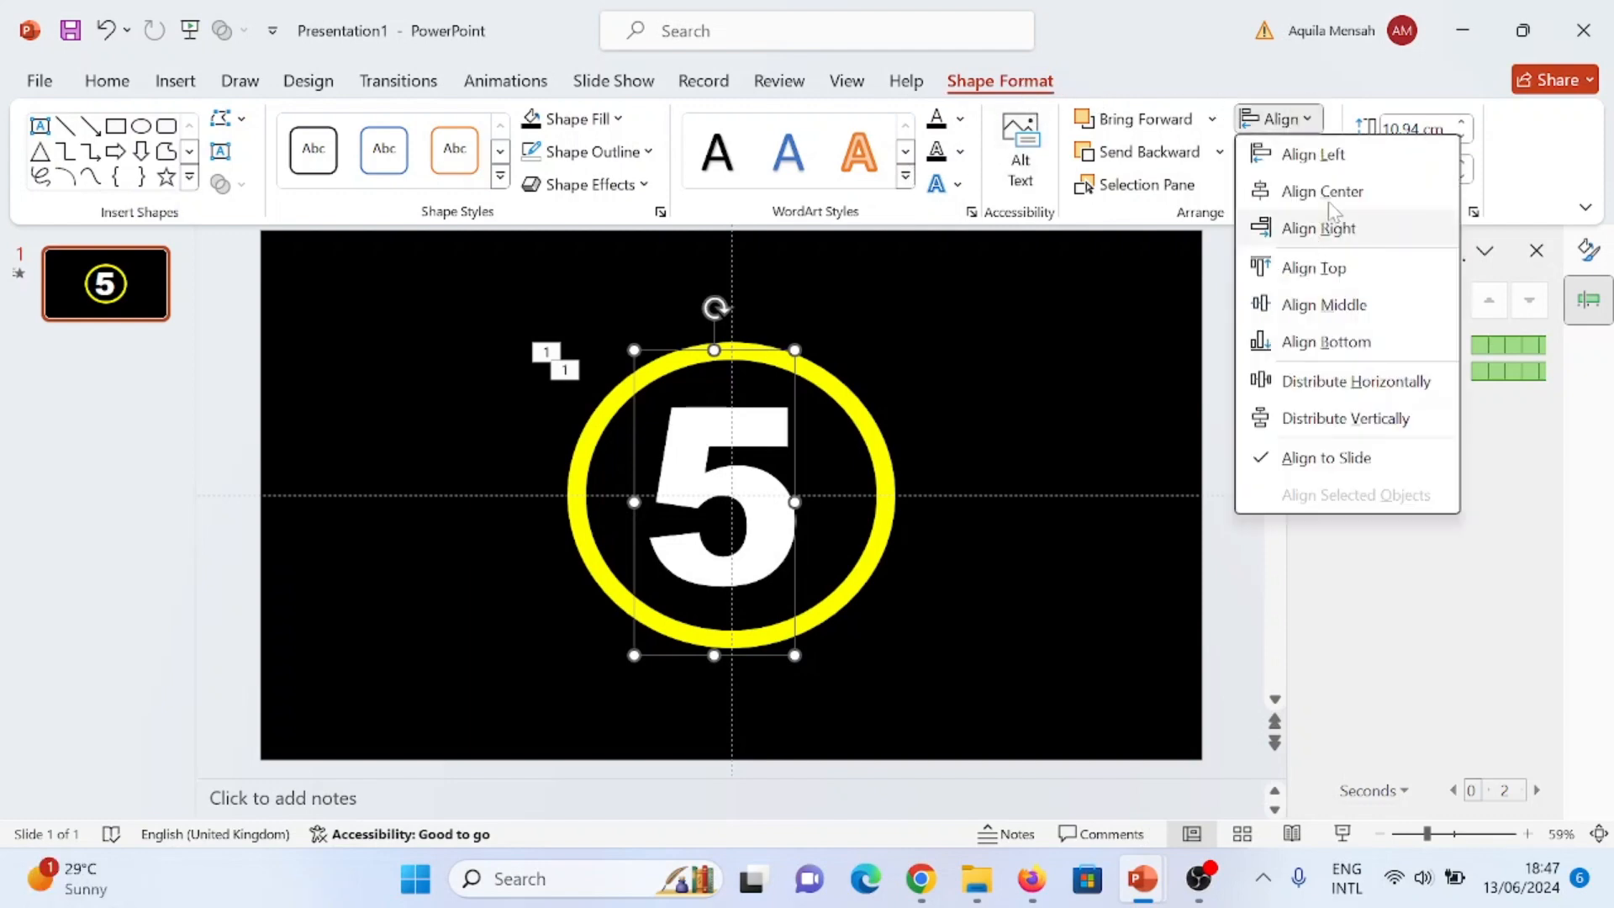
pyautogui.click(1322, 191)
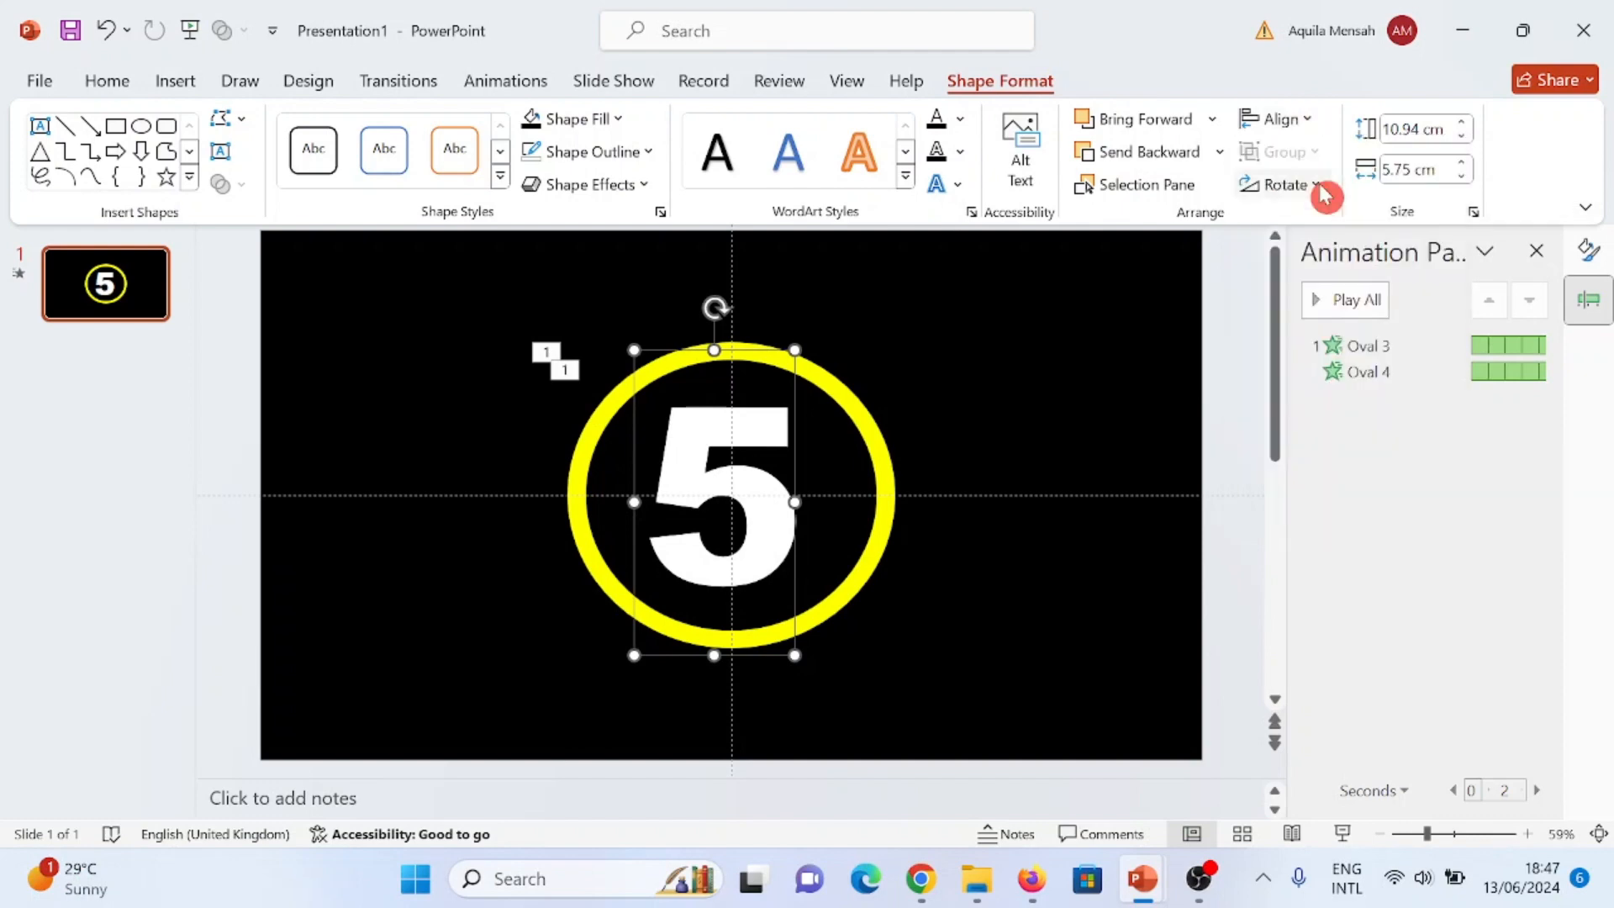
pyautogui.click(1309, 120)
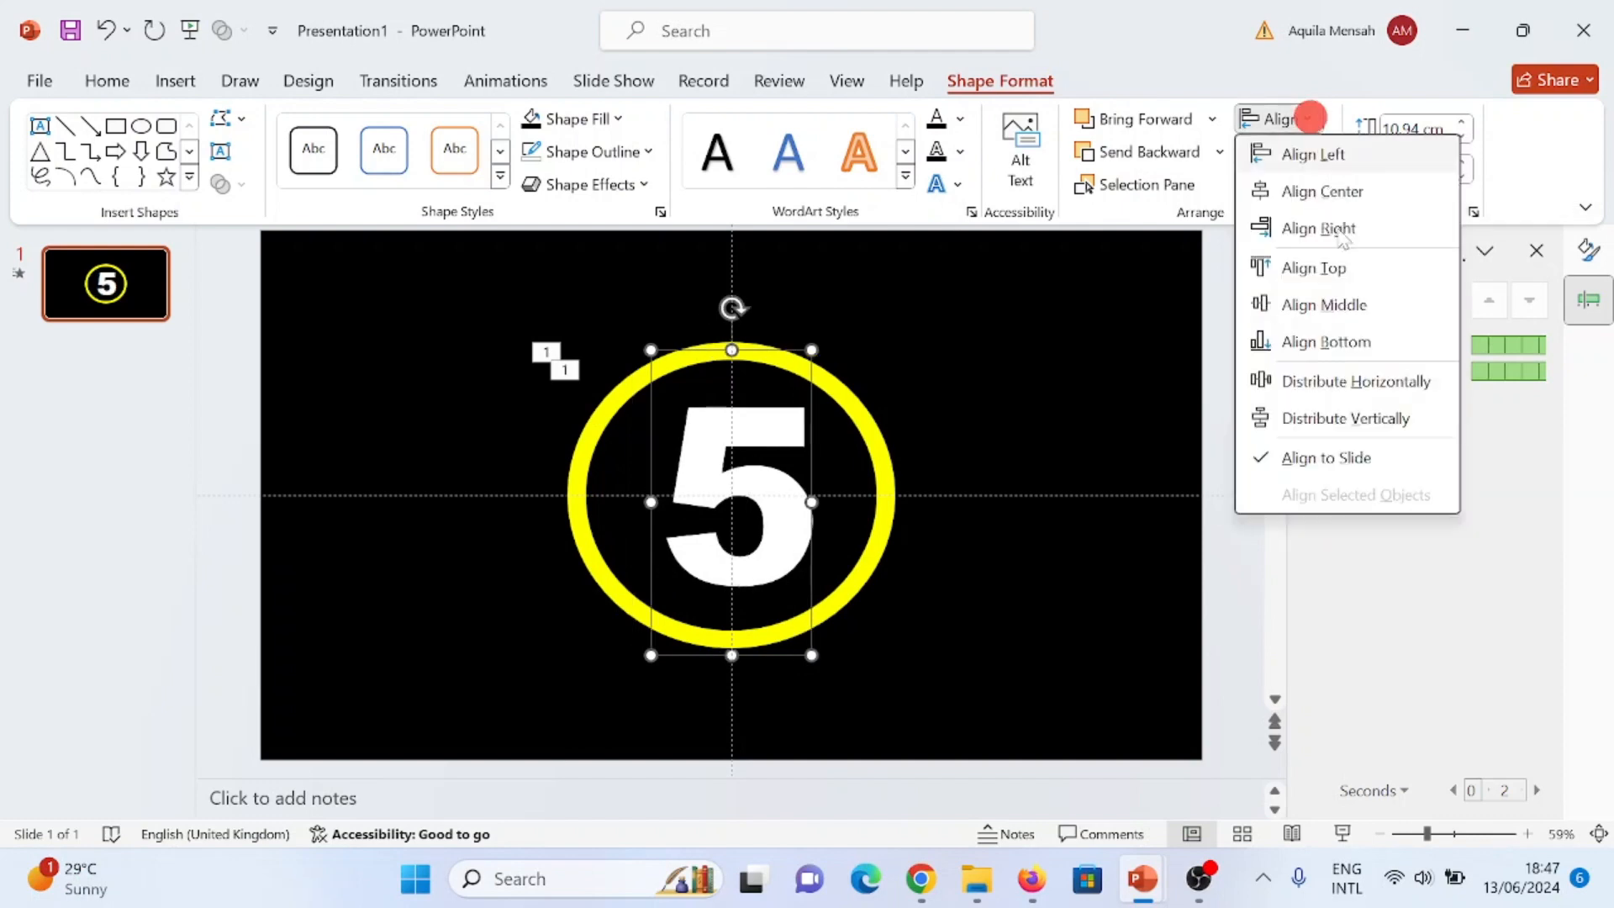
pyautogui.click(1374, 306)
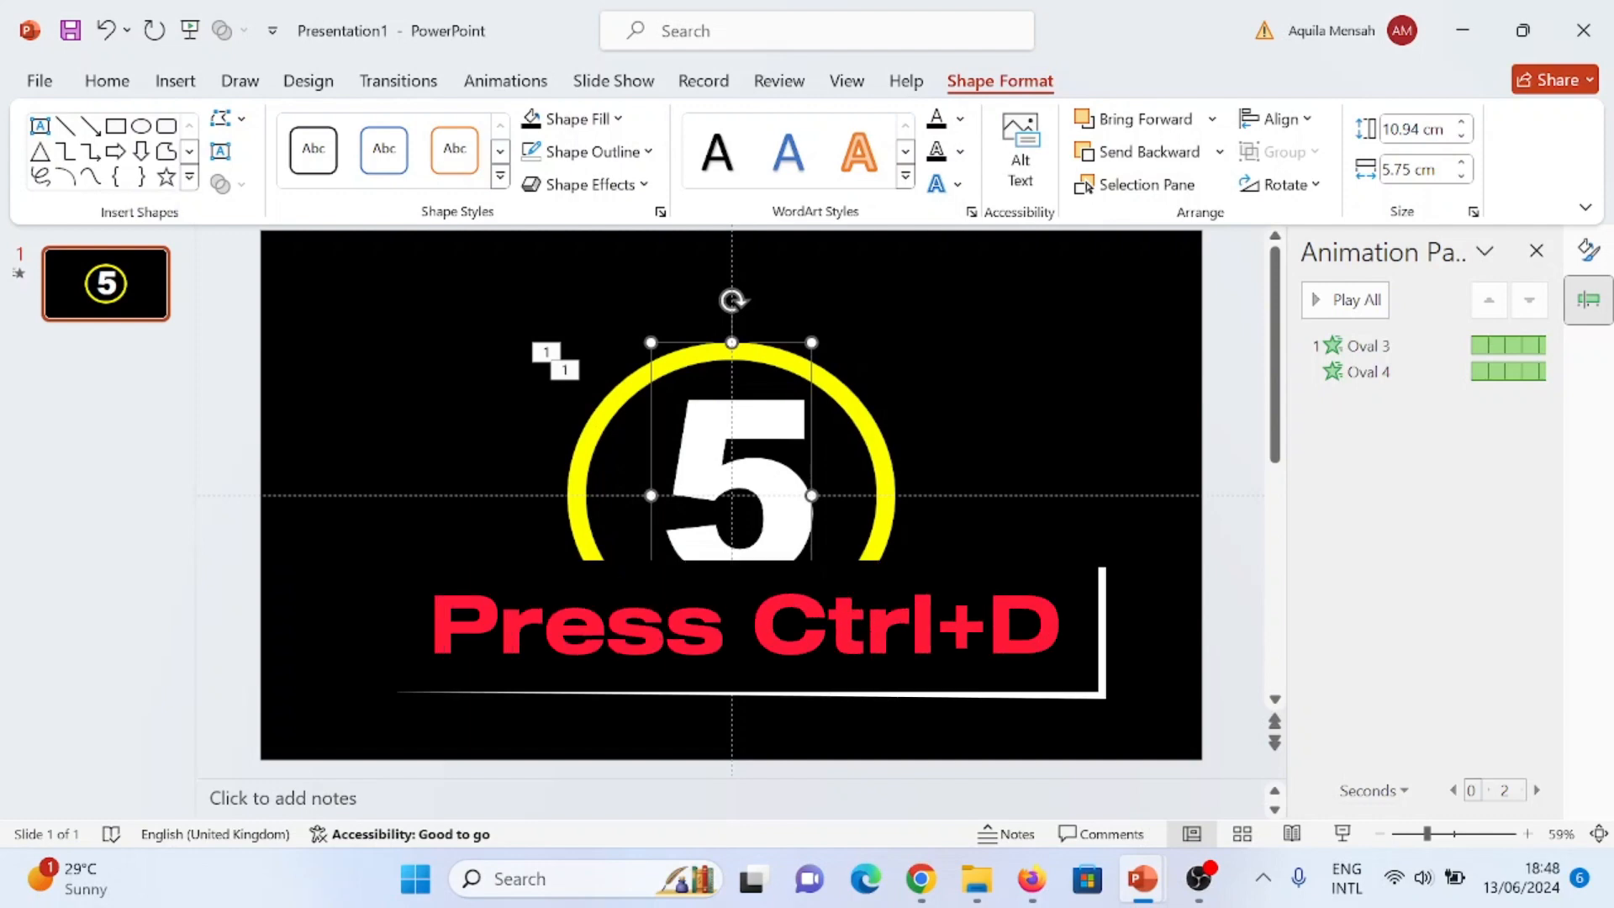
# - Duplicate the number 5, place the copy to the right of the ring and change its text to 4
pyautogui.hotkey('ctrl', 'd')
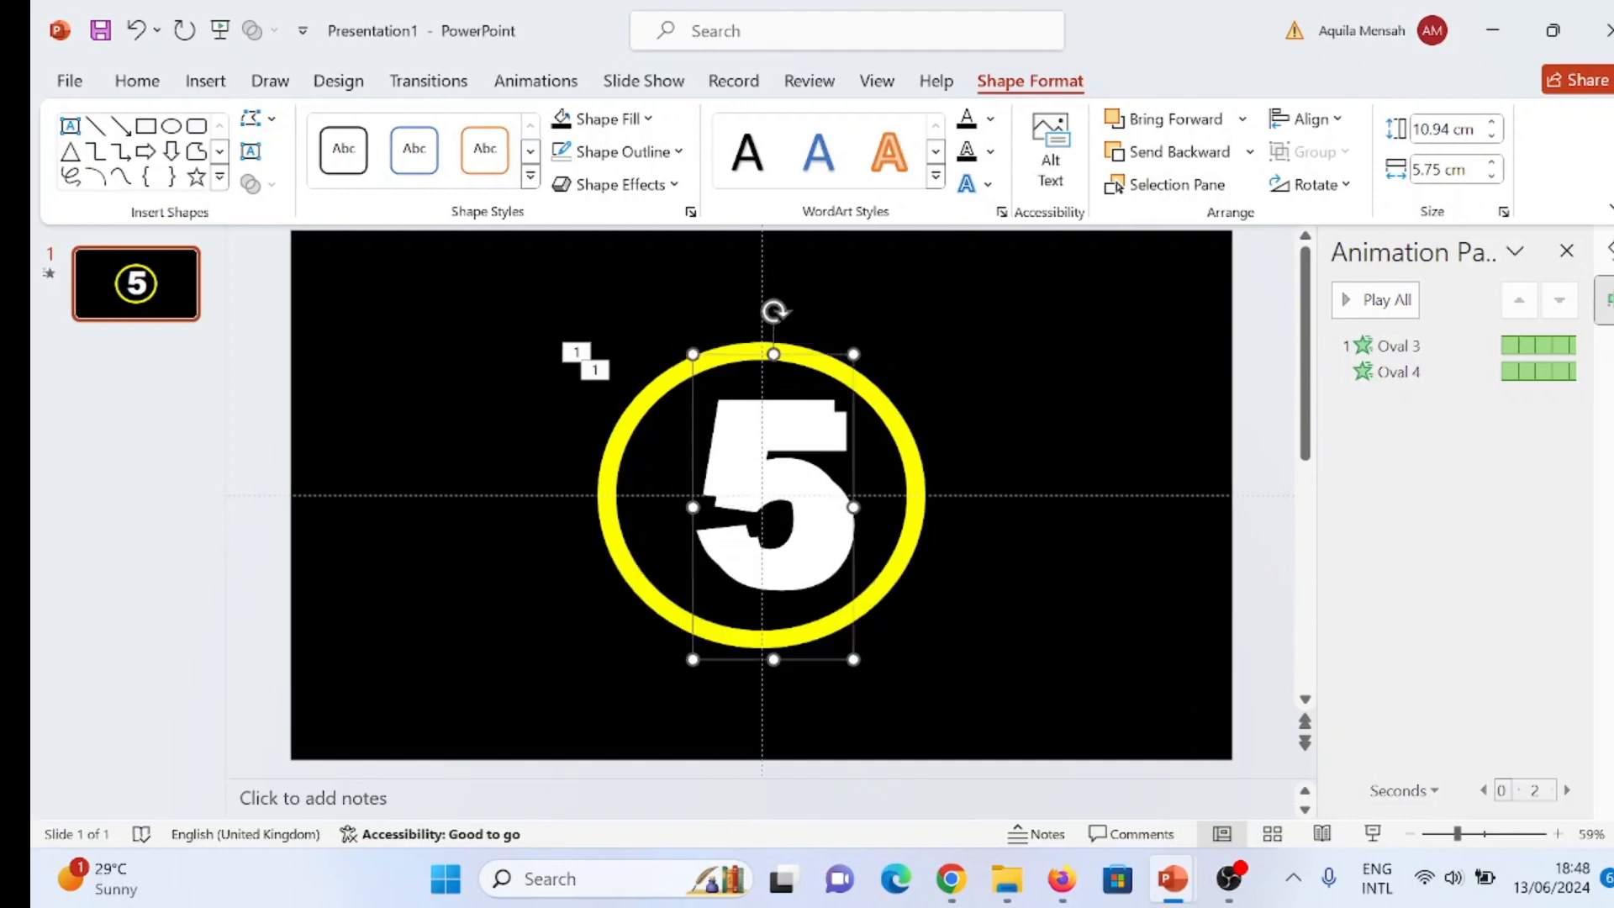
pyautogui.moveTo(776, 496); pyautogui.dragTo(1056, 508)
pyautogui.click(1053, 506)
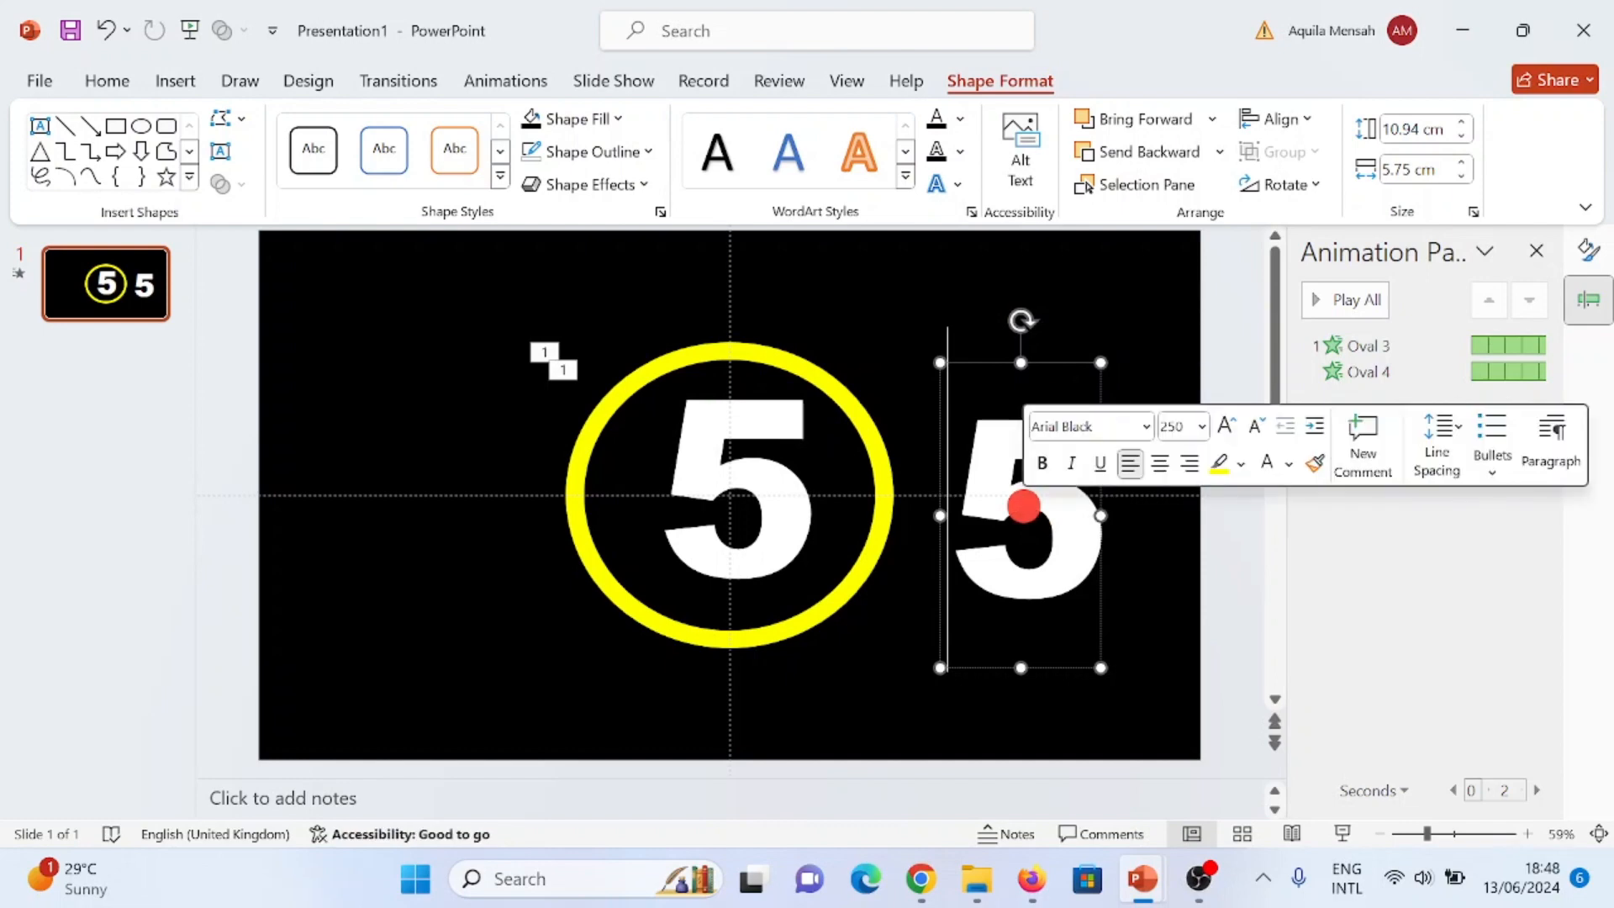
pyautogui.doubleClick(1023, 506)
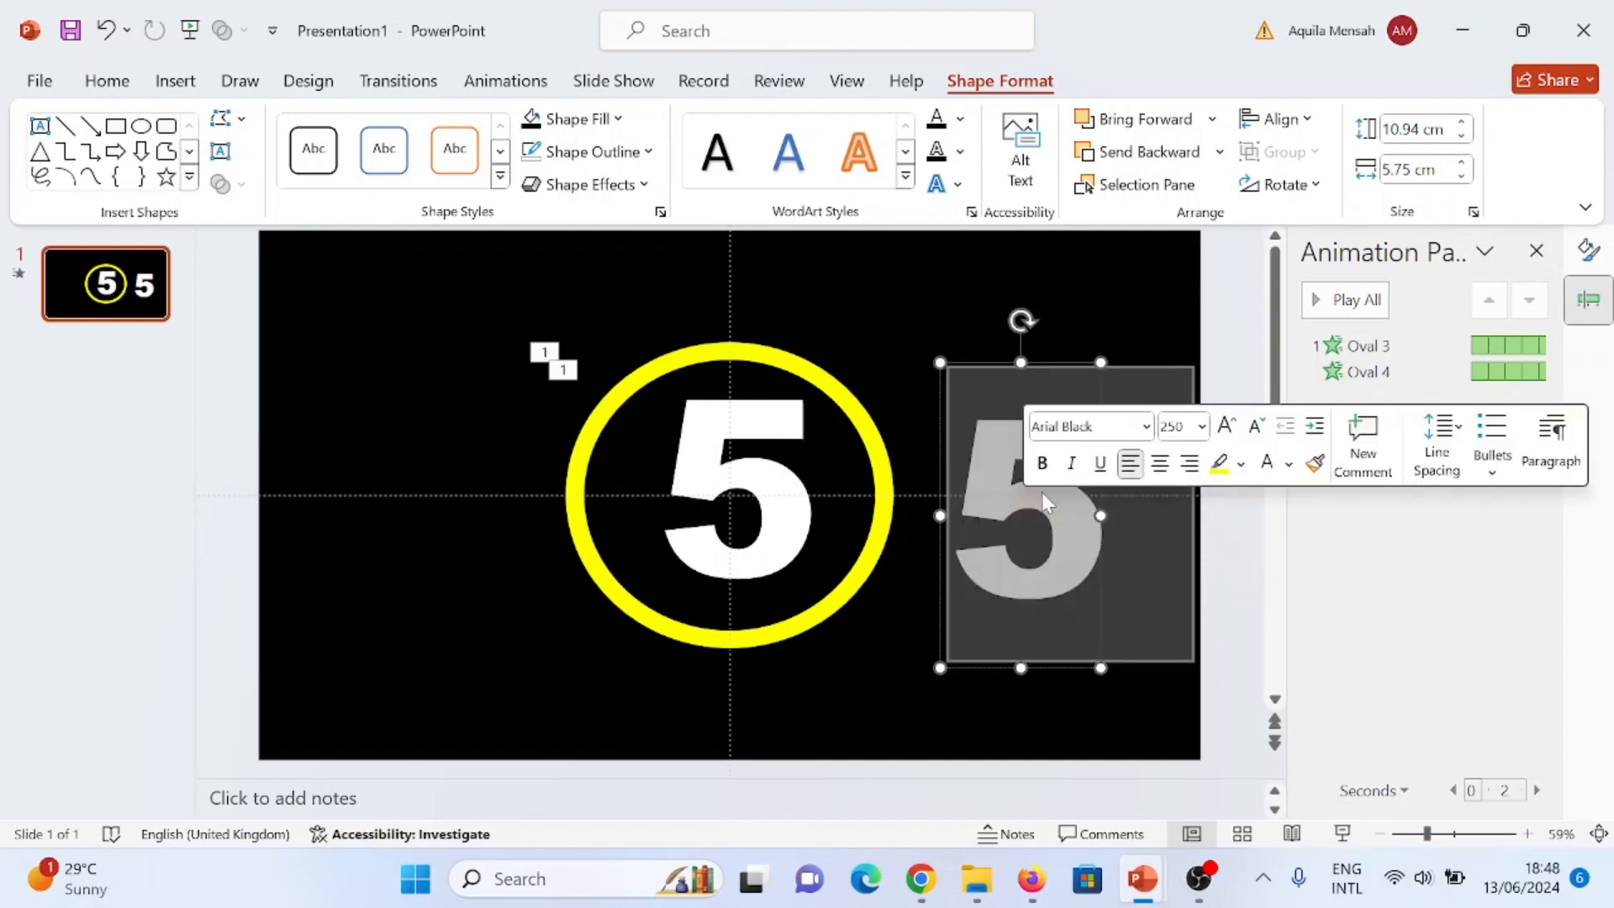
pyautogui.write('4')
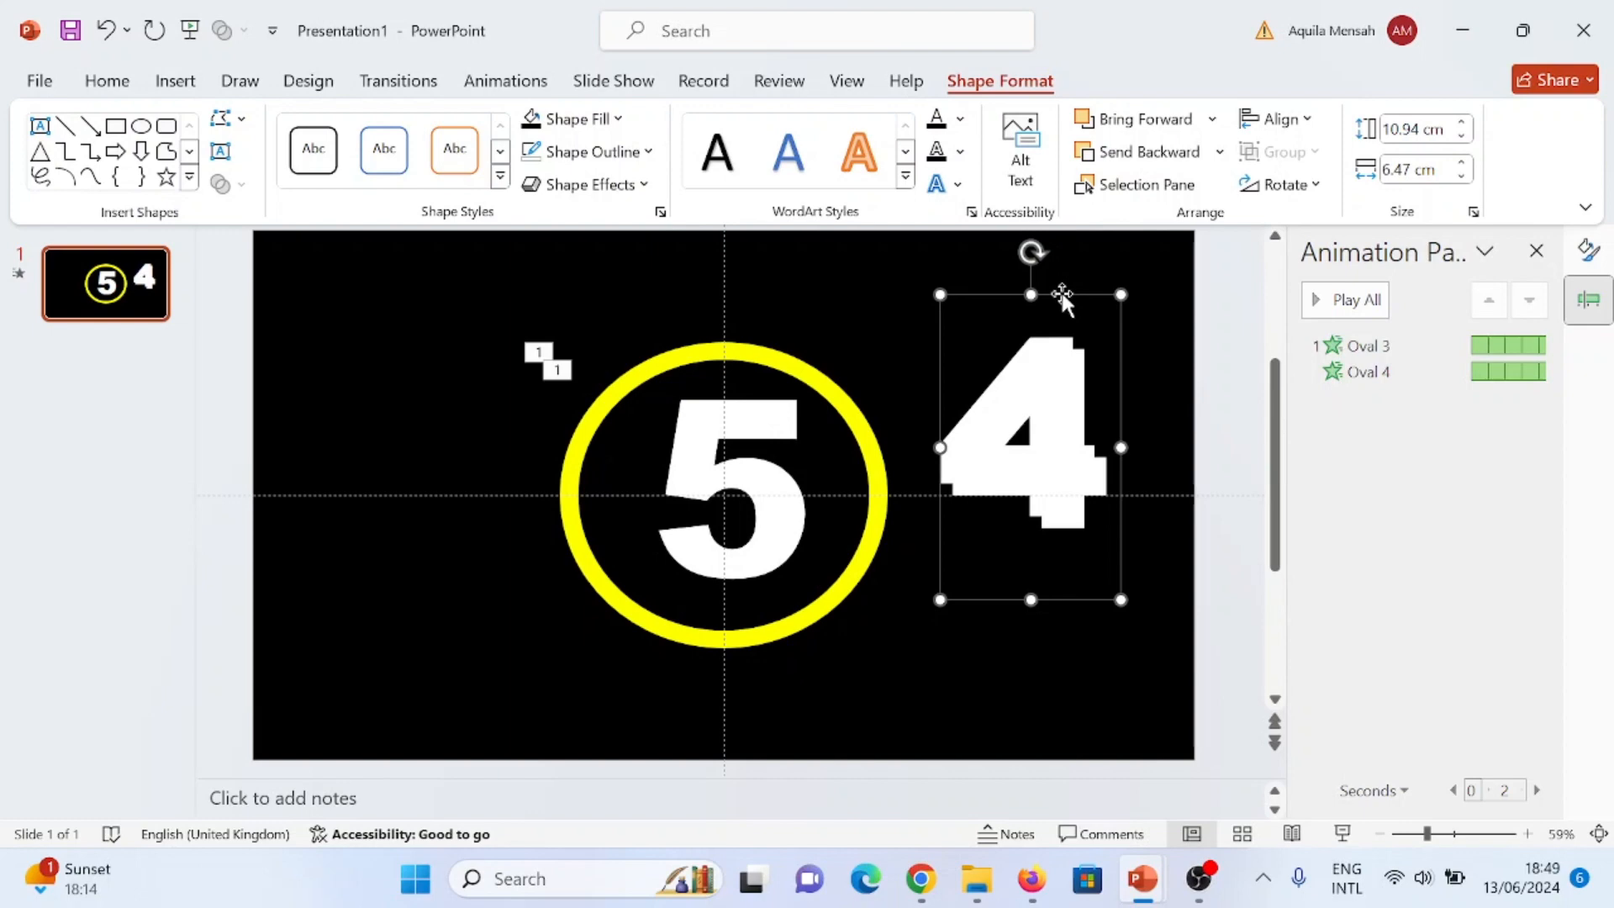
# - Duplicate the number 4, place the copy below it and change the copy's text to 3
pyautogui.moveTo(1061, 295); pyautogui.dragTo(1032, 511)
pyautogui.doubleClick(1012, 611)
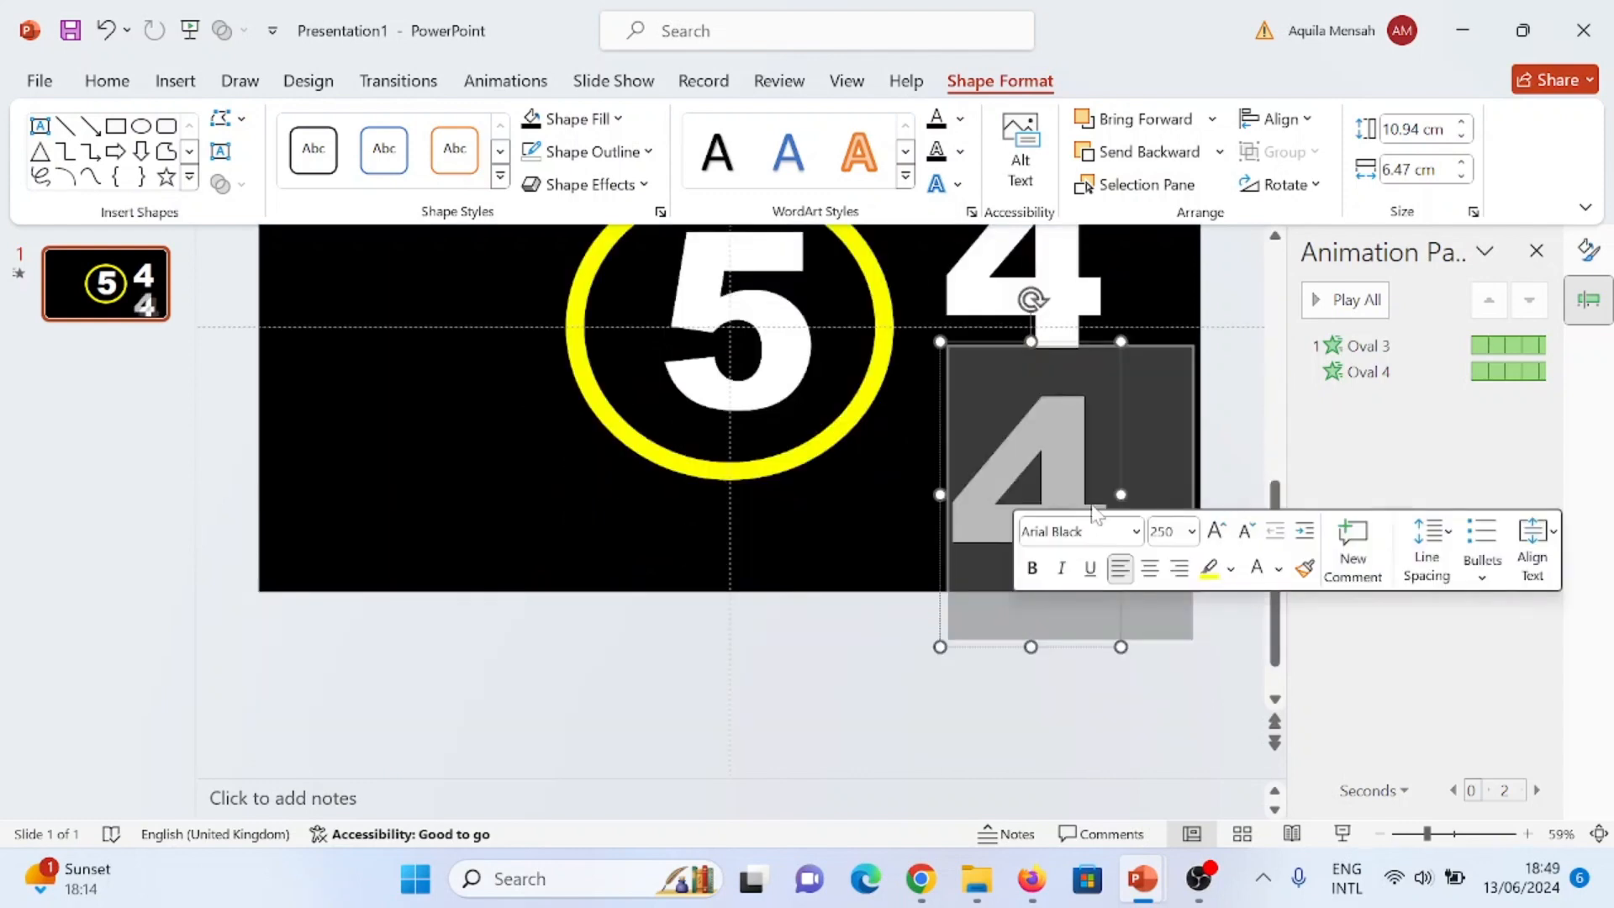
pyautogui.write('3')
# - Copy the number 3 to the slide's lower-left area and change the copy's text to 2
pyautogui.moveTo(1032, 300); pyautogui.dragTo(441, 330)
pyautogui.hotkey('ctrl', 'z')
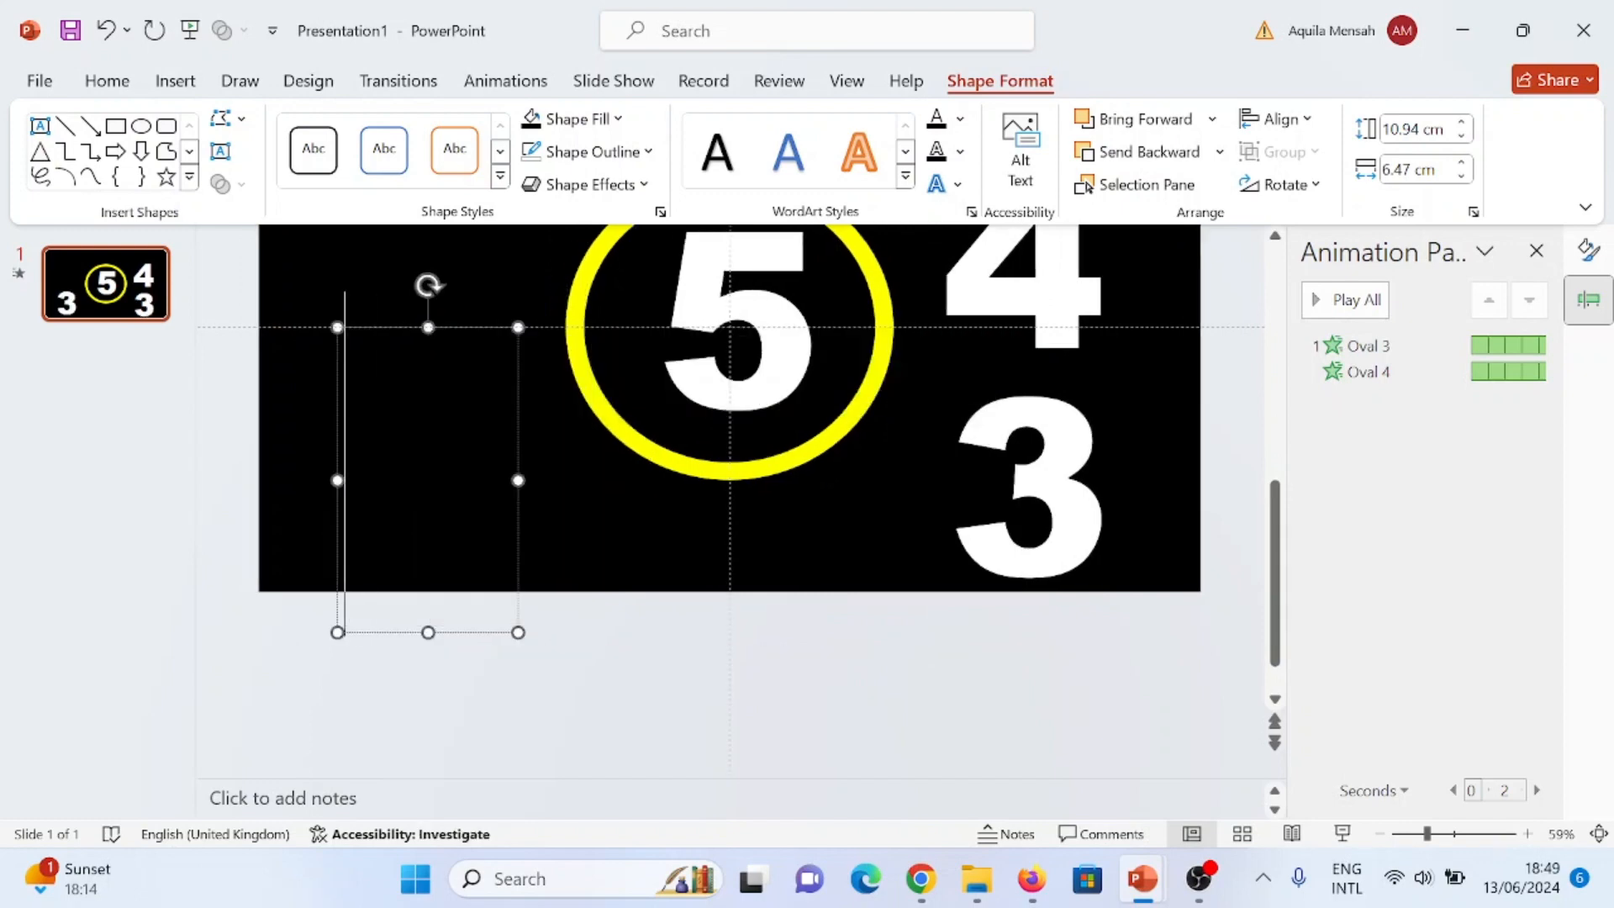
pyautogui.write('2')
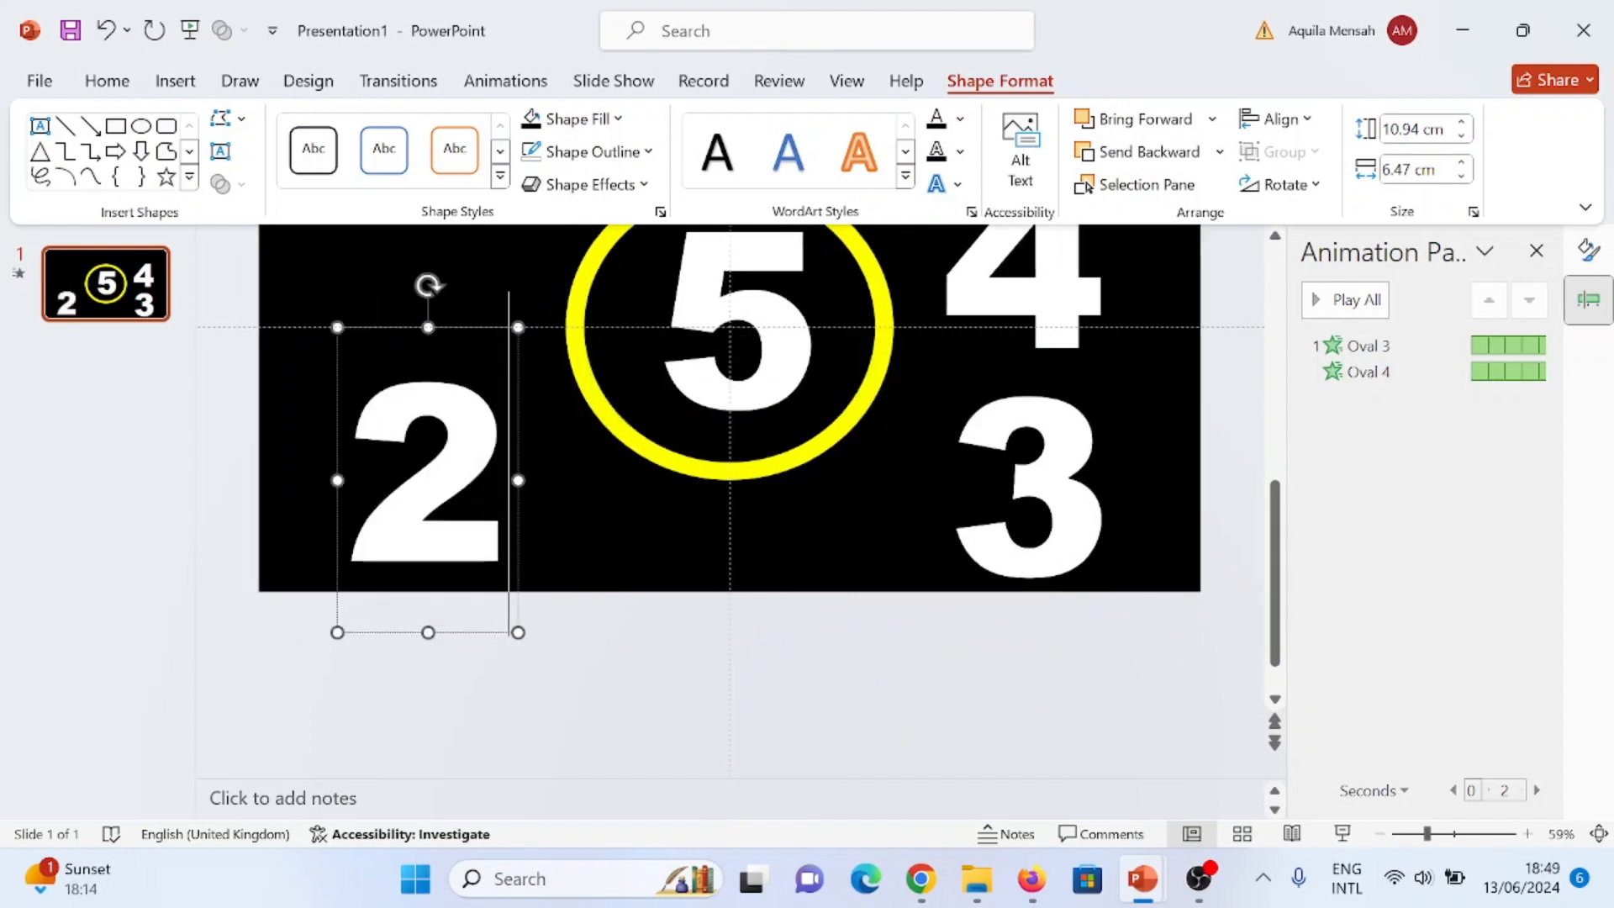
# - Duplicate the number 2, place the copy above it to the left of the ring and change its text to 1
pyautogui.hotkey('ctrl', 'd')
pyautogui.moveTo(431, 379); pyautogui.dragTo(473, 210)
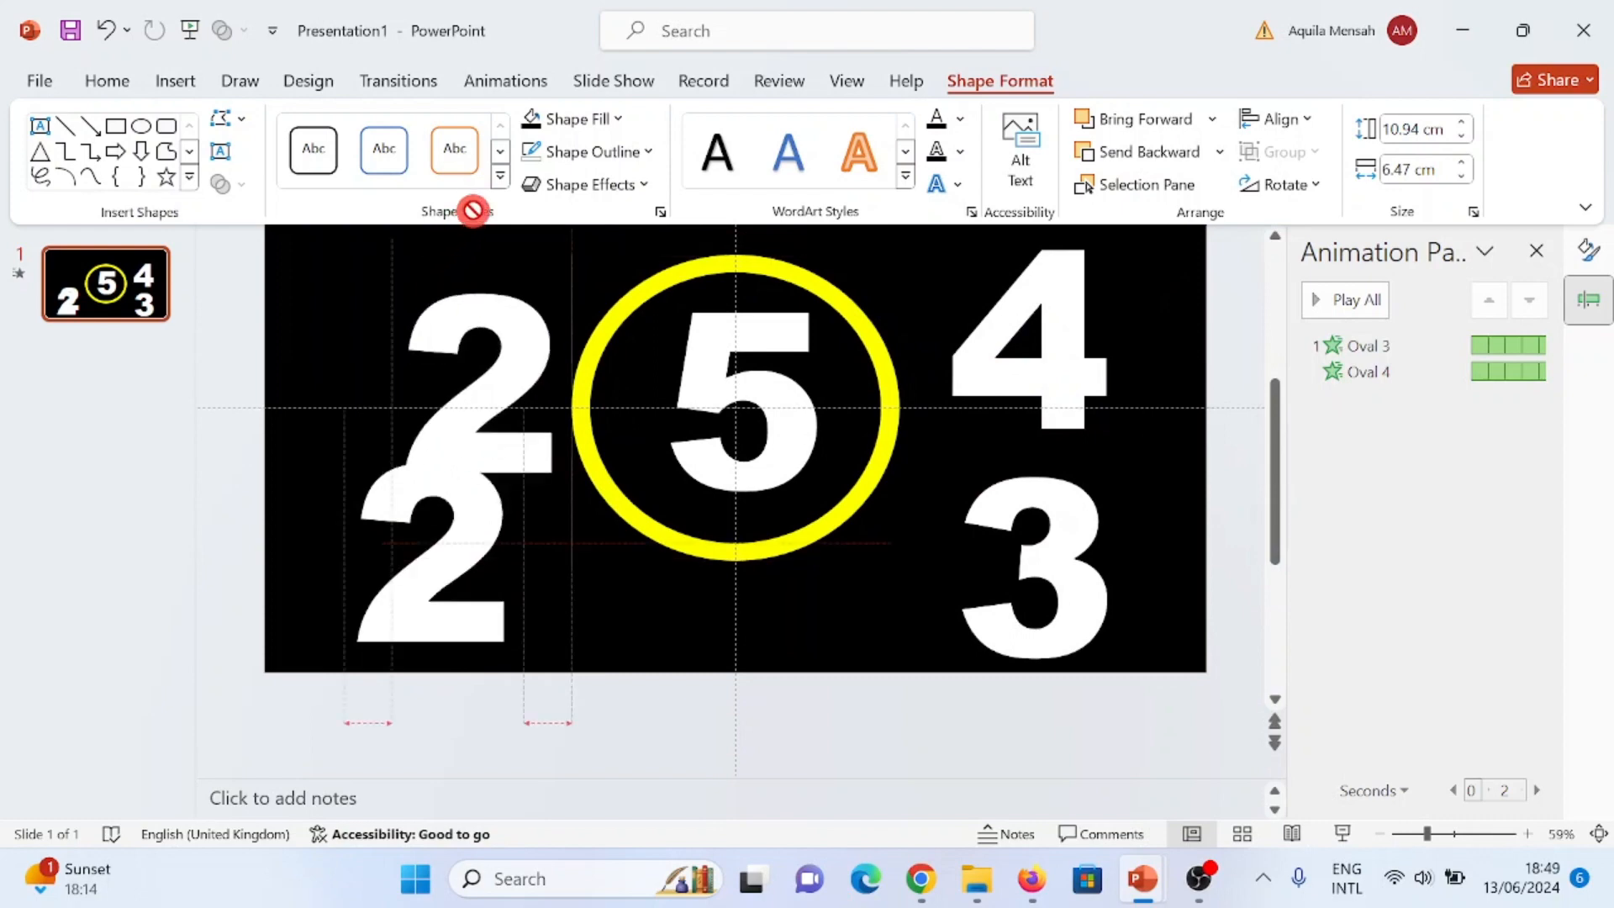
pyautogui.write('1')
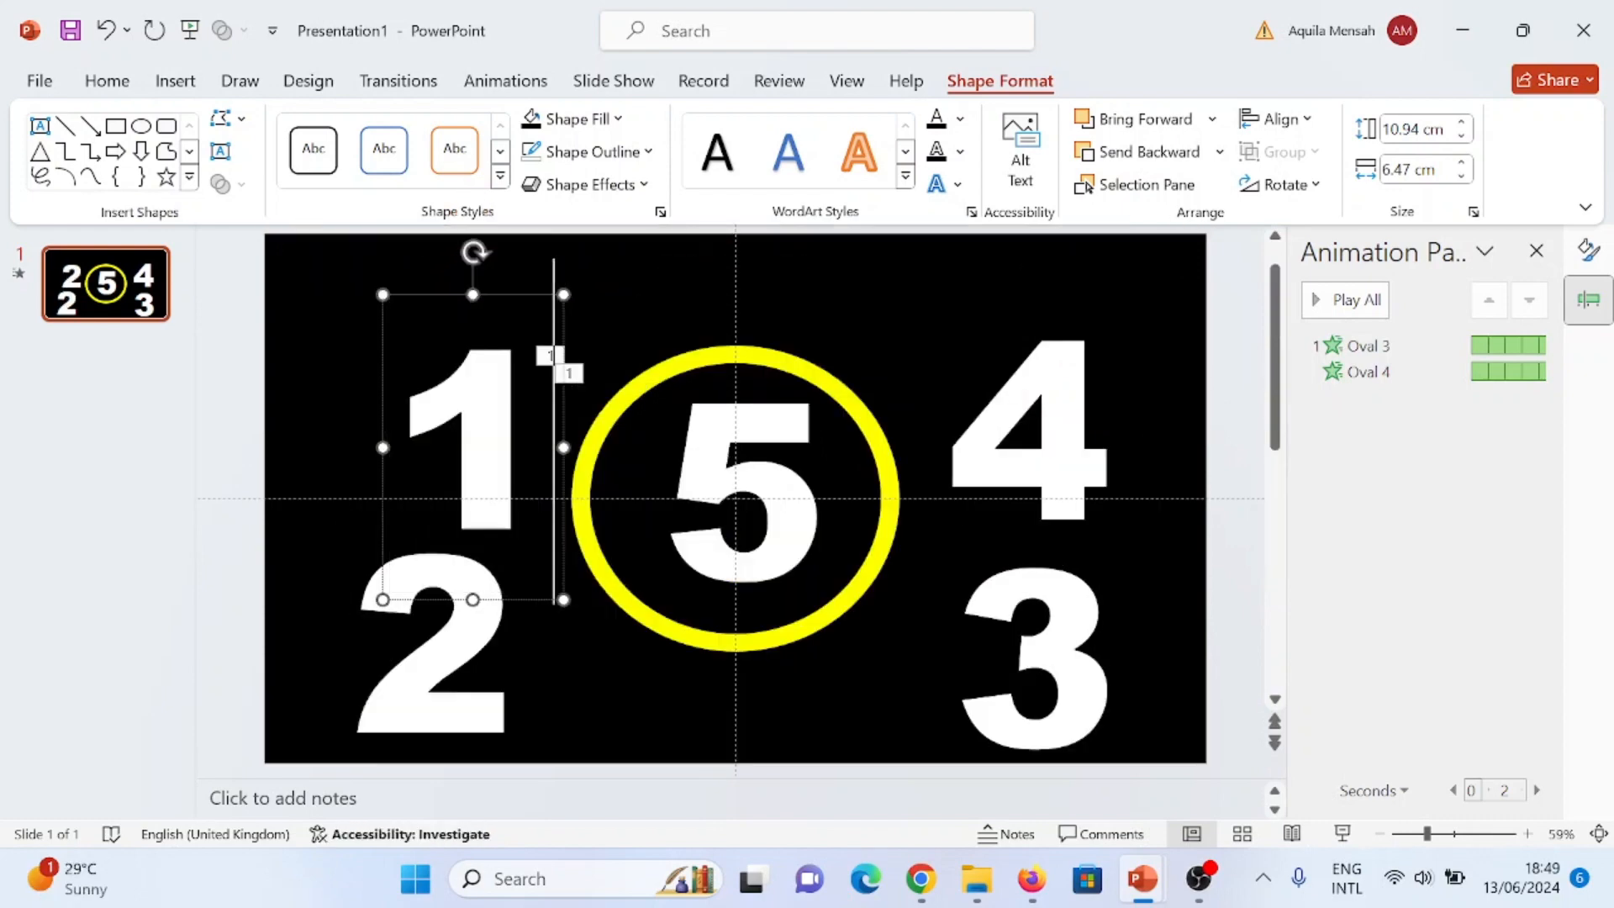
pyautogui.press('Escape')
pyautogui.press('Escape')
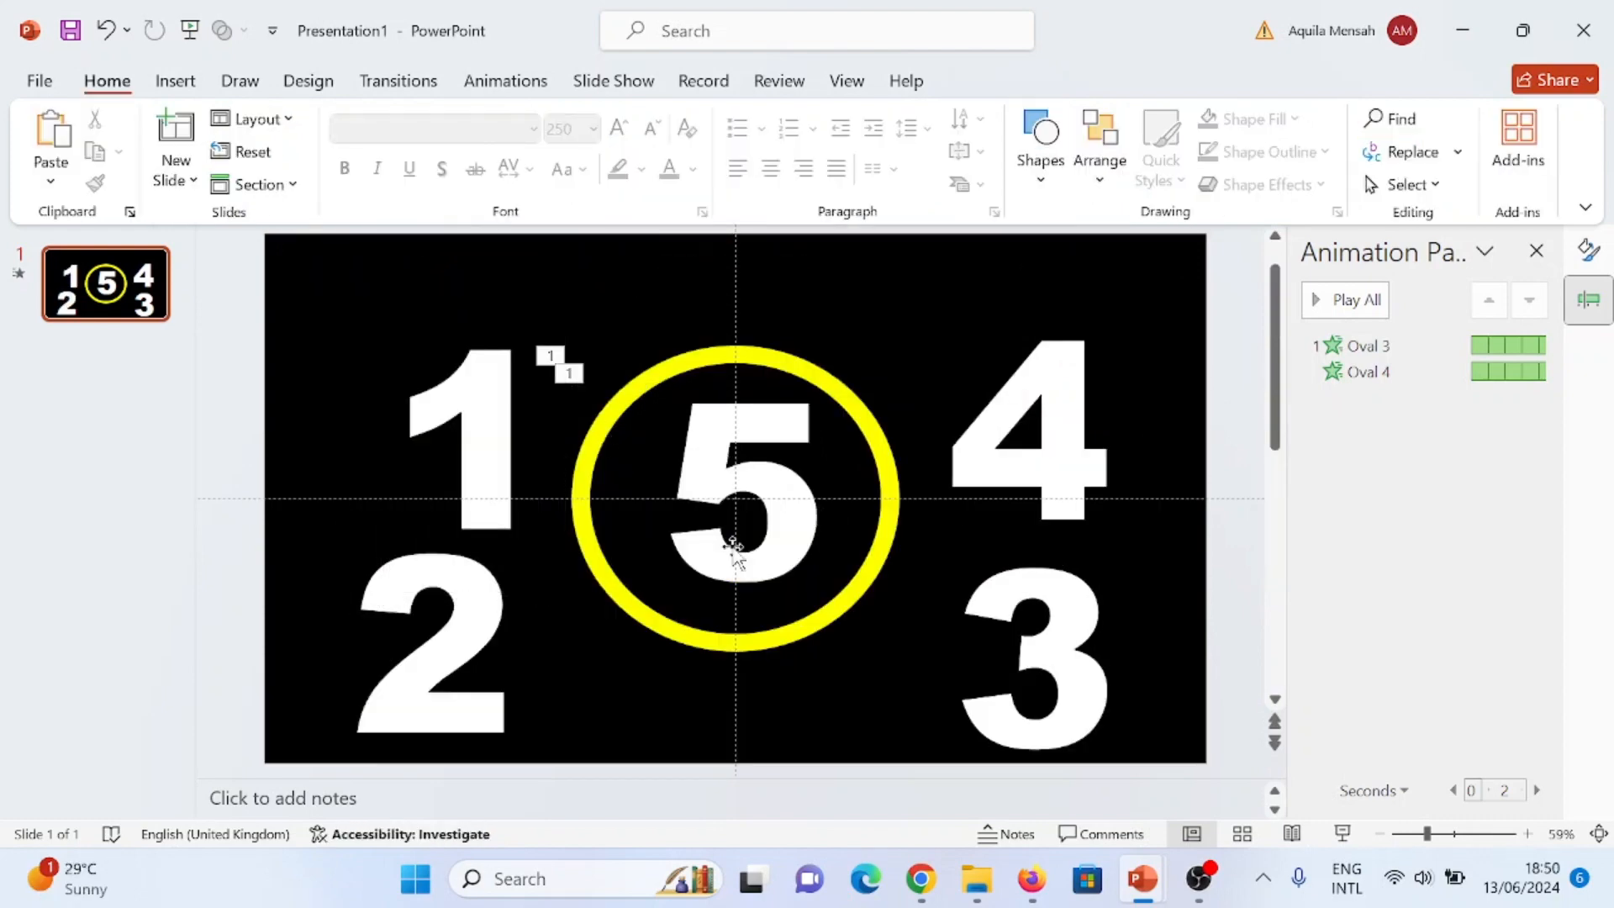
# - Apply the Appear entrance animation to the number 5 and set it to start With Previous
pyautogui.click(755, 470)
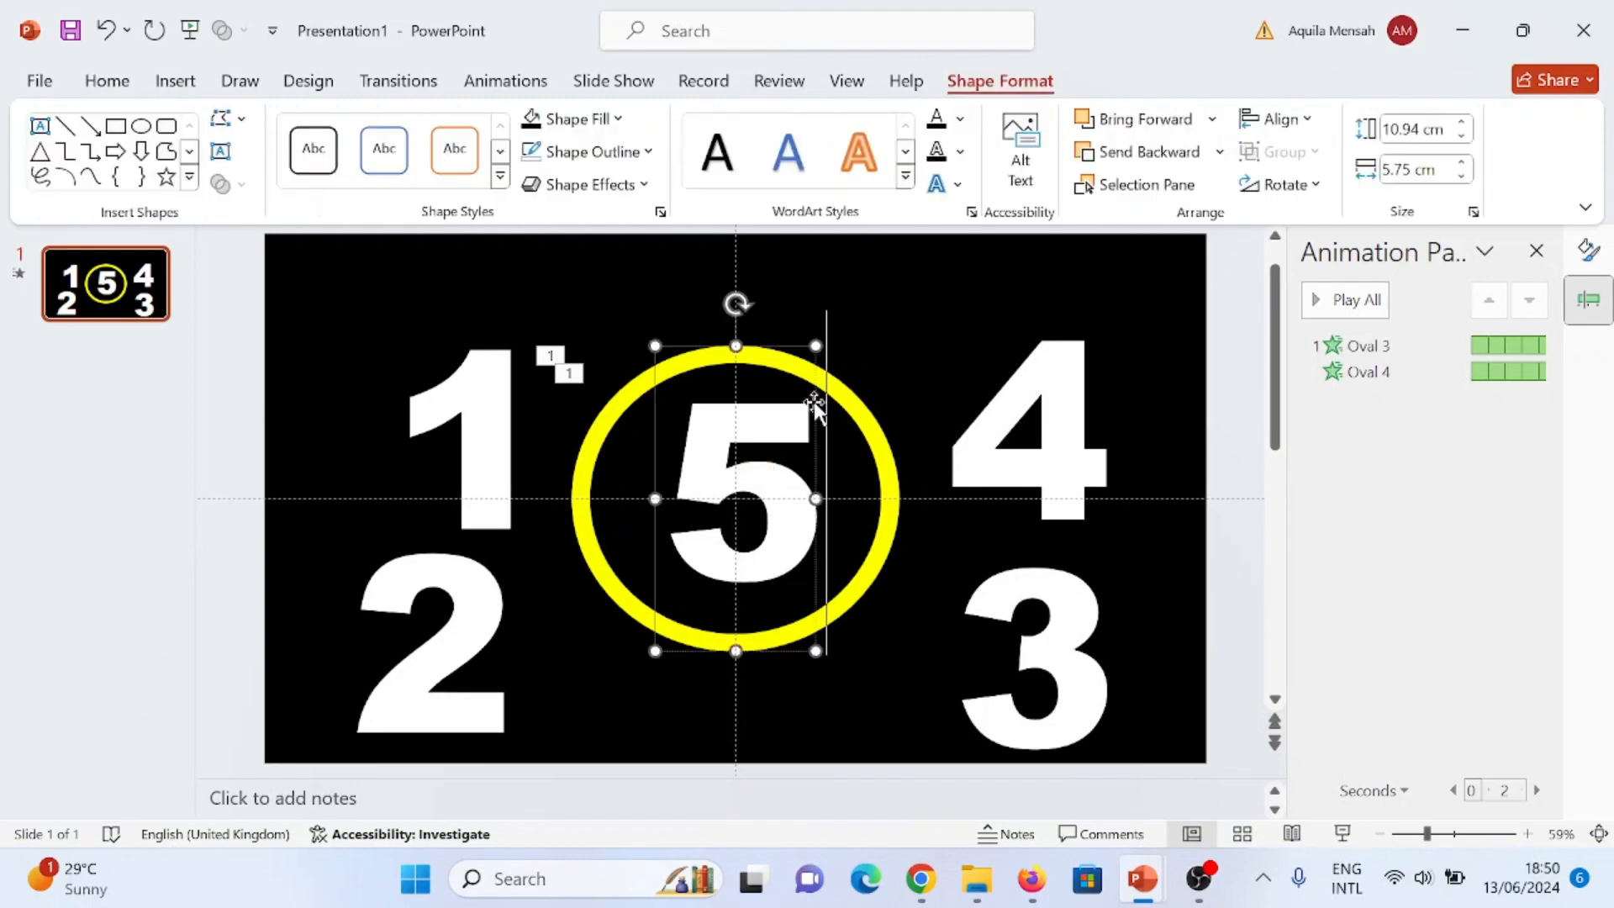
pyautogui.click(508, 77)
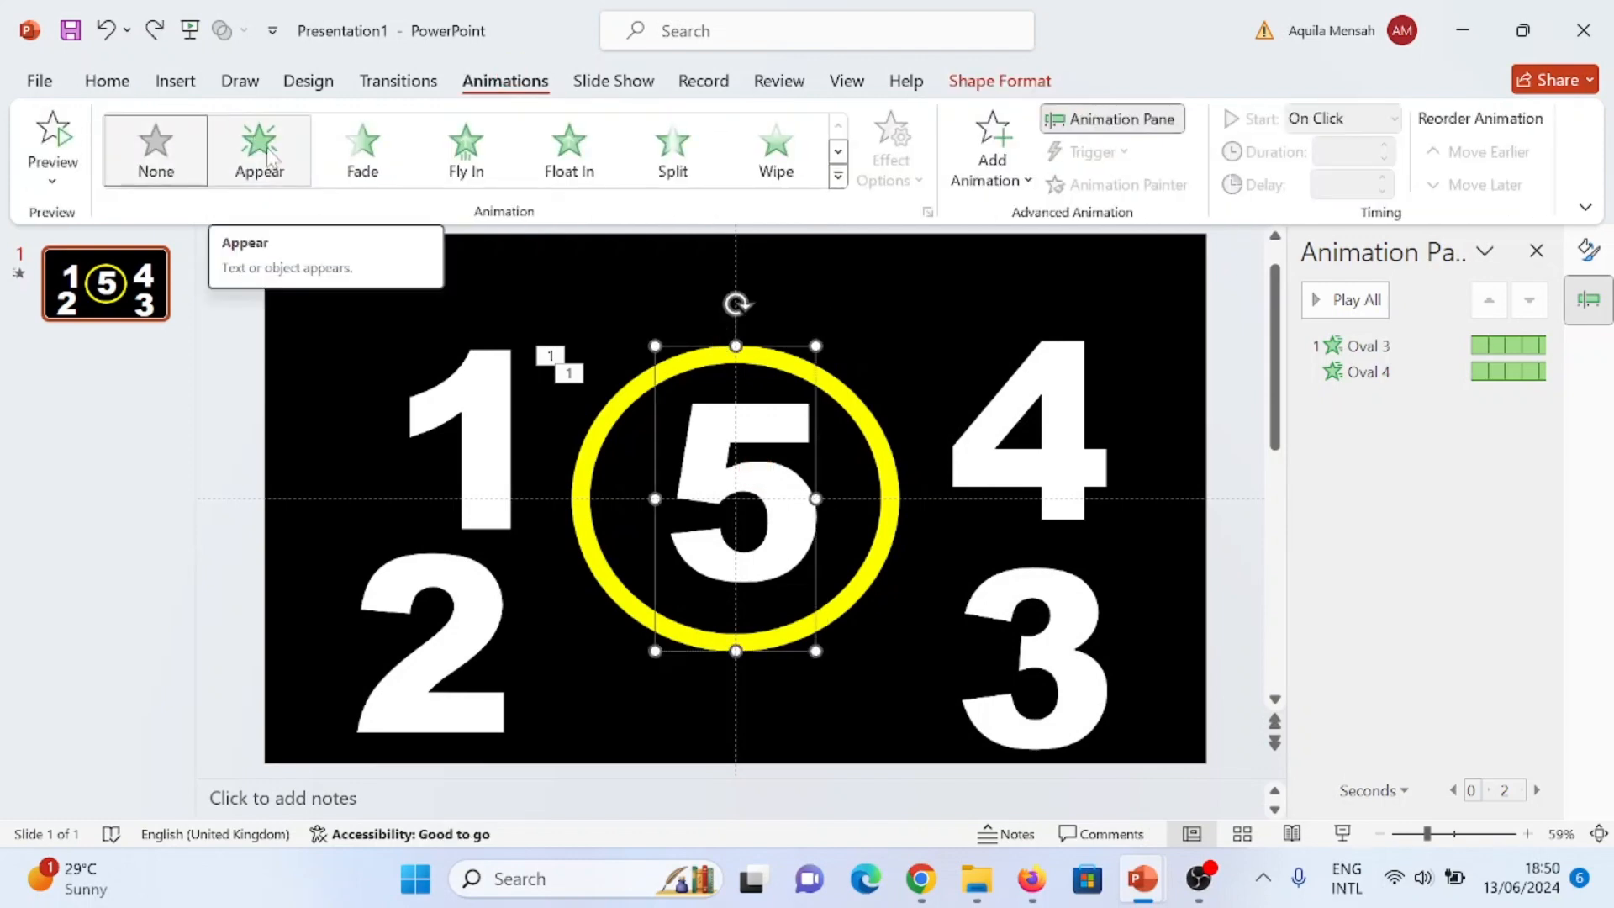
pyautogui.click(268, 156)
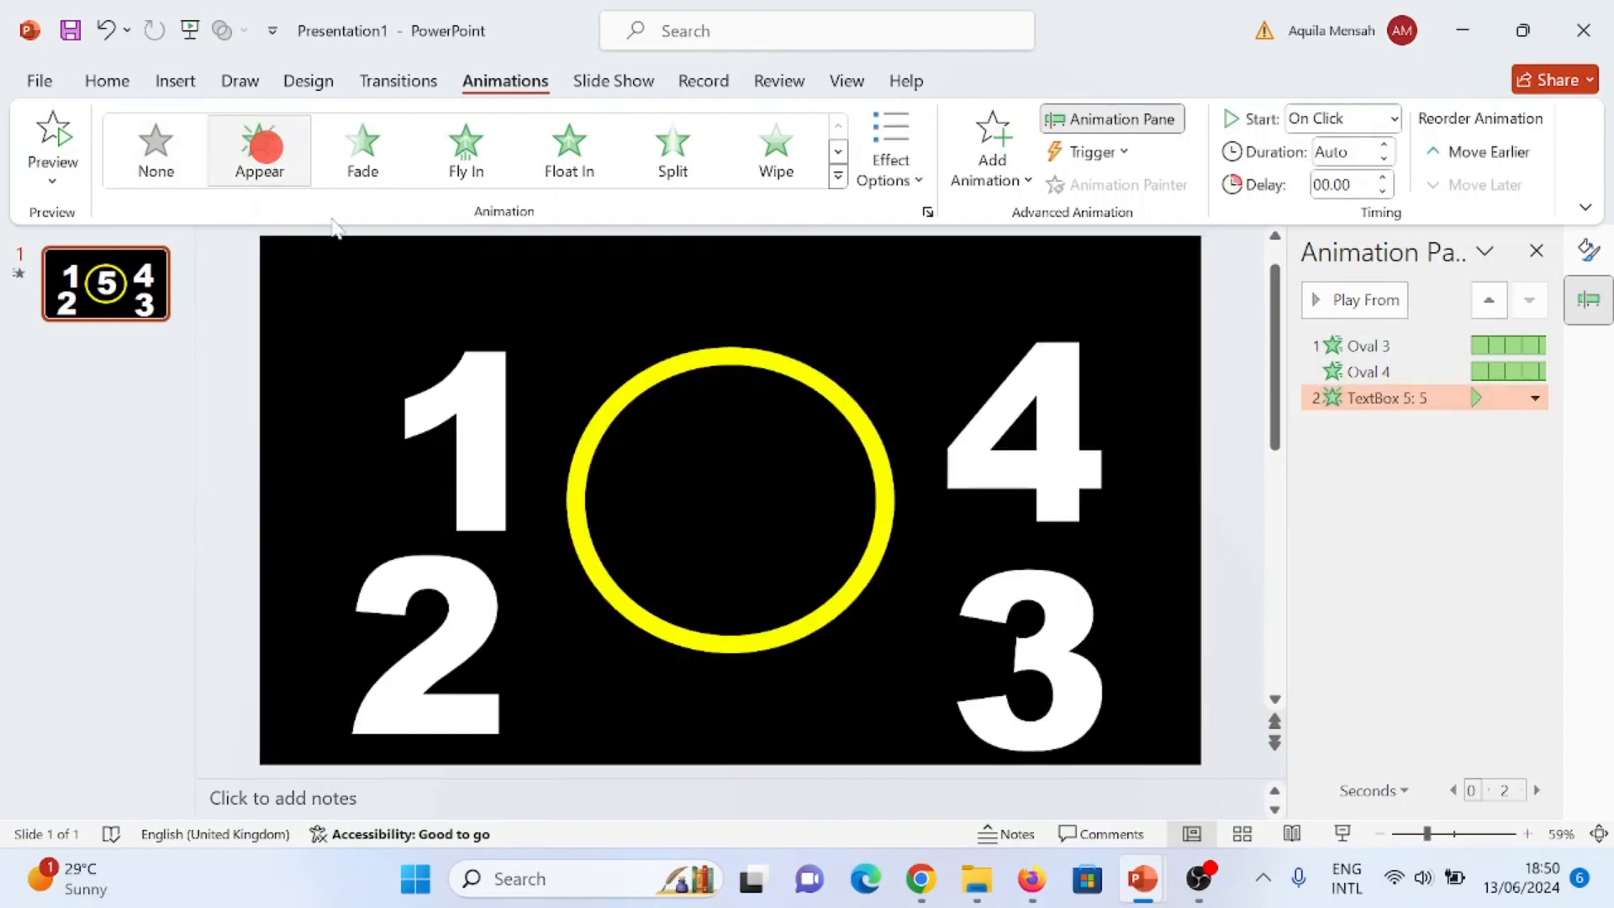
pyautogui.click(1394, 120)
pyautogui.click(1362, 178)
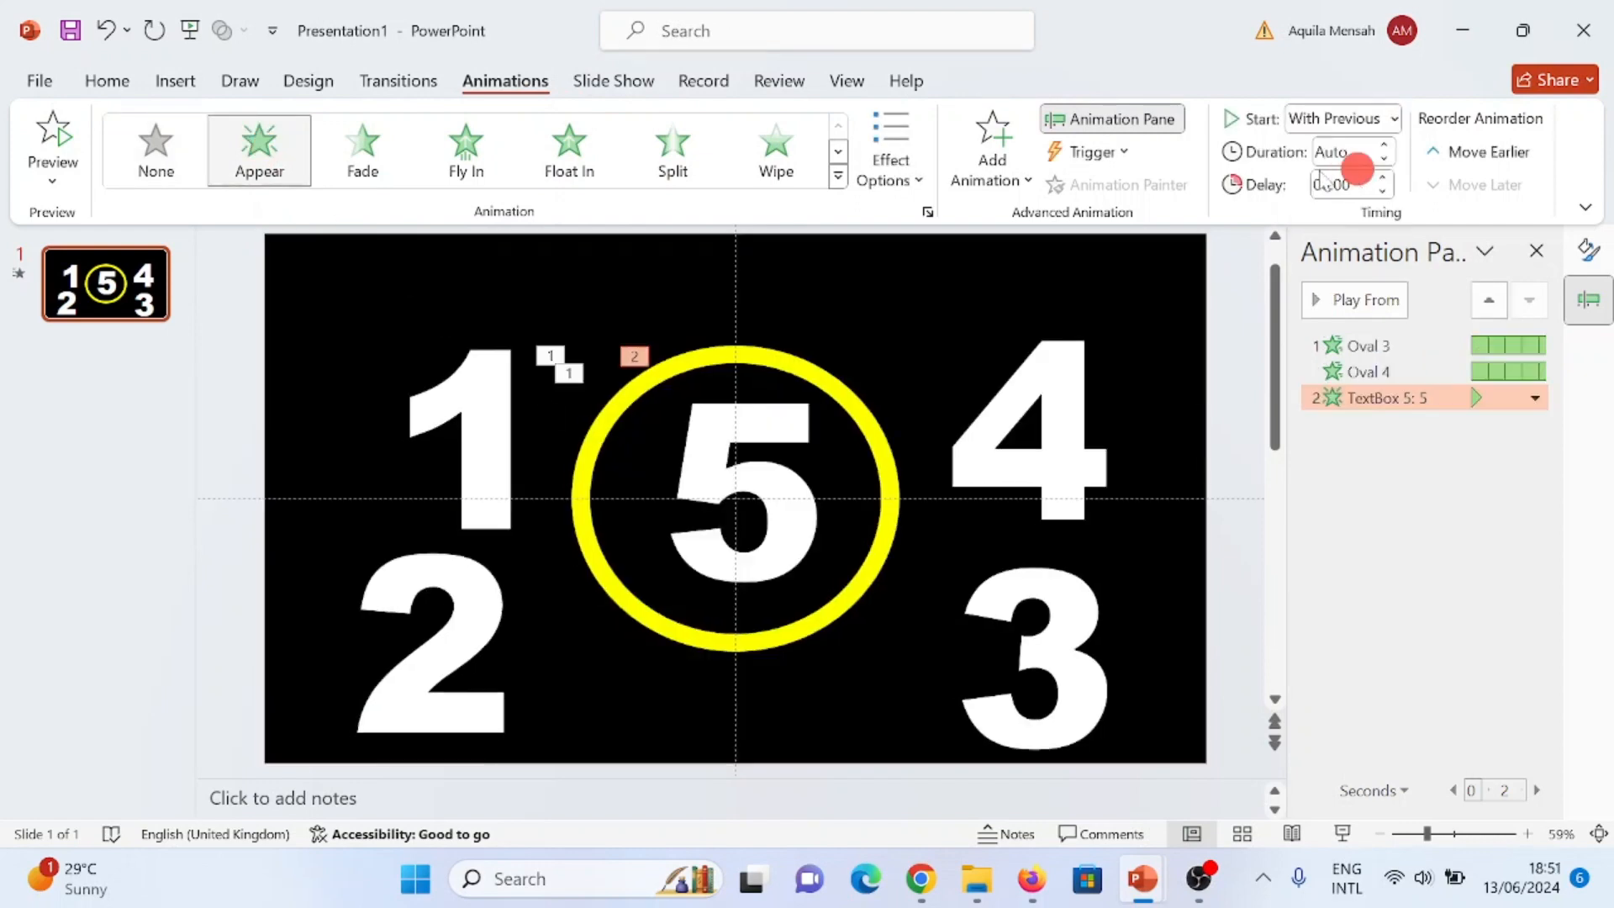
# - Add a Disappear exit animation to the number 5, starting With Previous with a delay of 1 second
pyautogui.click(1025, 180)
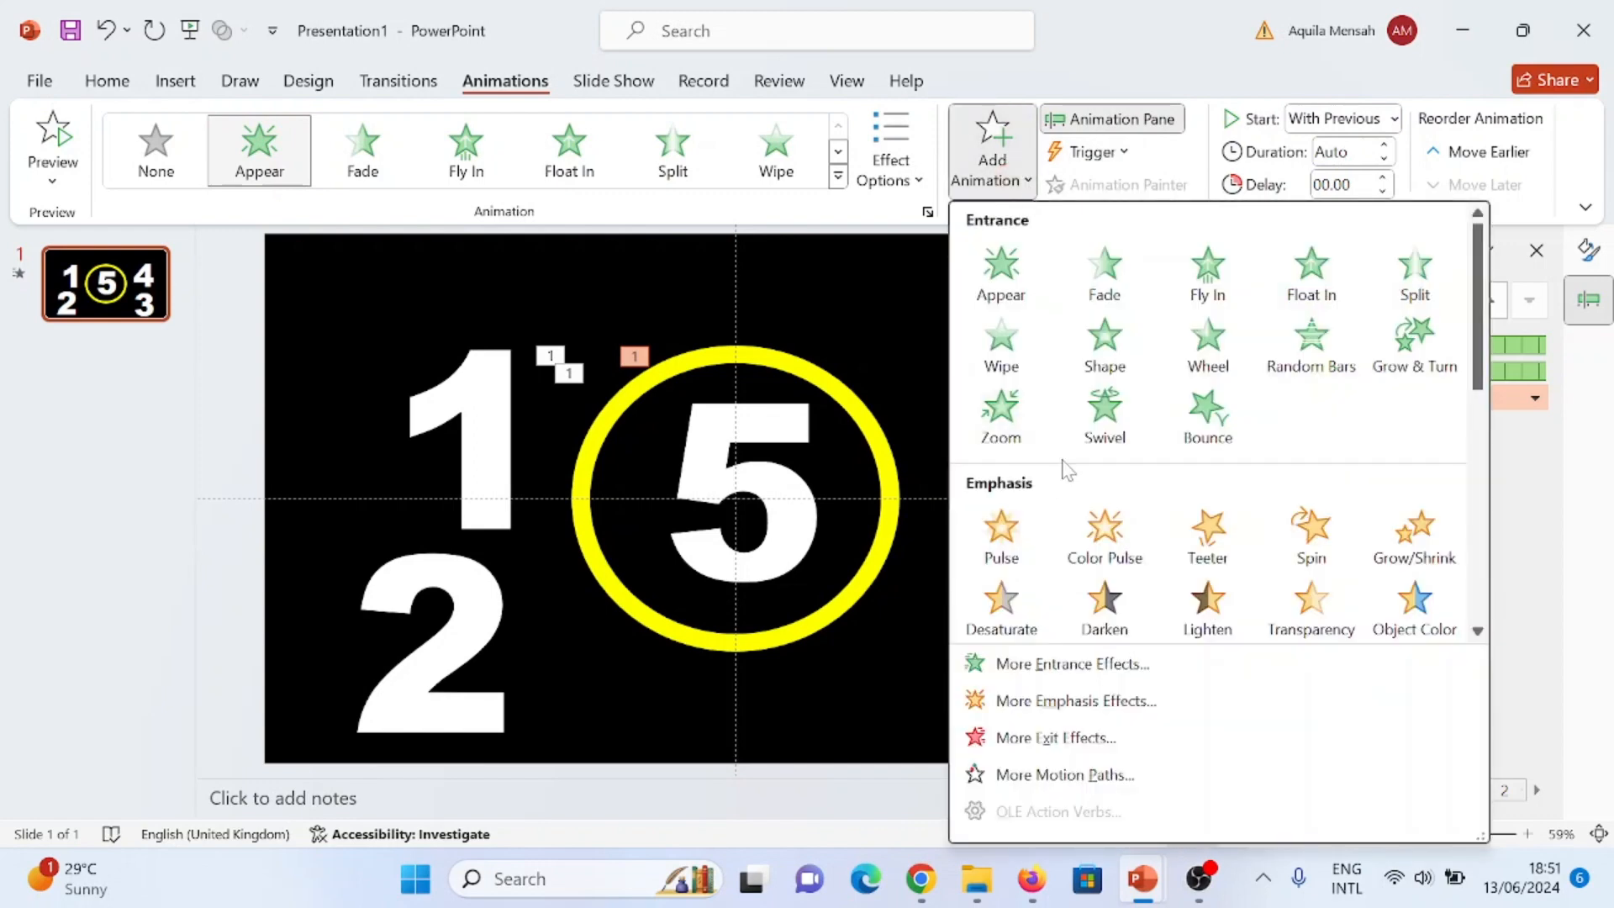
pyautogui.scroll(-5, 1061, 470)
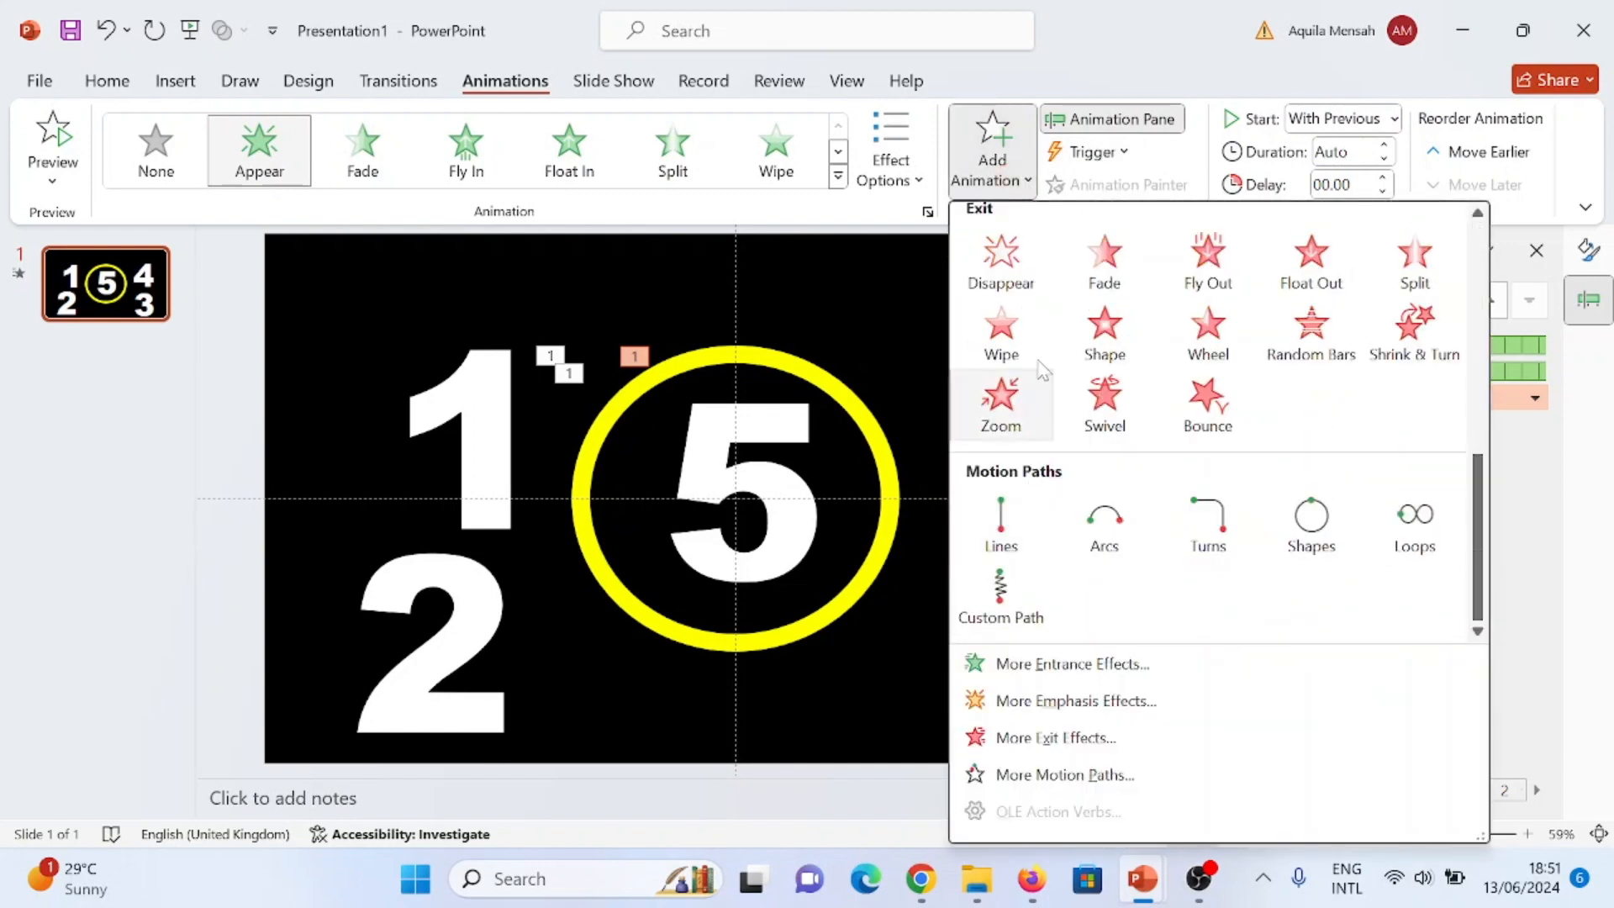
pyautogui.click(1013, 262)
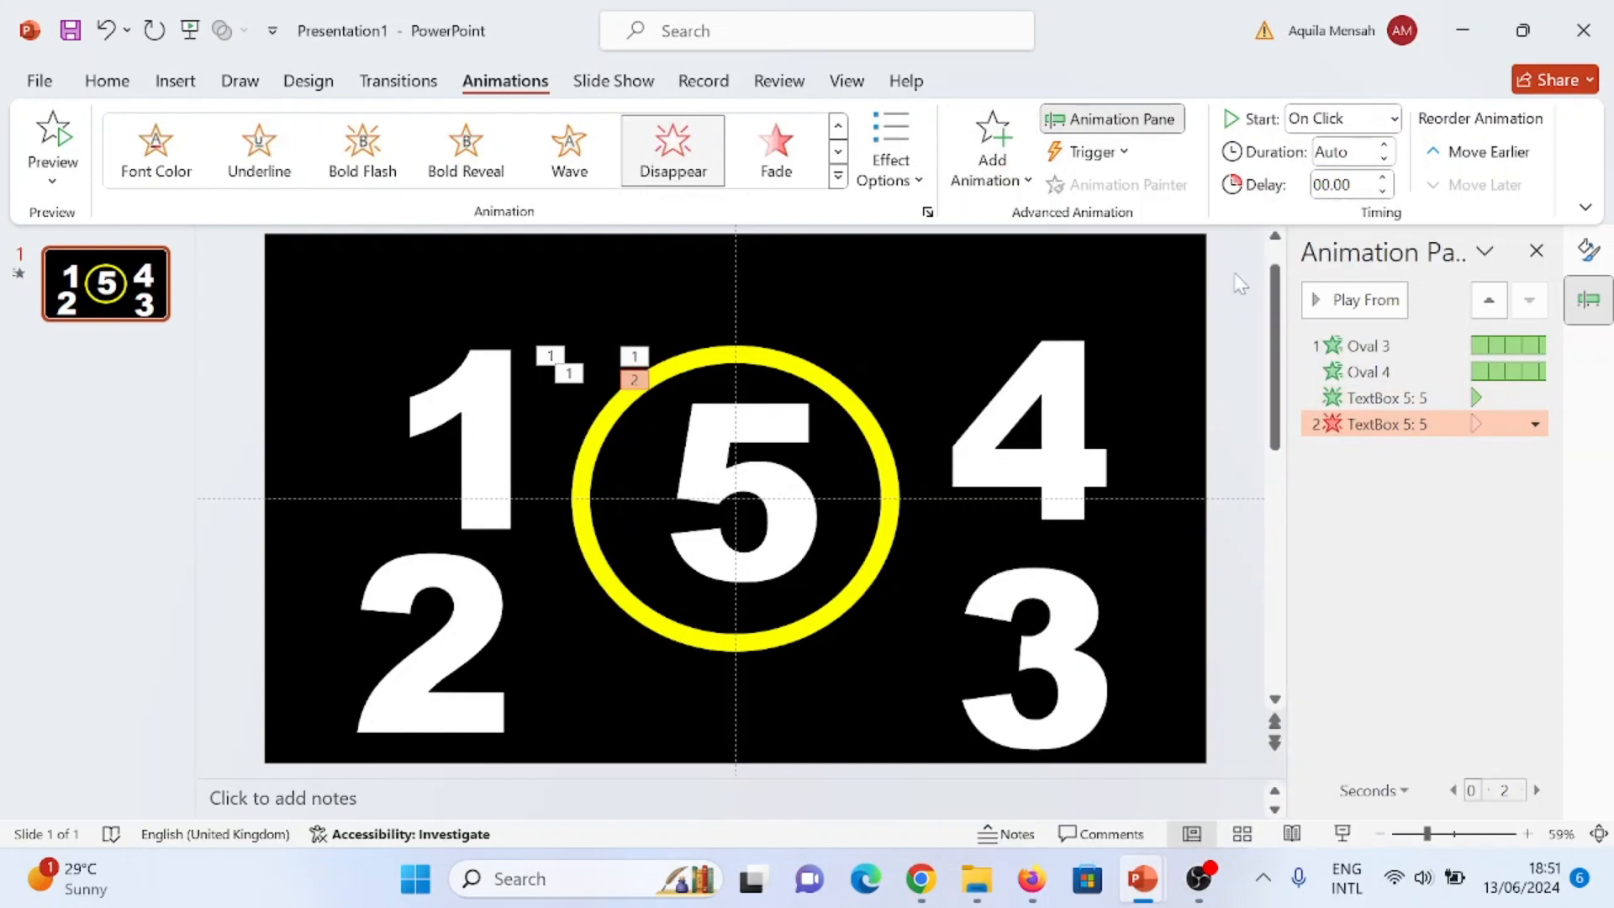
pyautogui.click(1394, 120)
pyautogui.click(1360, 174)
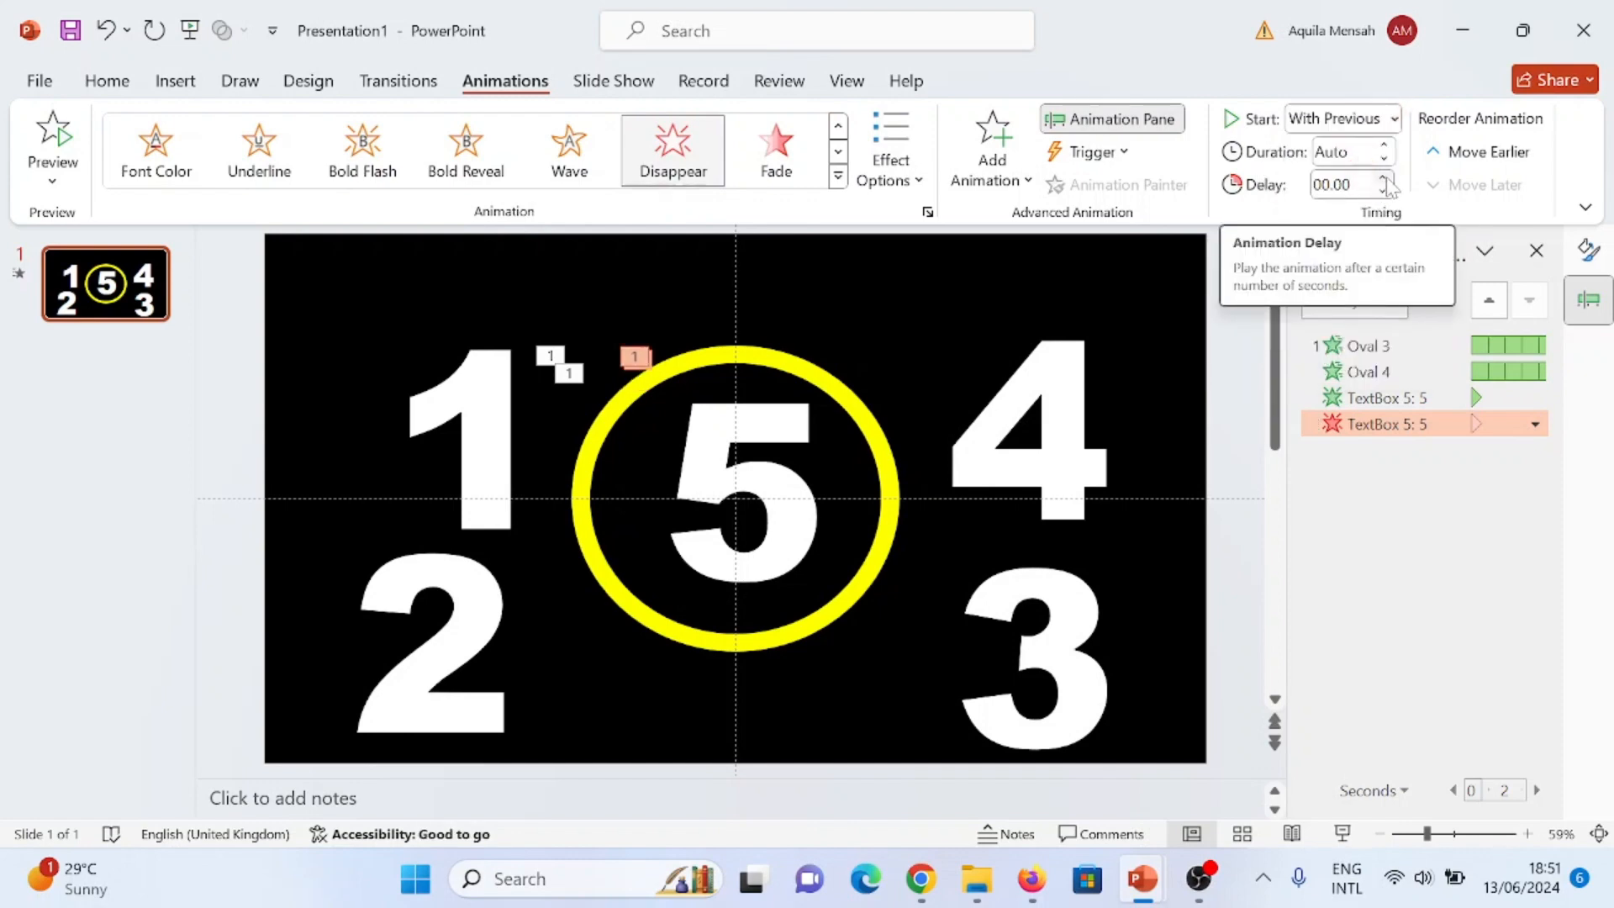
pyautogui.click(1386, 178)
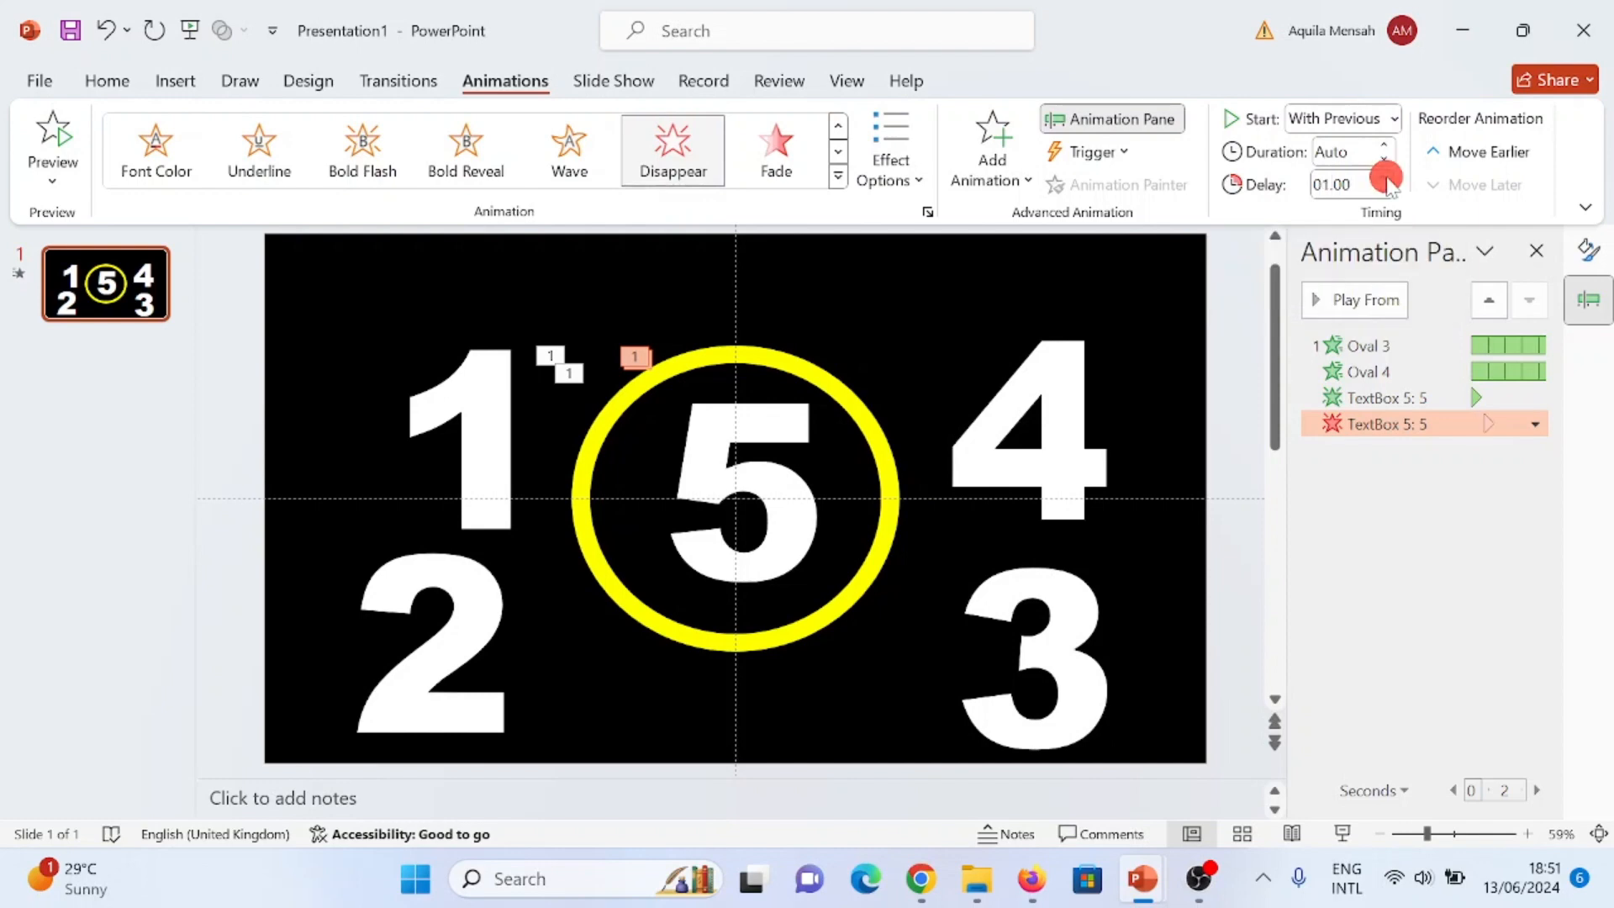
pyautogui.click(1383, 178)
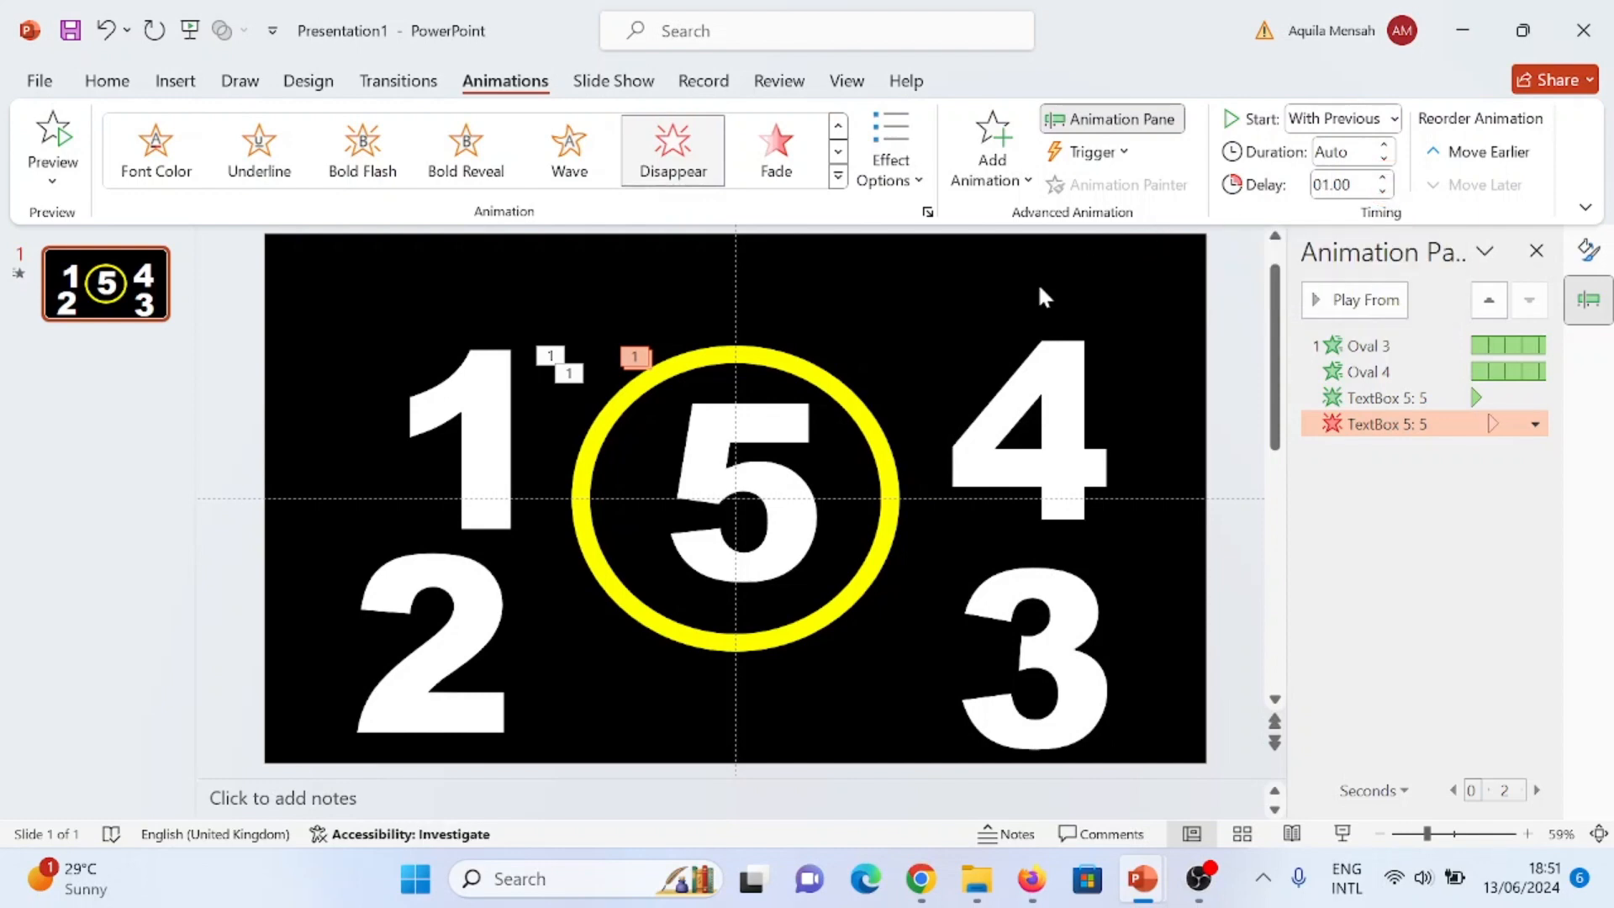
# - Apply the Appear entrance animation to the number 4 and set it to start With Previous
pyautogui.click(1061, 345)
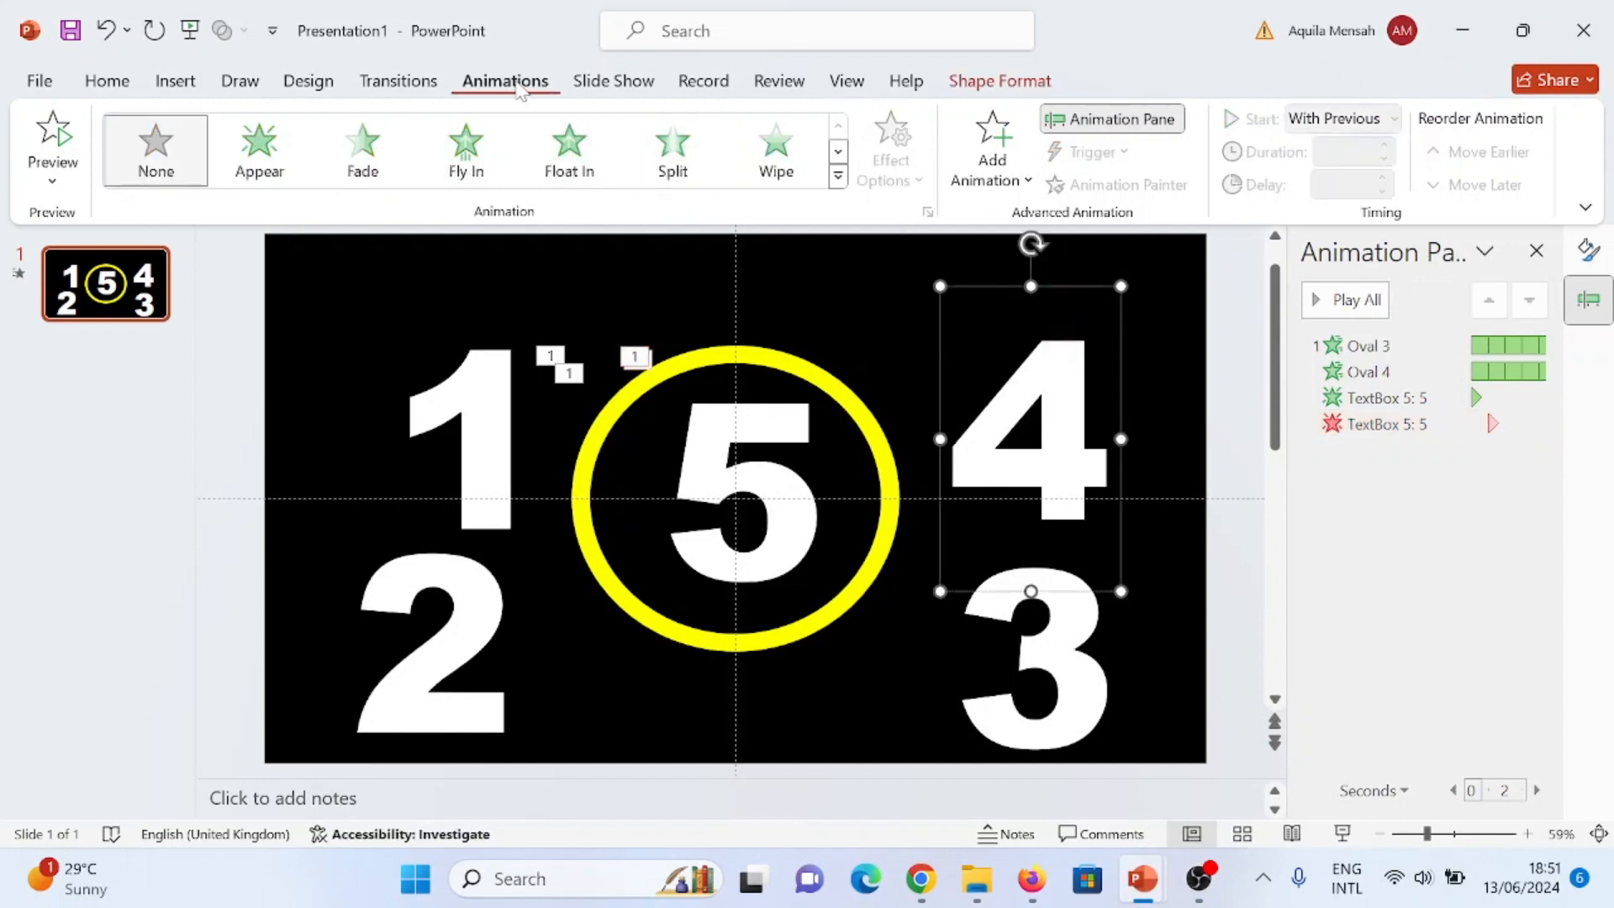
pyautogui.click(259, 149)
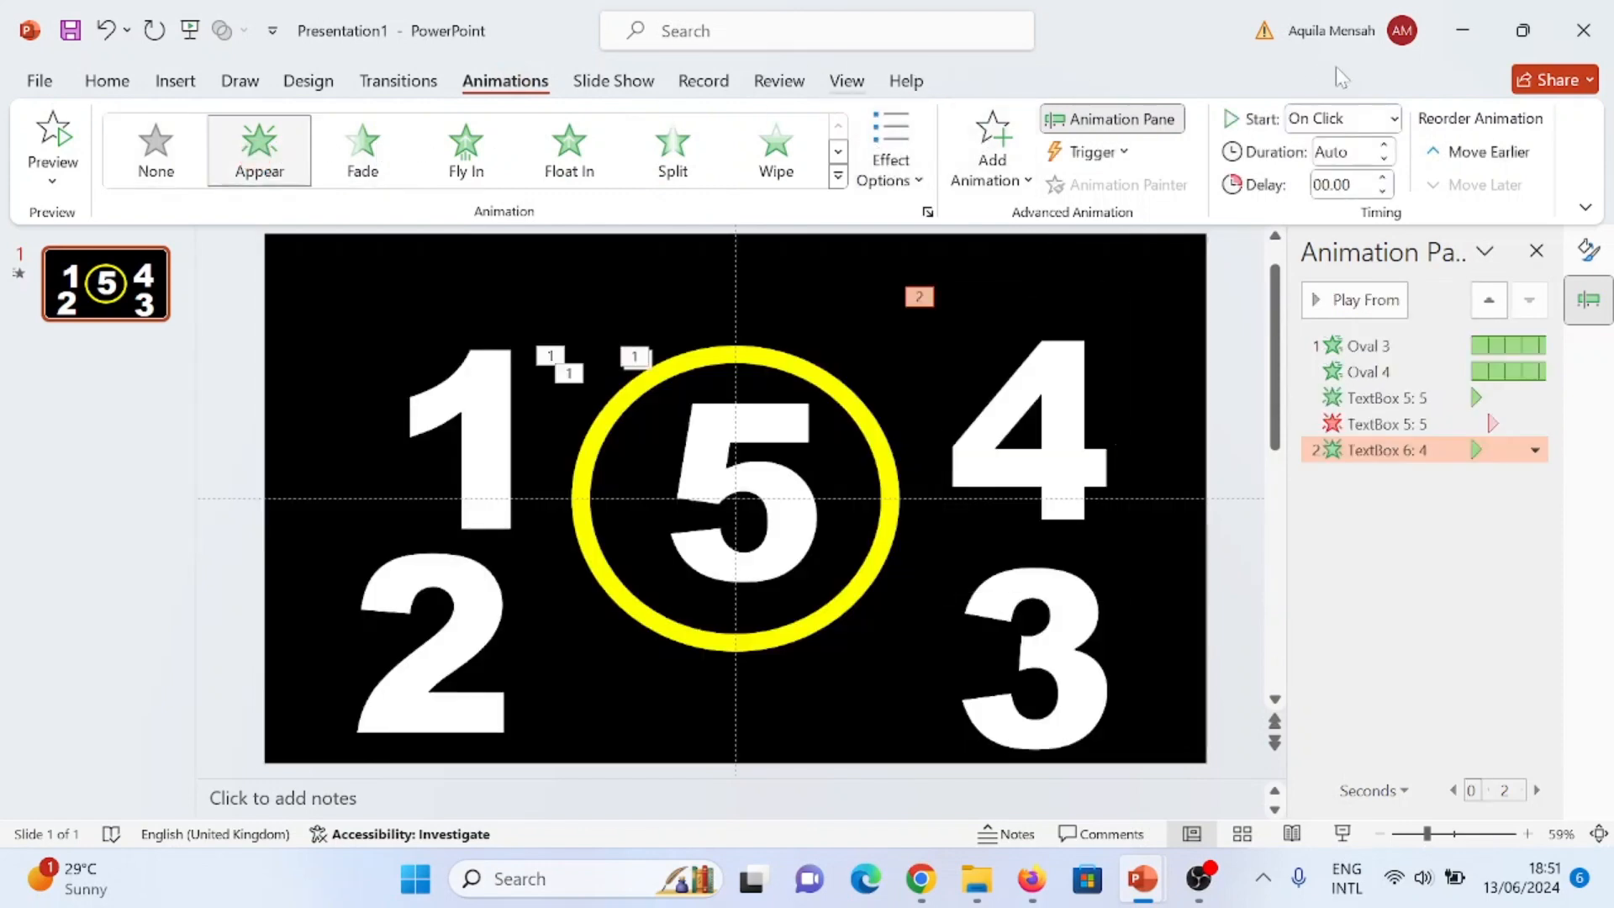
pyautogui.click(1391, 122)
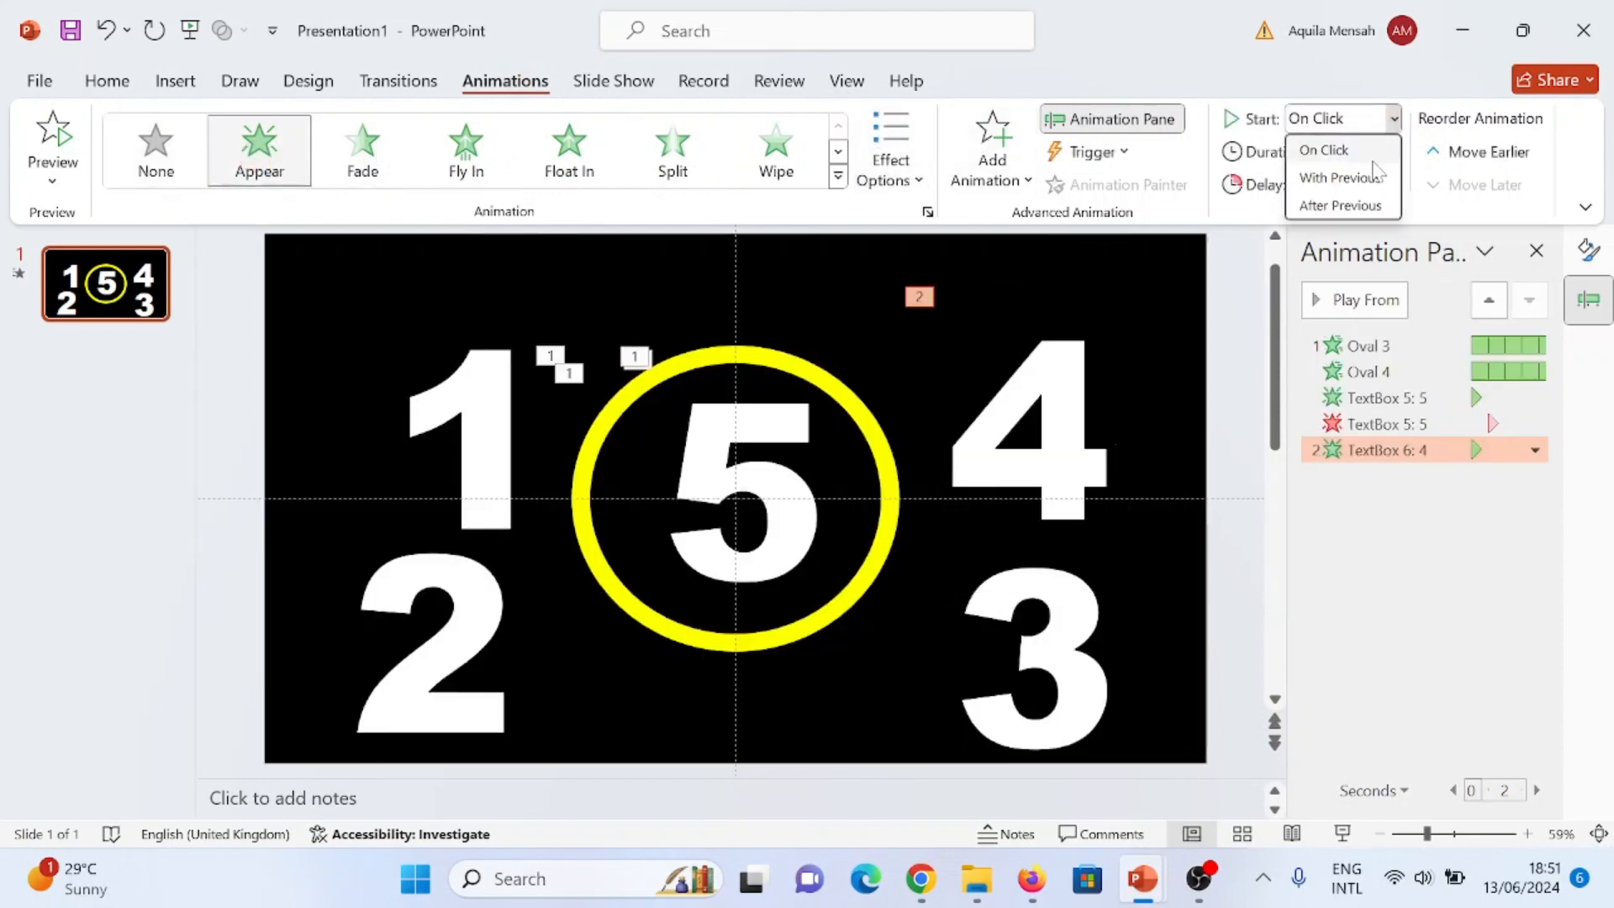
pyautogui.click(1372, 168)
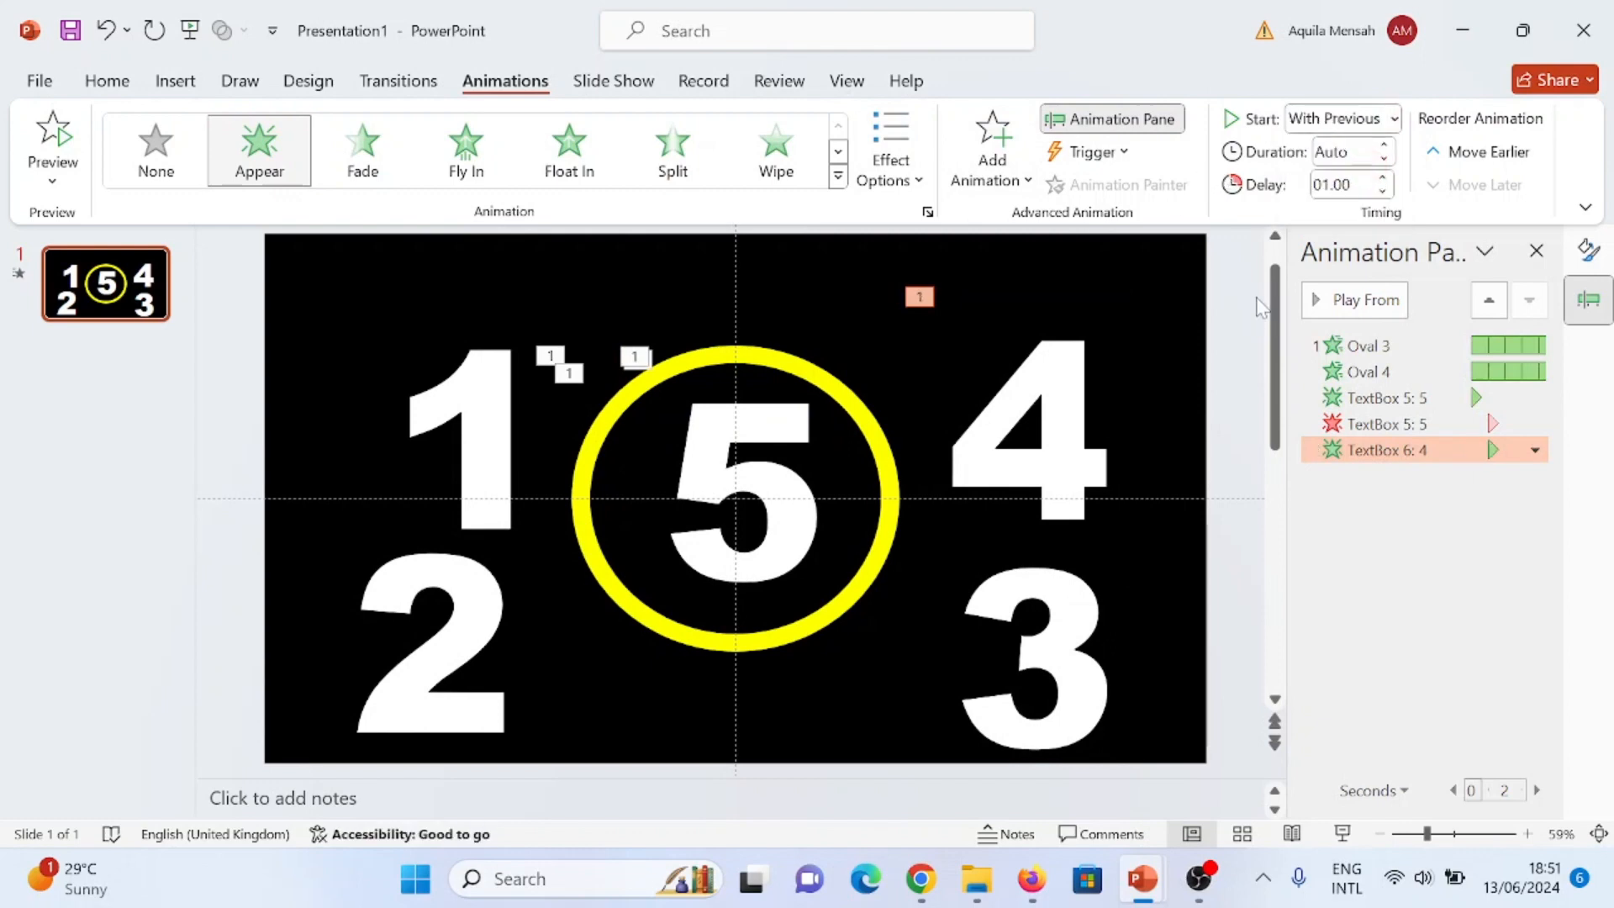
# - Add a Disappear exit animation to the number 4, starting With Previous with a delay of 2 seconds
pyautogui.click(1001, 159)
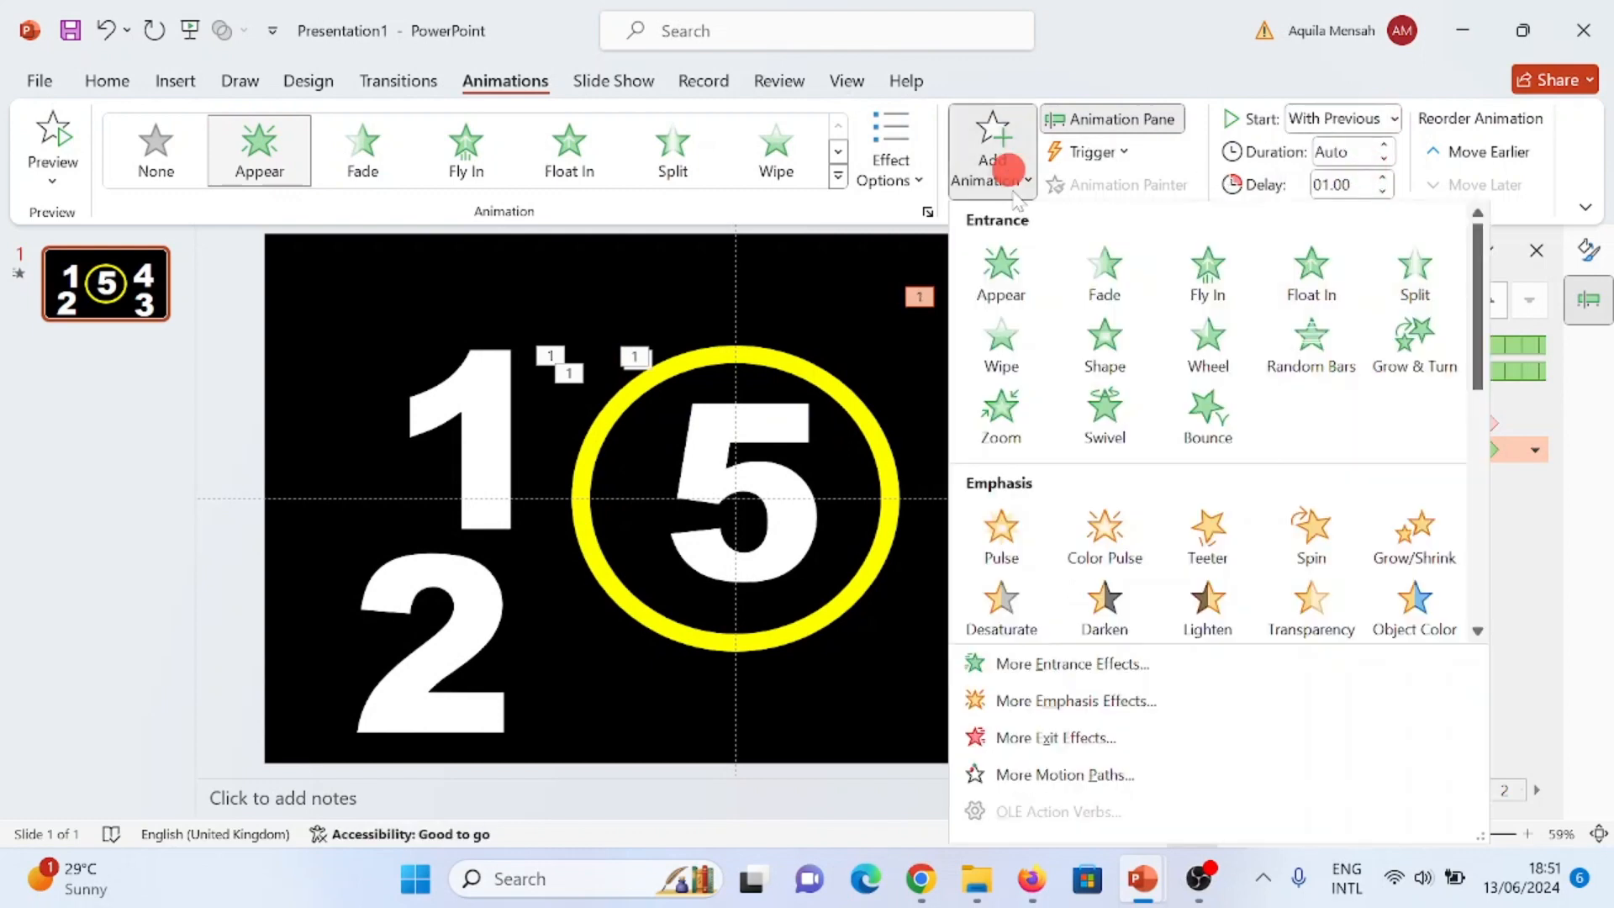
pyautogui.scroll(-5, 1021, 486)
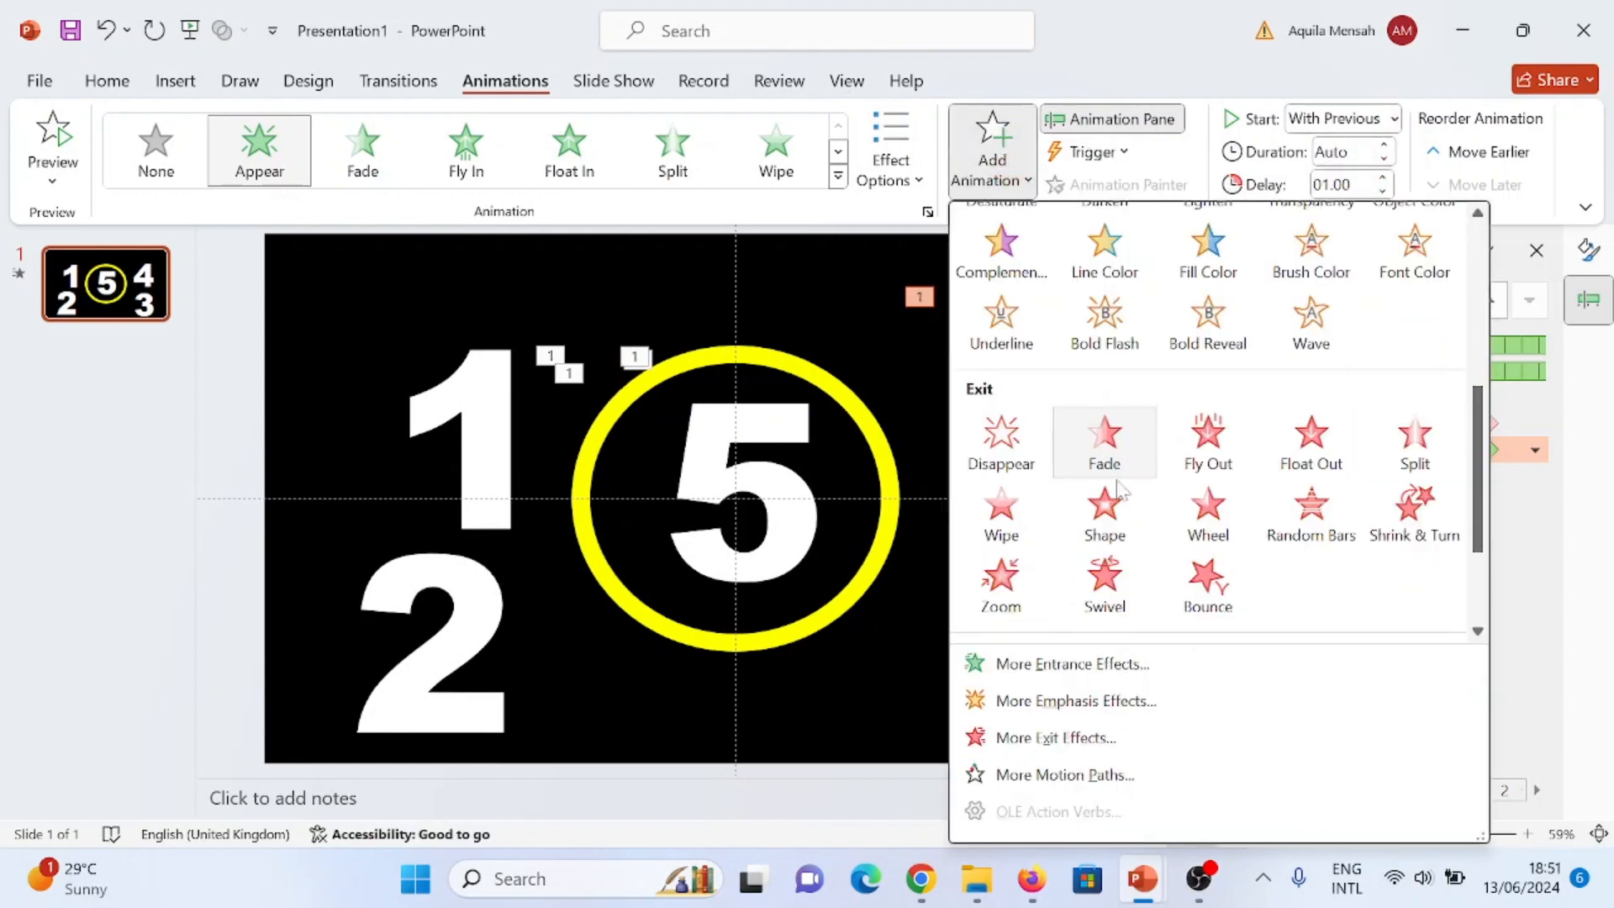
pyautogui.click(1000, 432)
pyautogui.click(1395, 119)
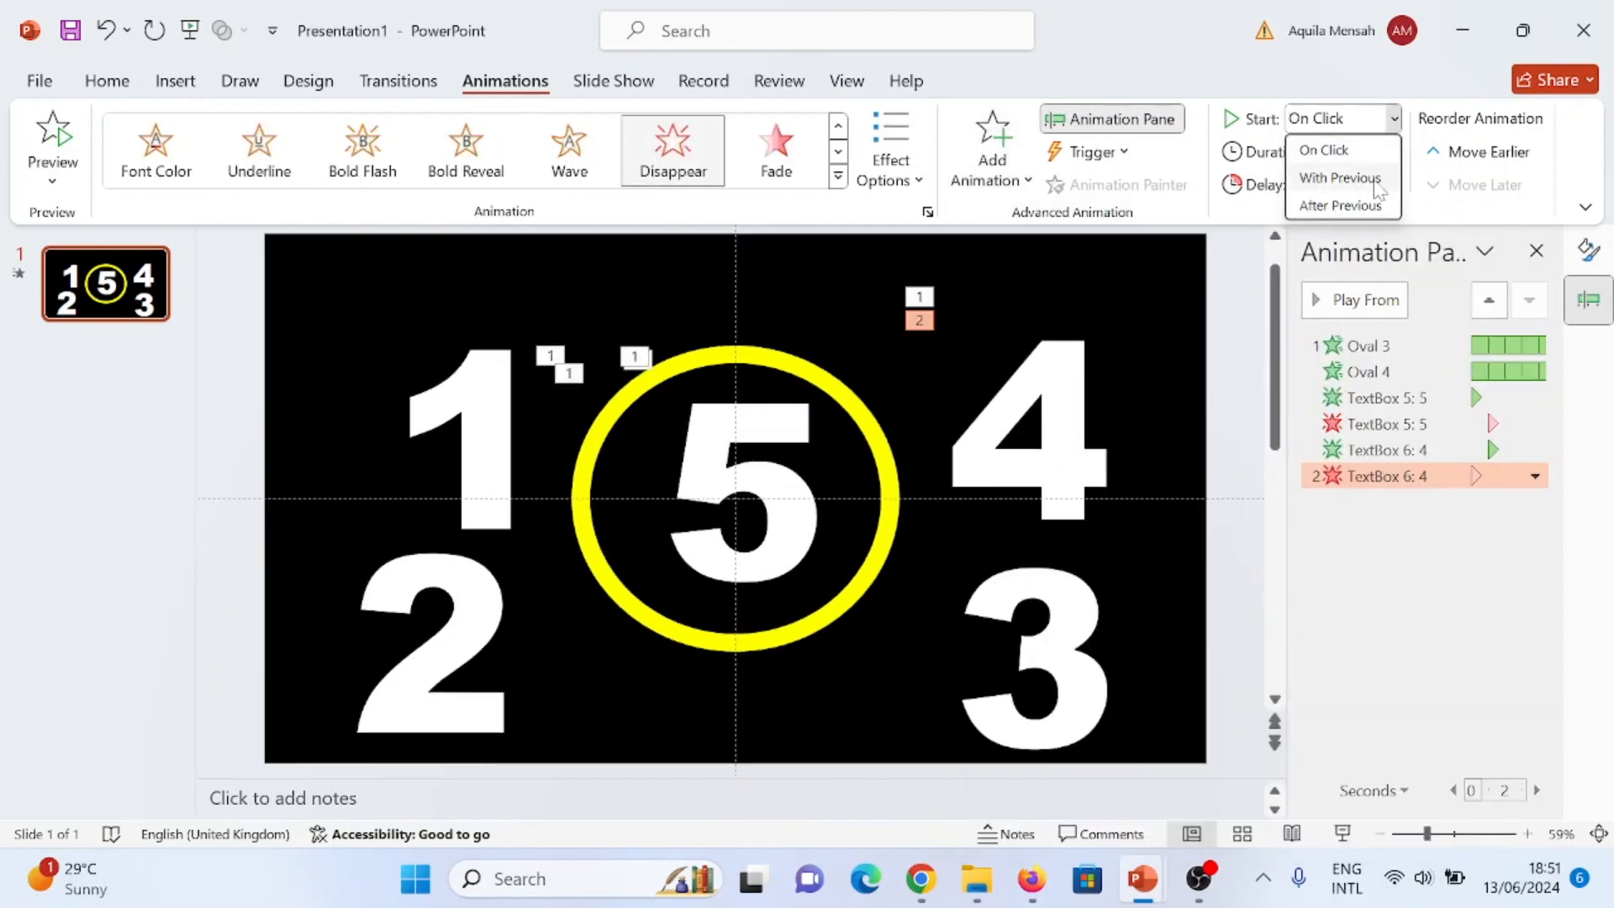
pyautogui.click(1340, 177)
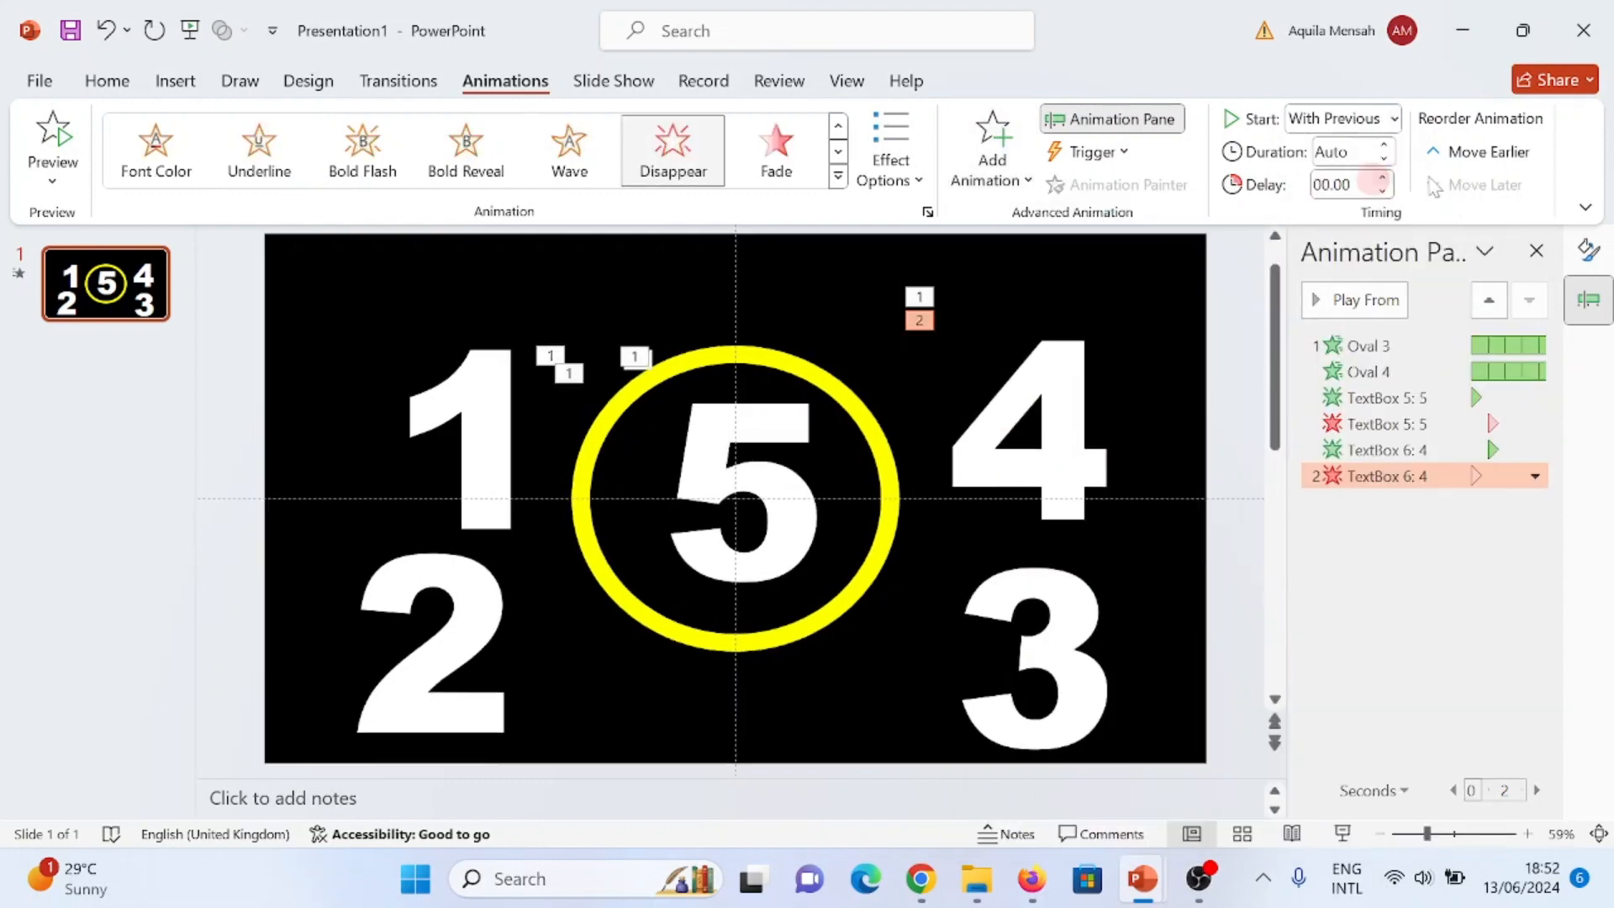
pyautogui.click(1384, 179)
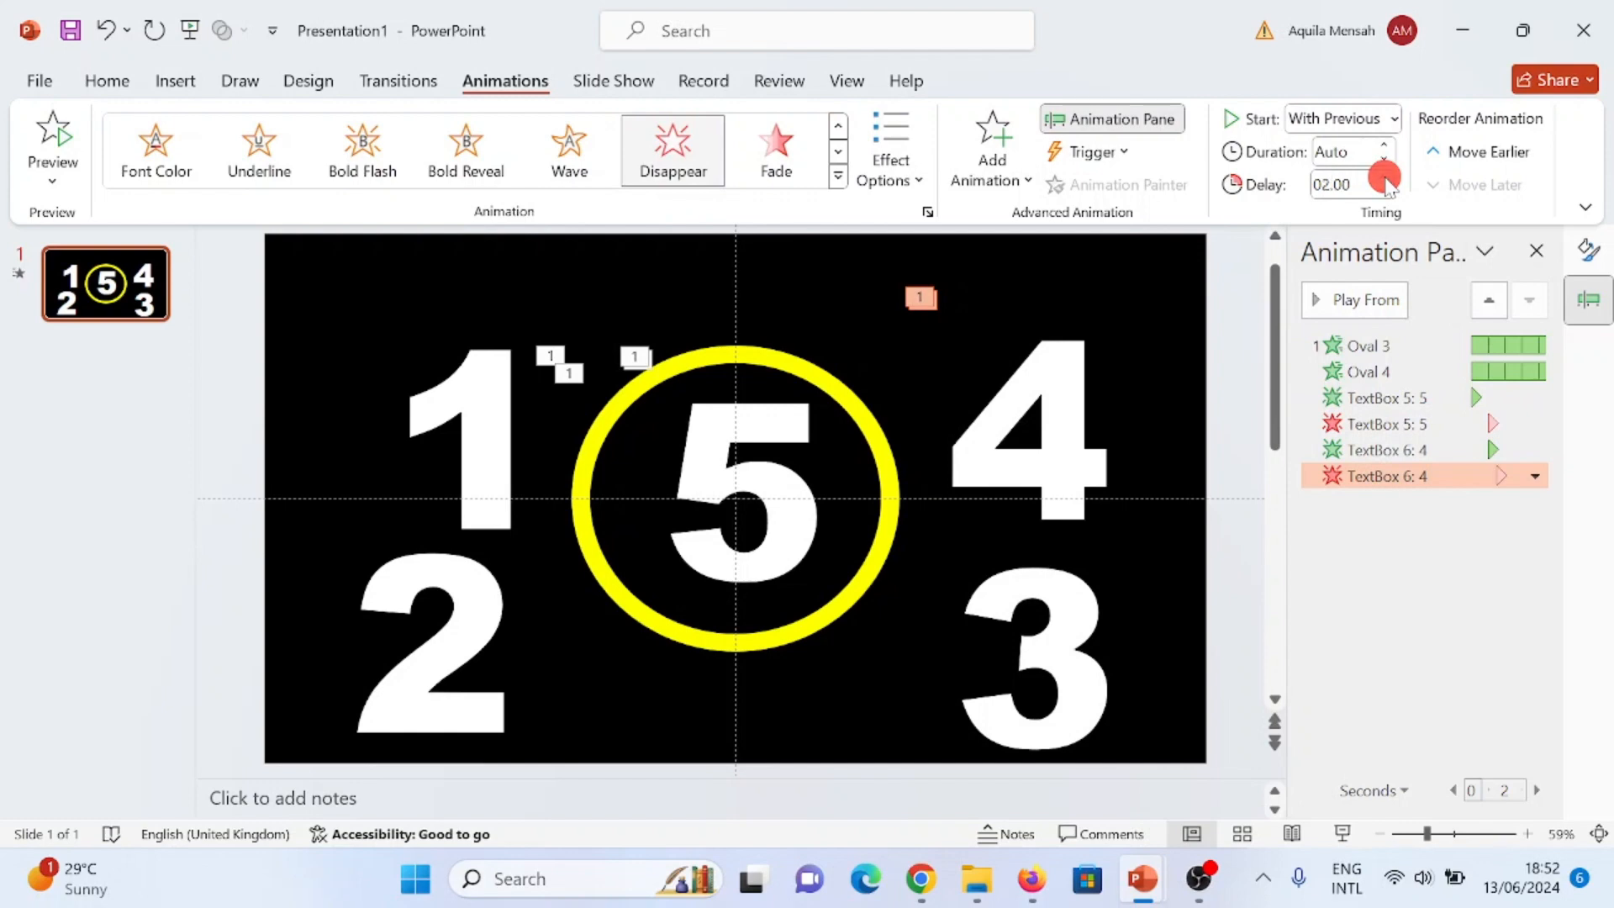
# - Apply the Appear entrance animation to the number 3 and set it to start With Previous
pyautogui.scroll(-2, 992, 341)
pyautogui.click(992, 341)
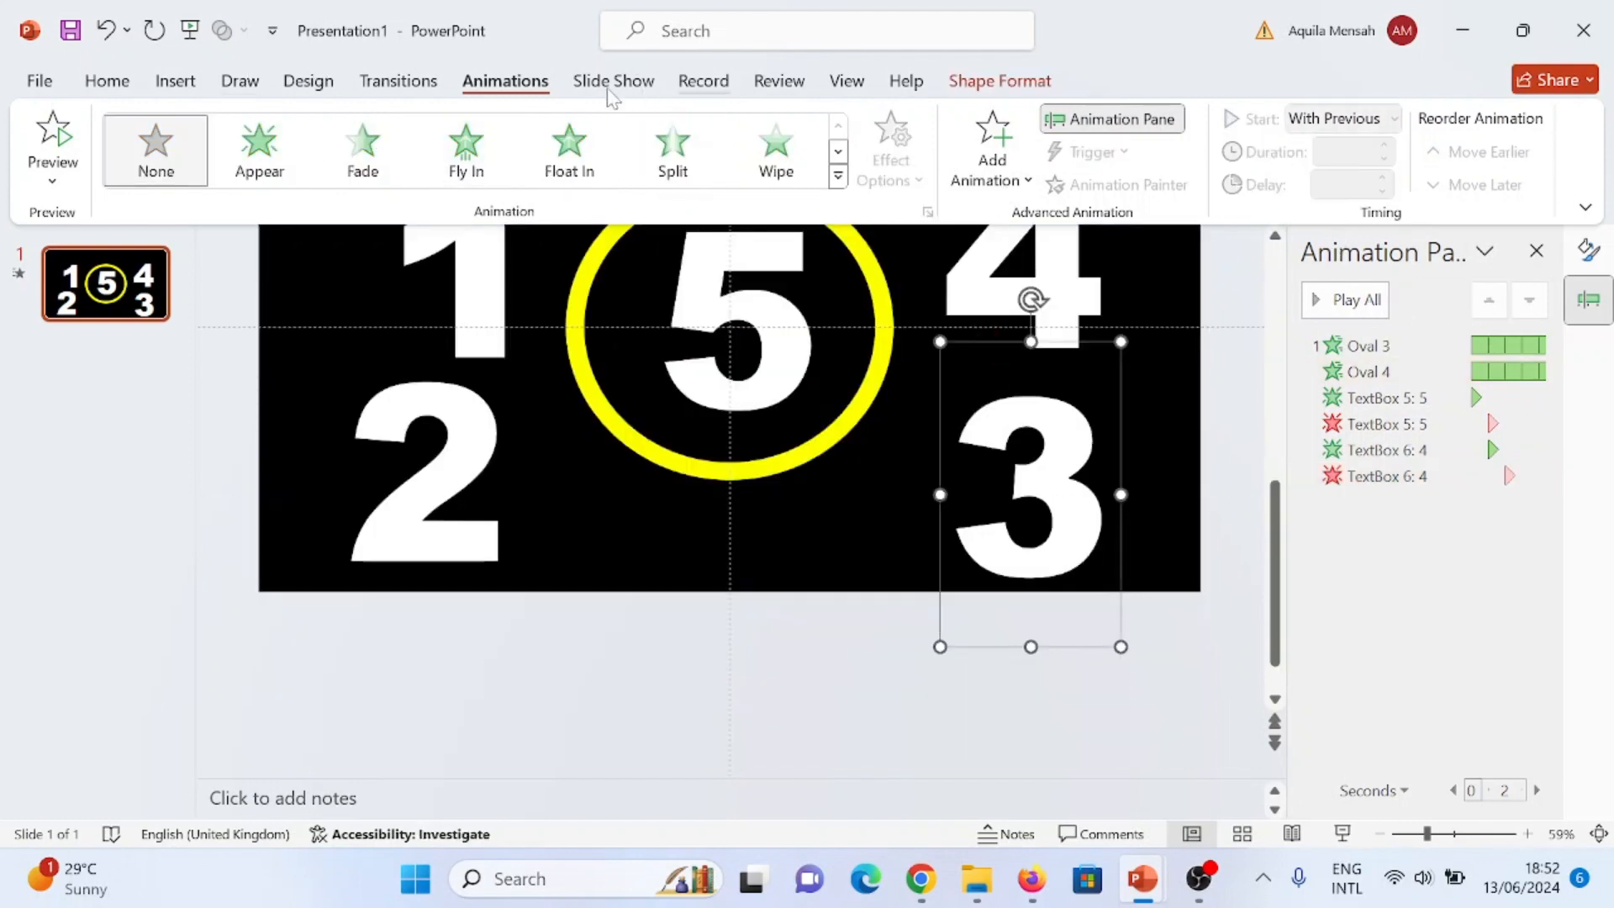
pyautogui.click(252, 156)
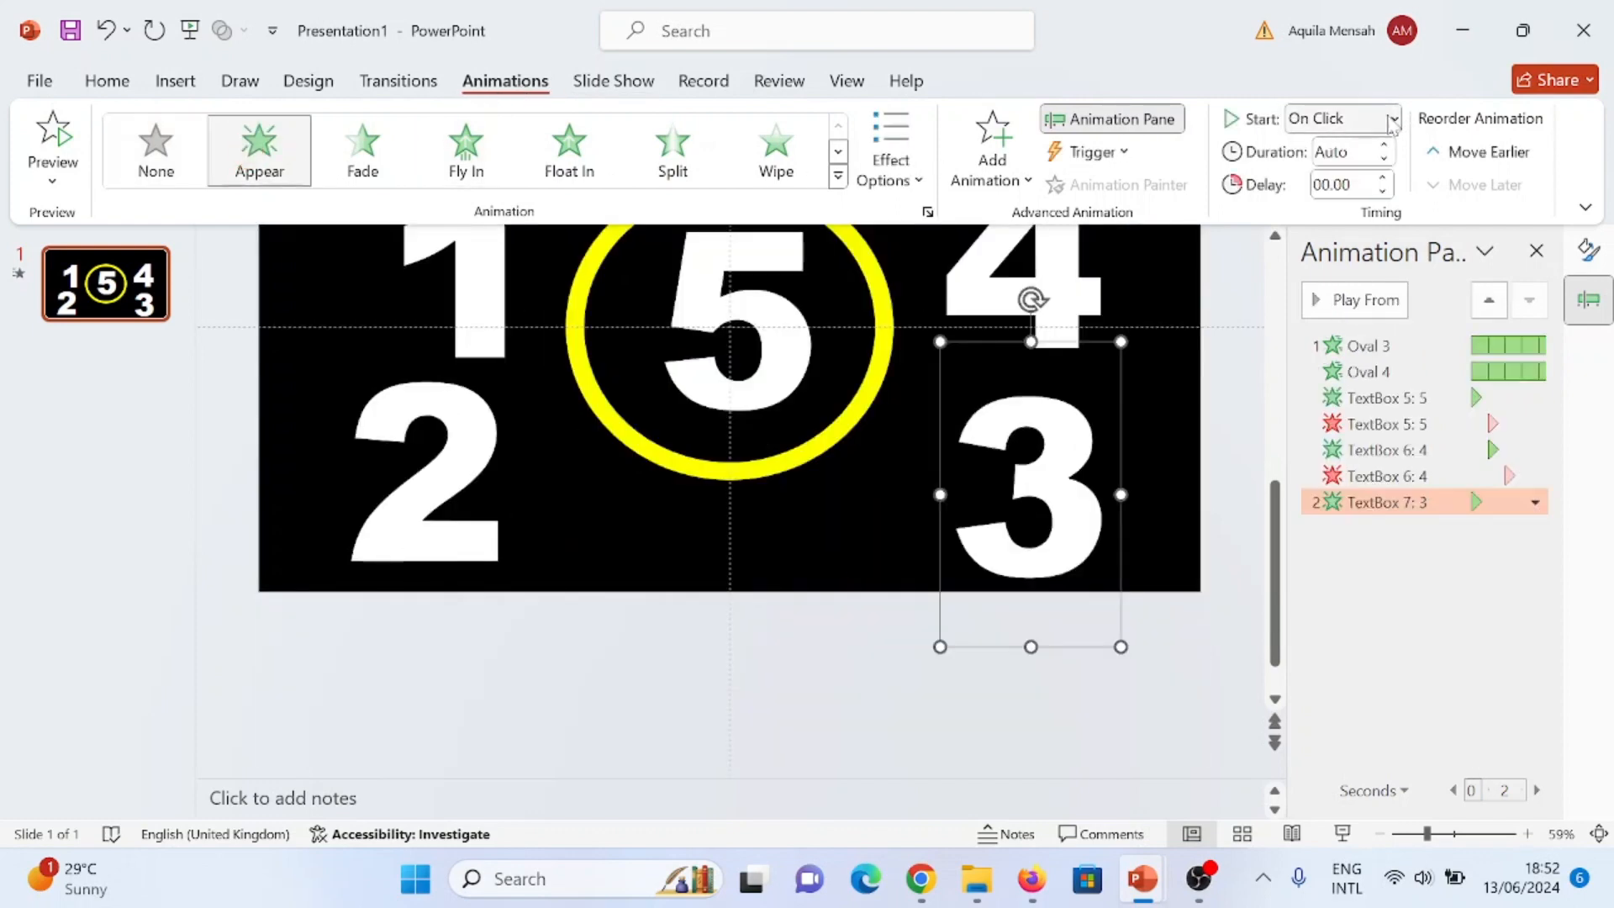
pyautogui.click(1392, 119)
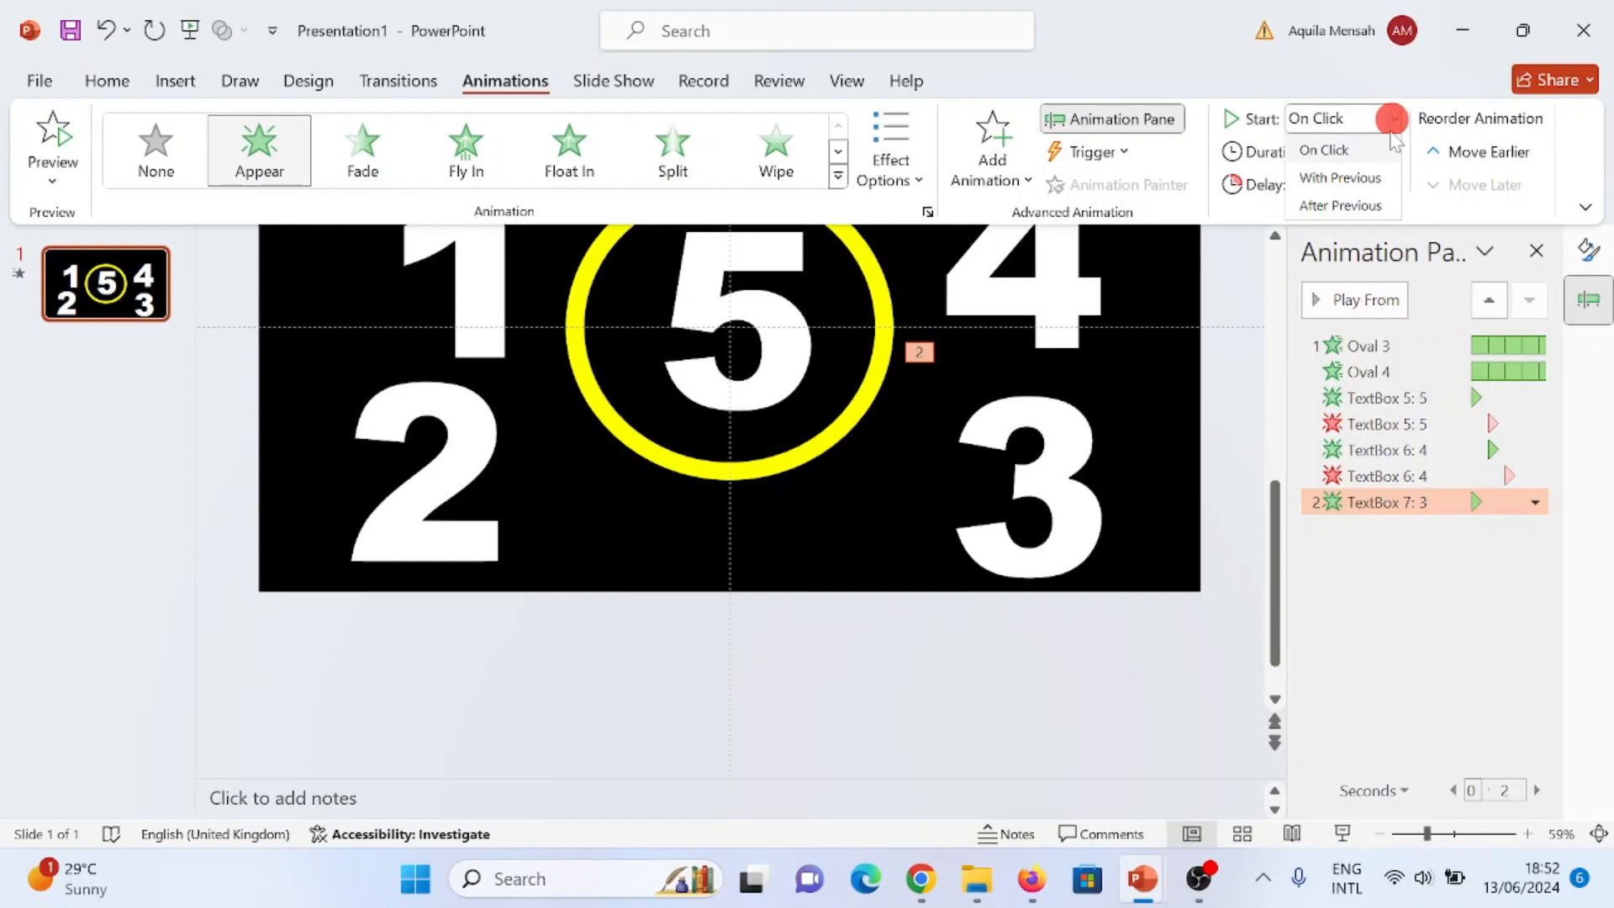
pyautogui.click(1362, 173)
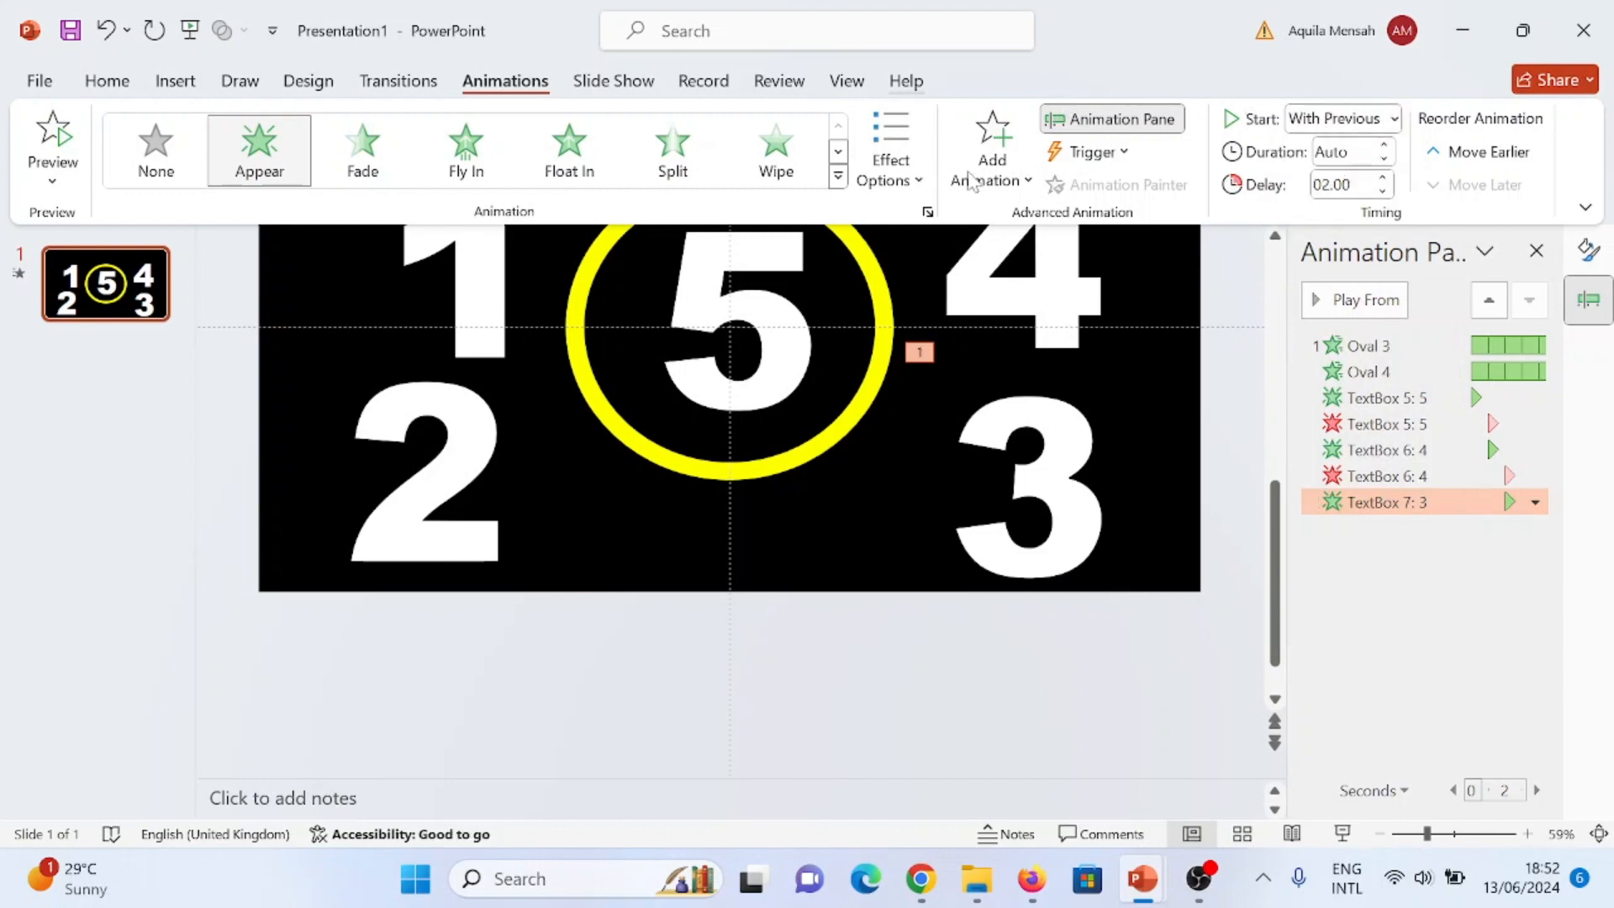
# - Add a Disappear exit animation to the number 3, starting With Previous with a delay of 3 seconds
pyautogui.click(1005, 156)
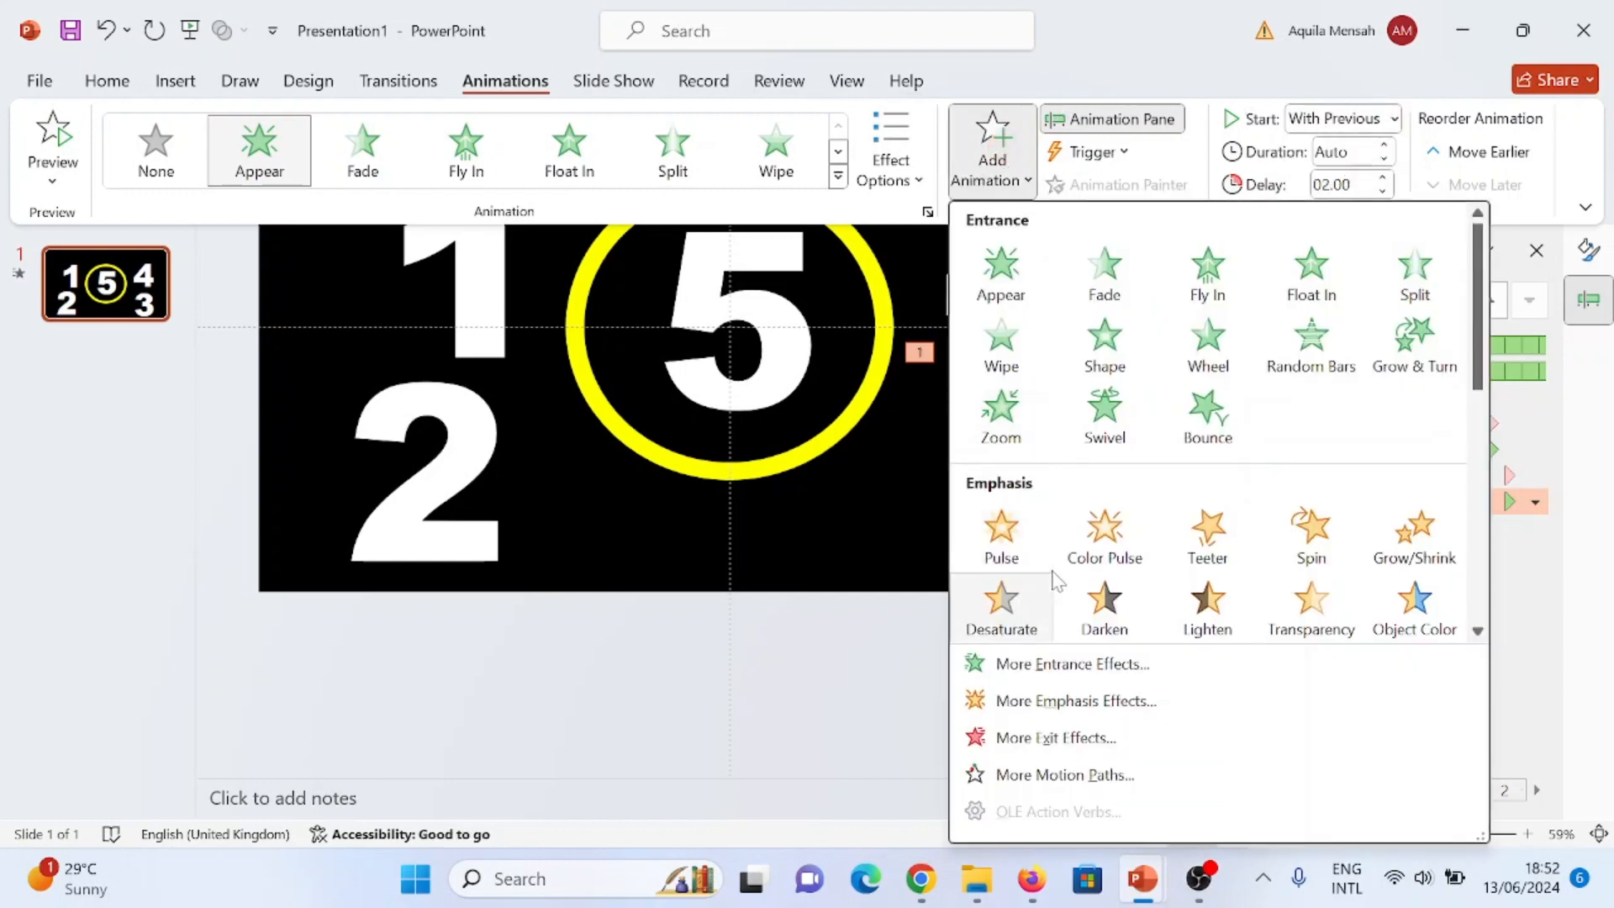
pyautogui.scroll(-5, 1053, 578)
pyautogui.click(1002, 447)
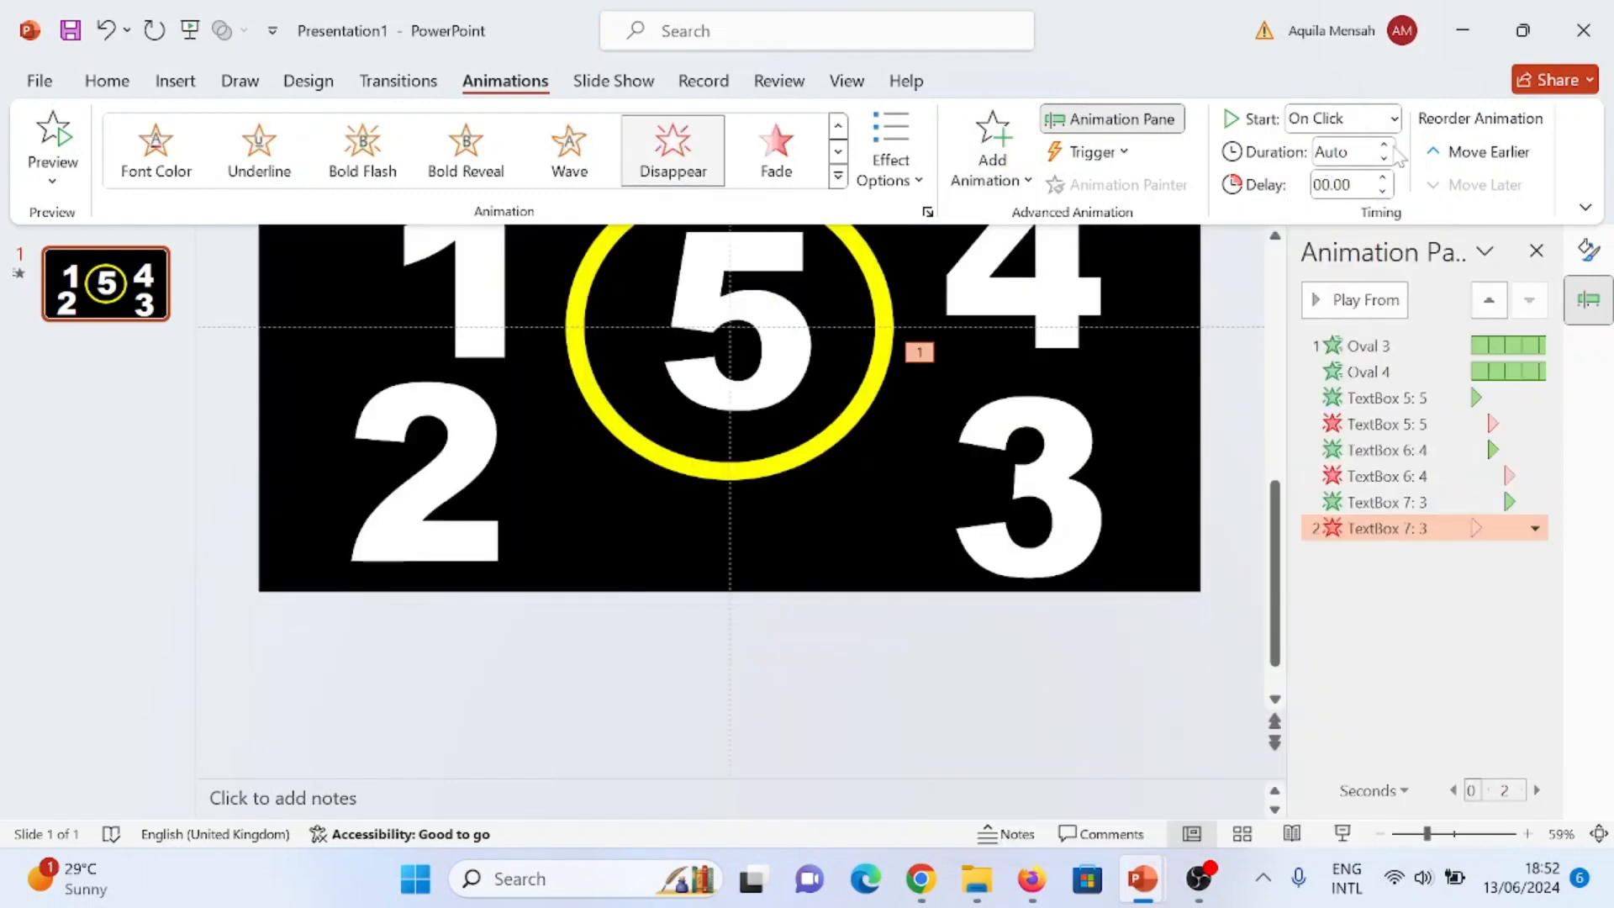
pyautogui.click(1392, 120)
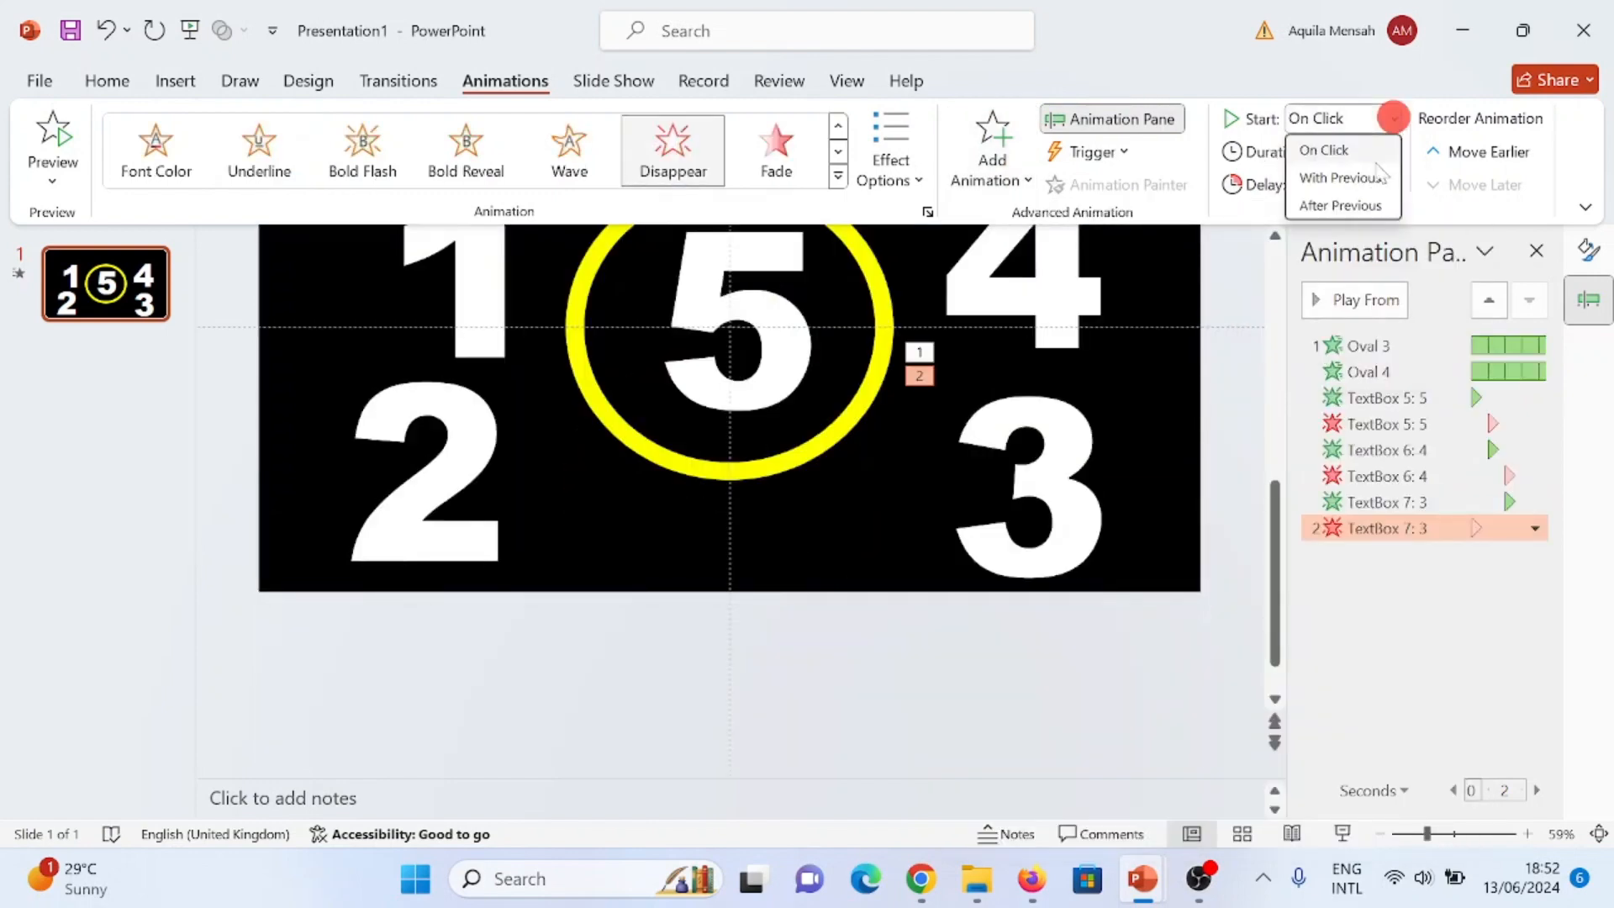
pyautogui.click(1352, 179)
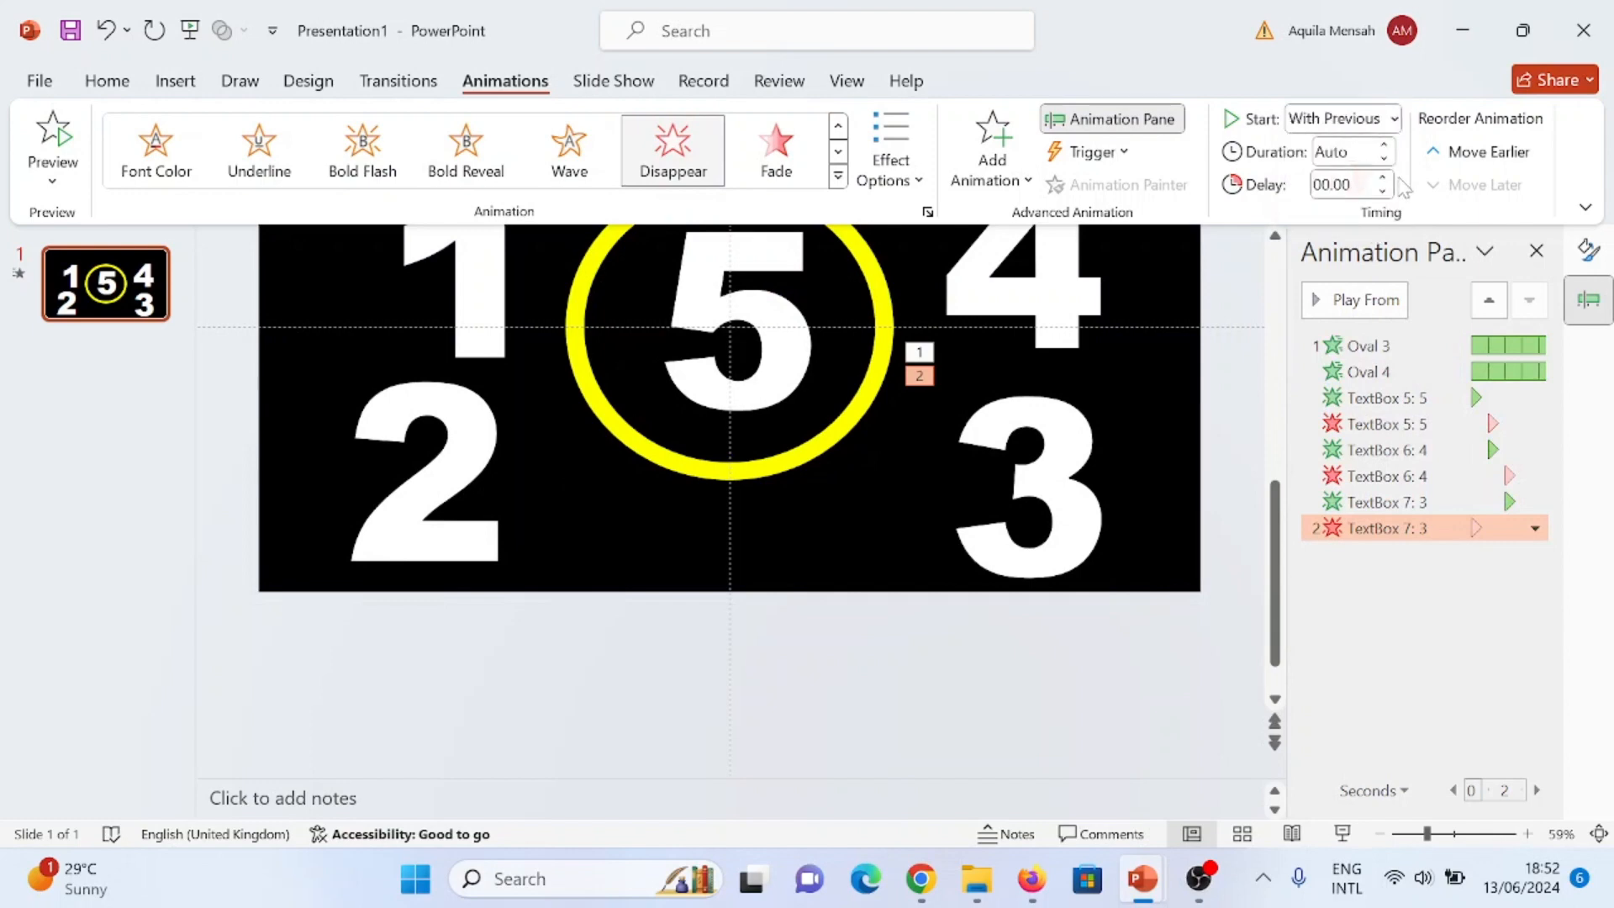
pyautogui.click(1384, 174)
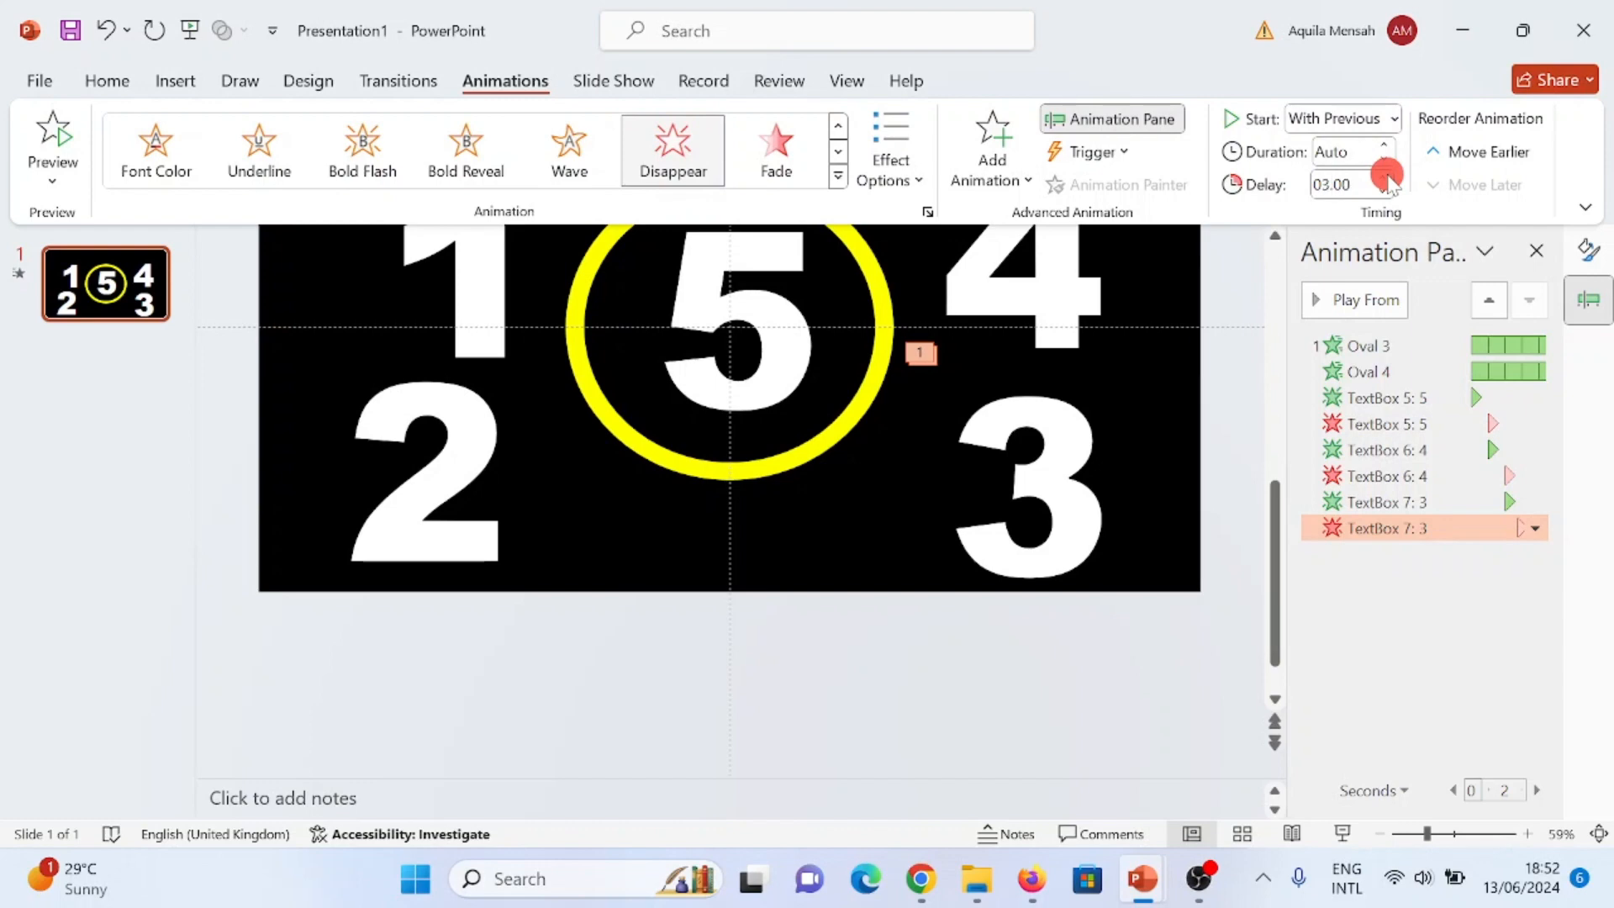
# - Apply the Appear entrance animation to the number 2 and set it to start With Previous
pyautogui.click(408, 328)
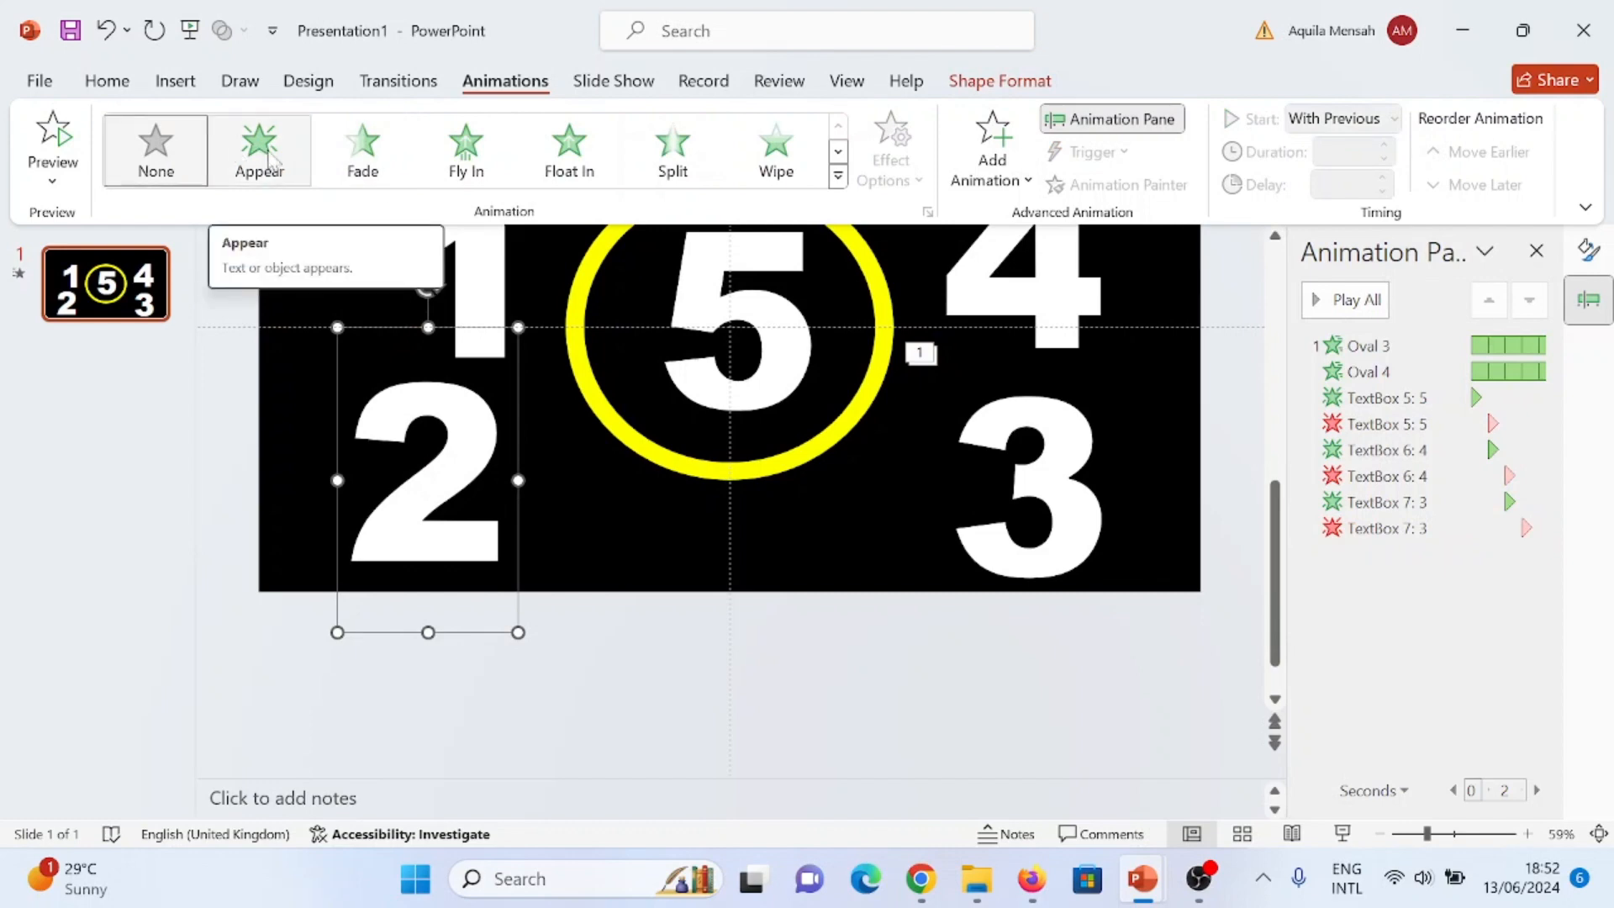
pyautogui.click(265, 151)
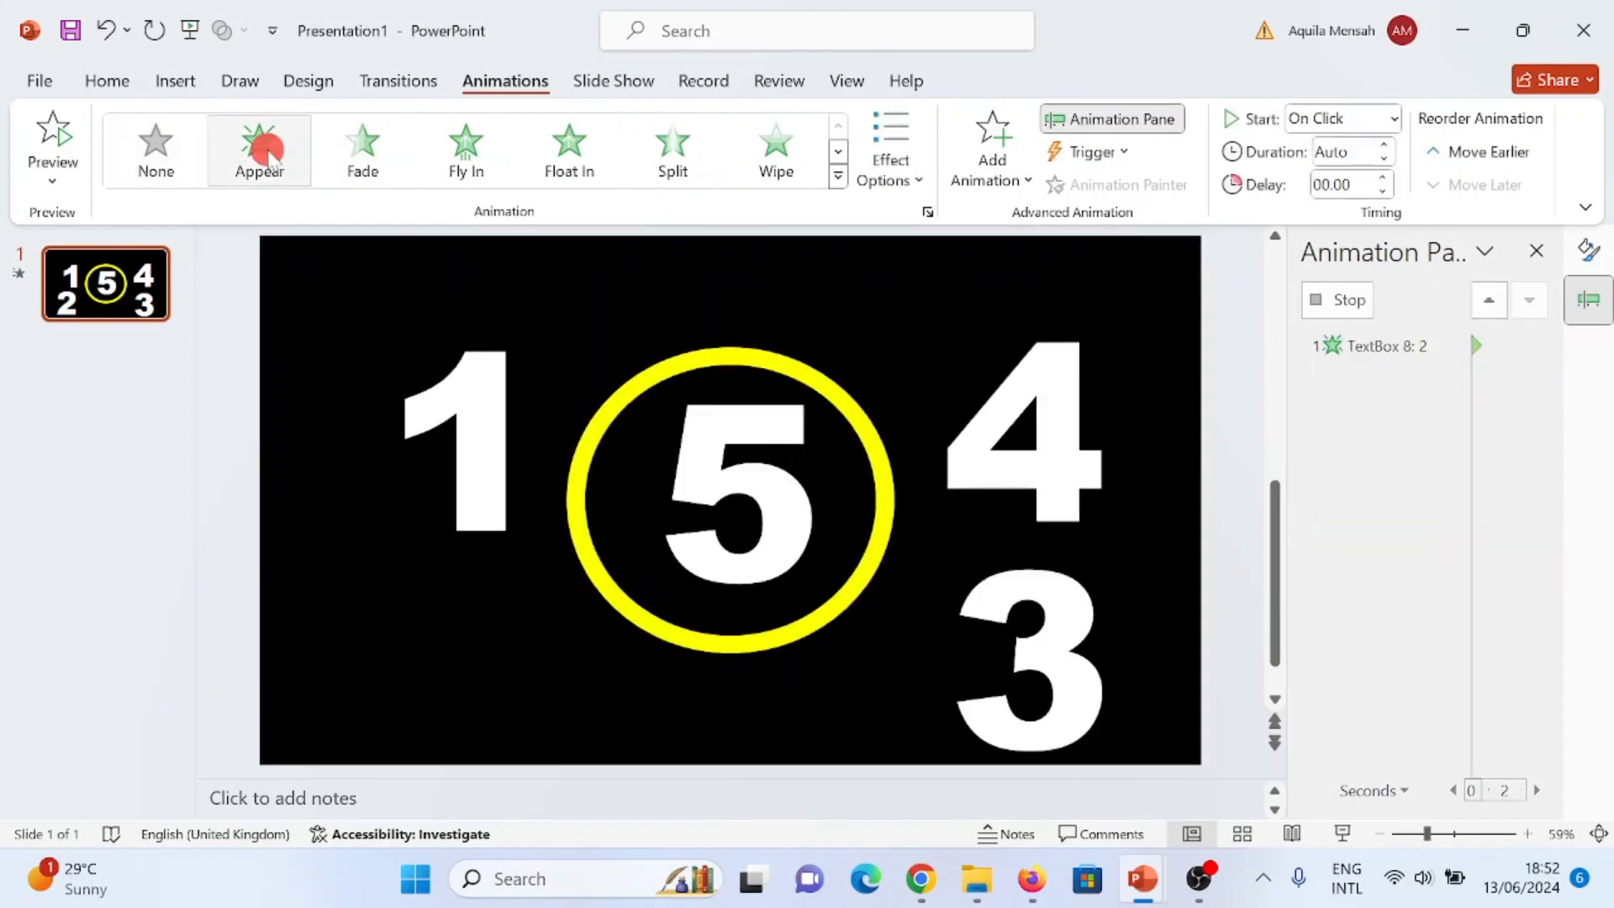
pyautogui.click(1395, 117)
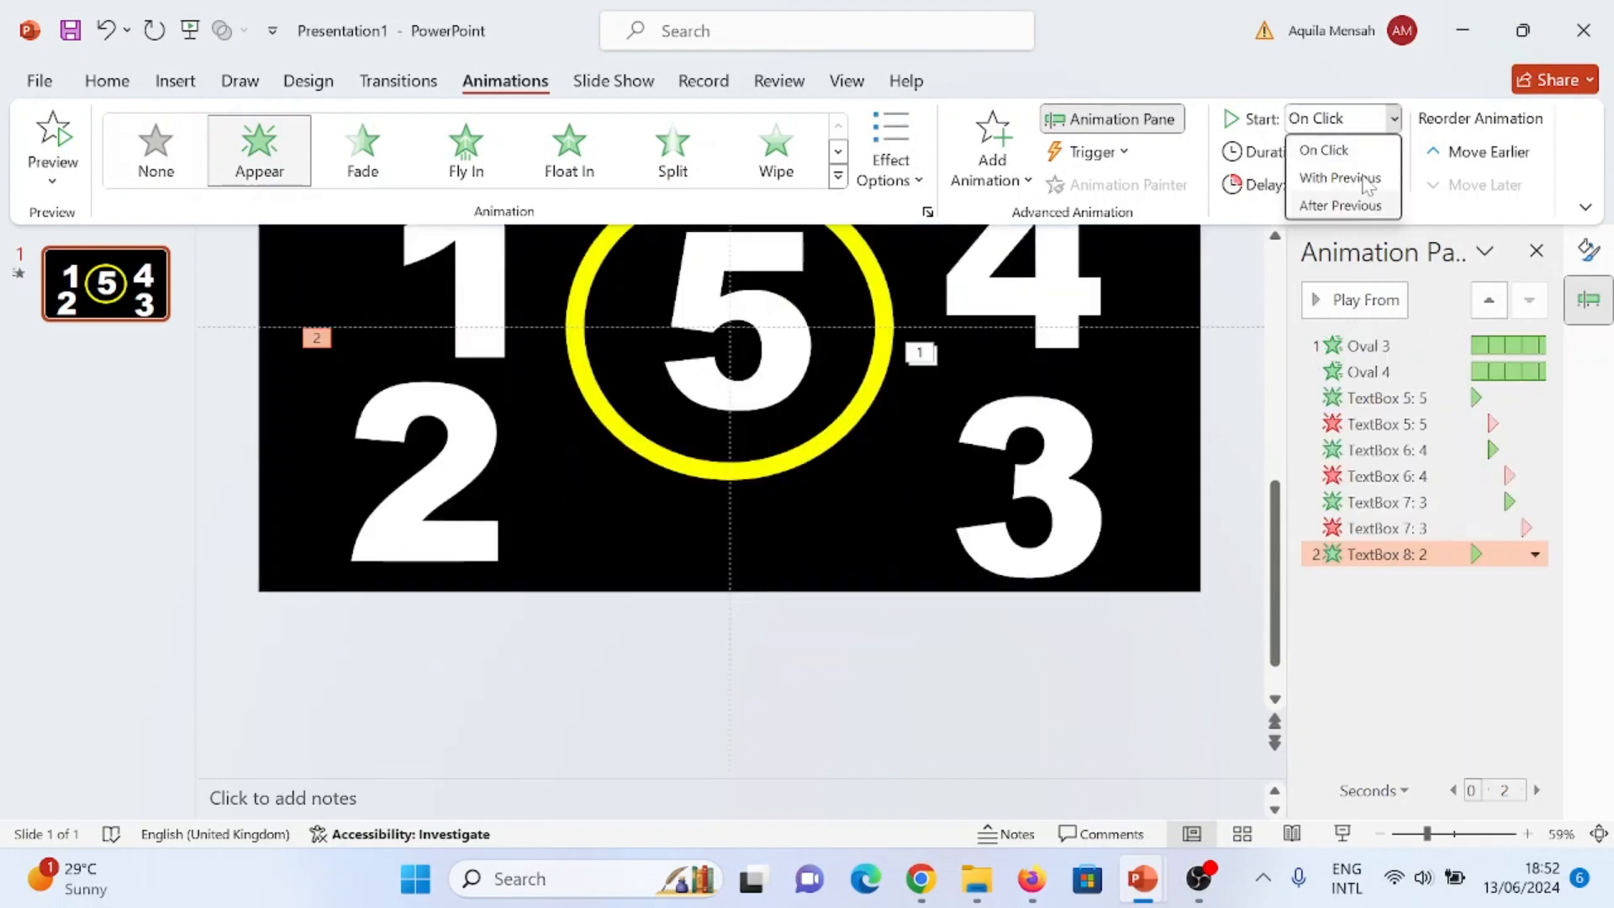
pyautogui.click(1362, 174)
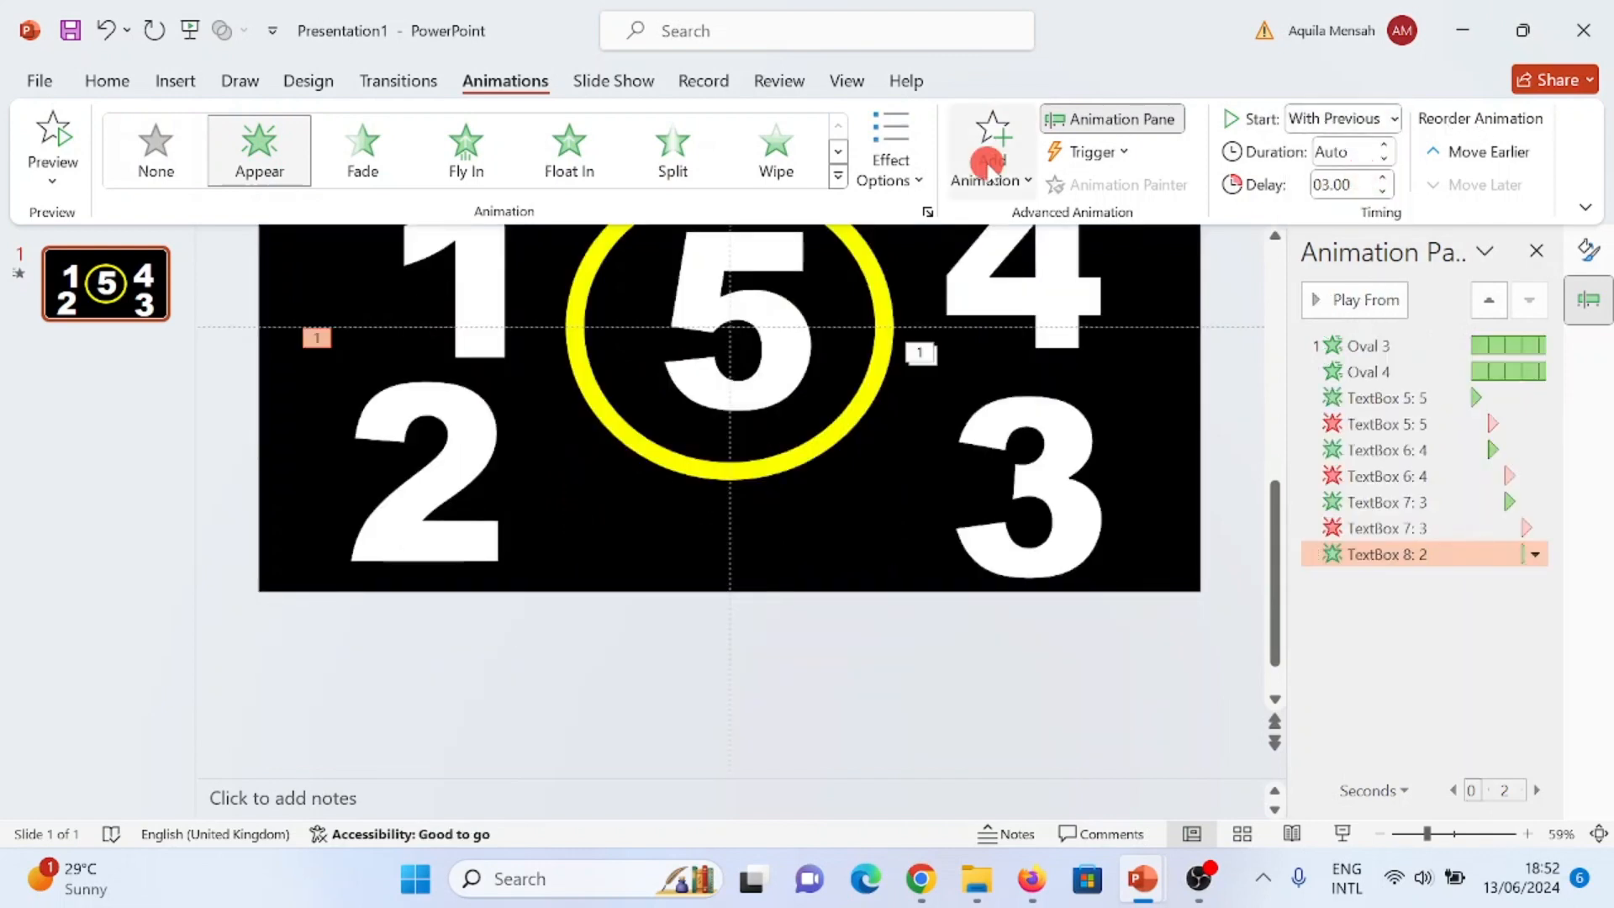
# - Add a Disappear exit animation to the number 2, starting With Previous with a delay of 4 seconds
pyautogui.click(987, 164)
pyautogui.scroll(-5, 1009, 537)
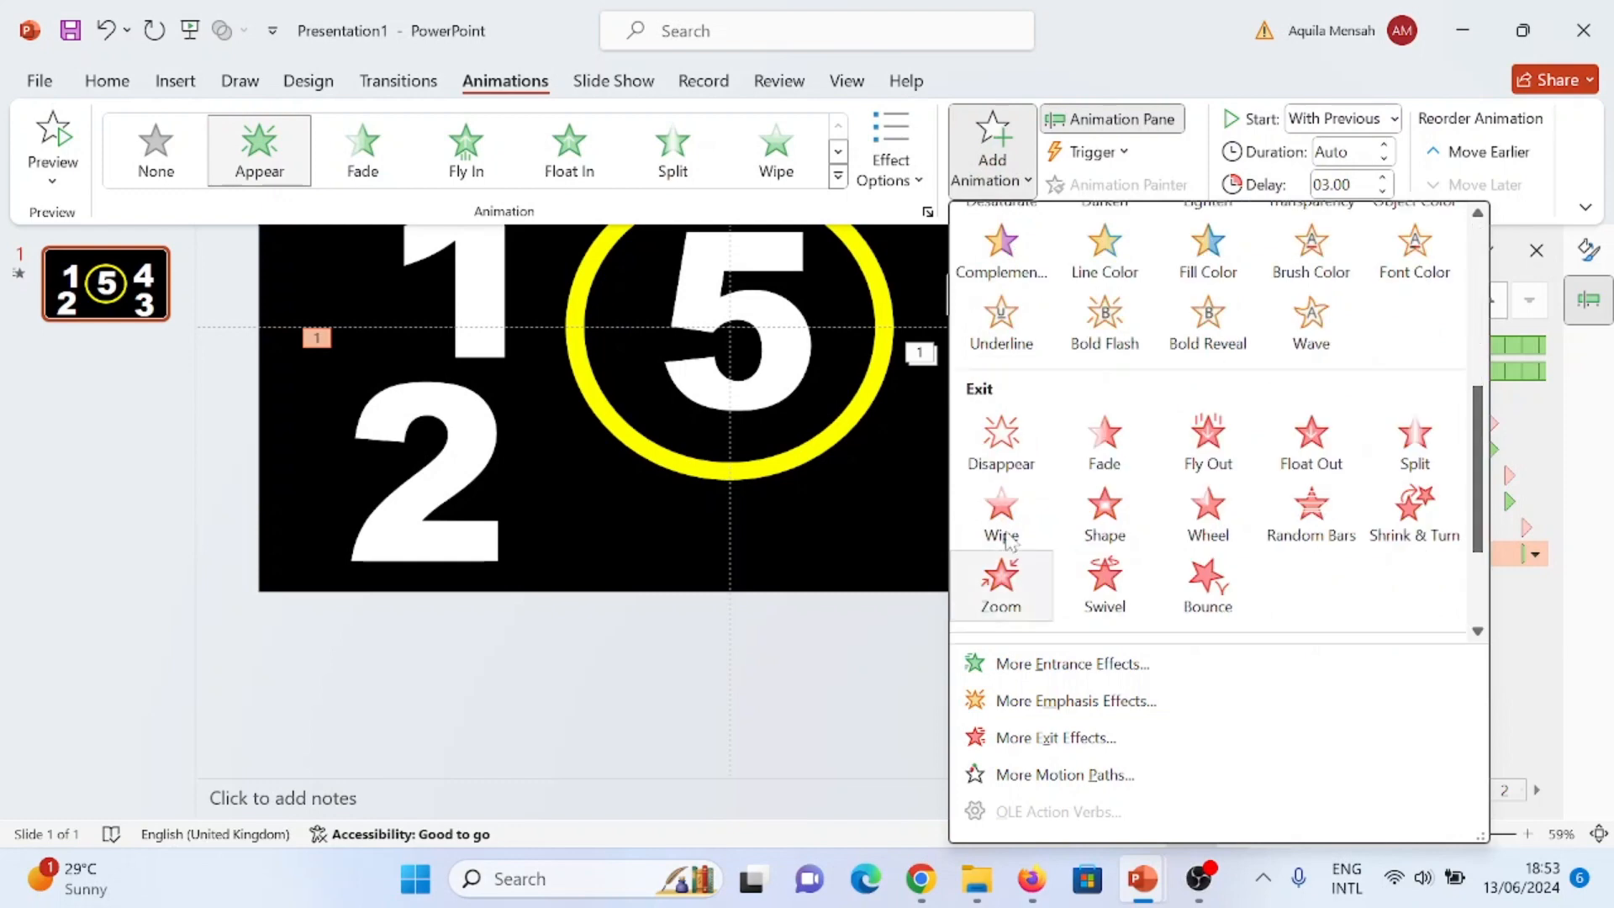
pyautogui.click(1001, 444)
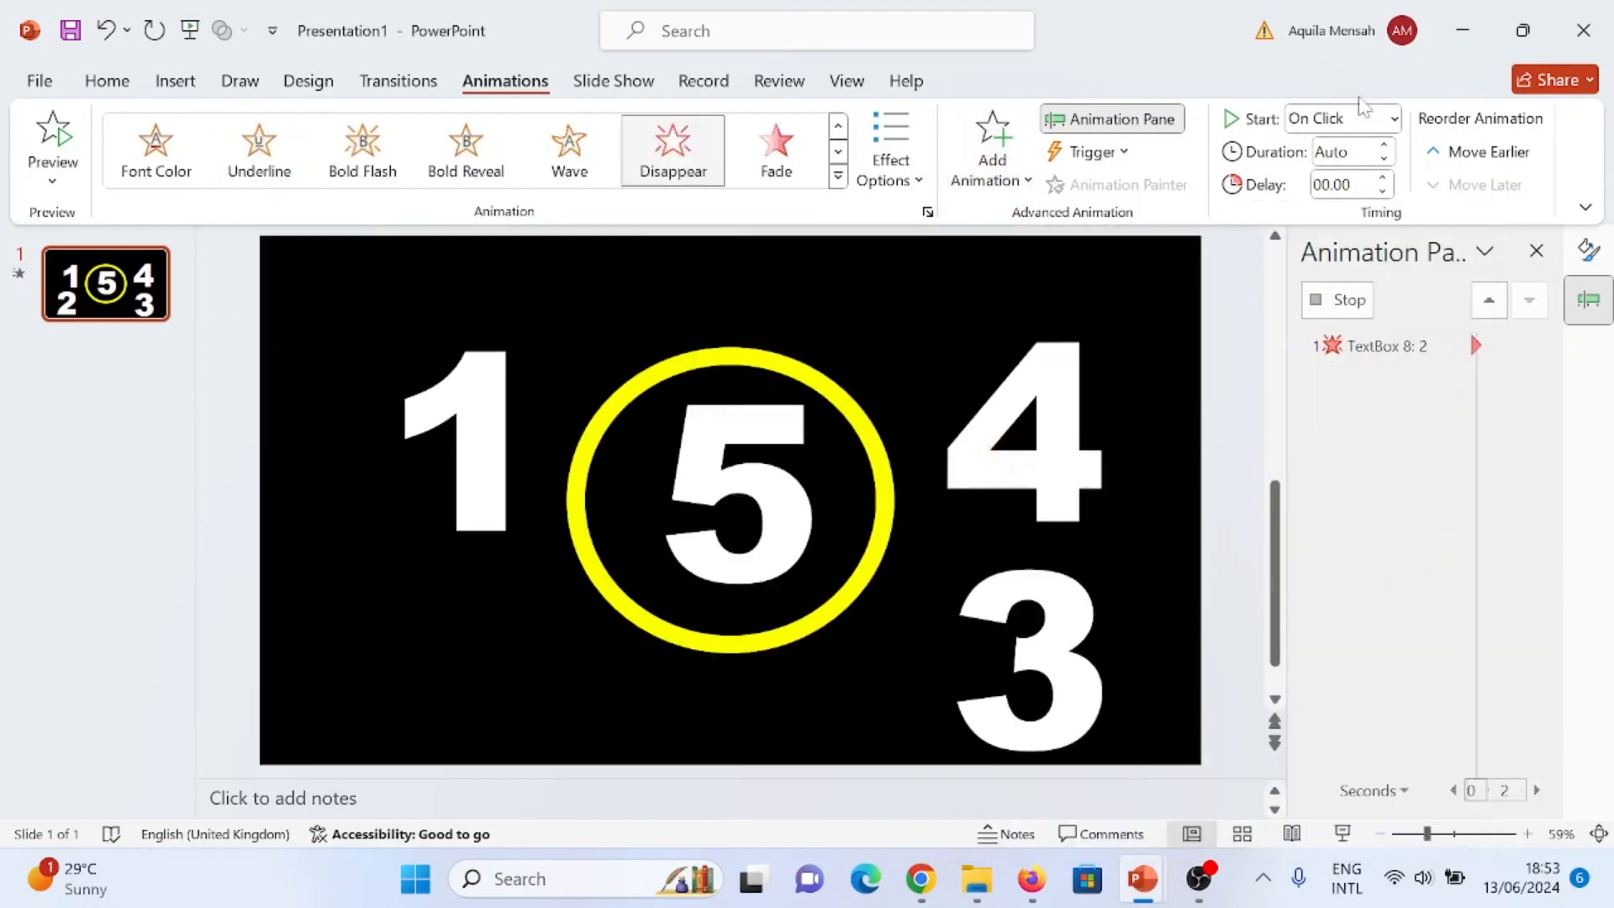
pyautogui.click(1393, 119)
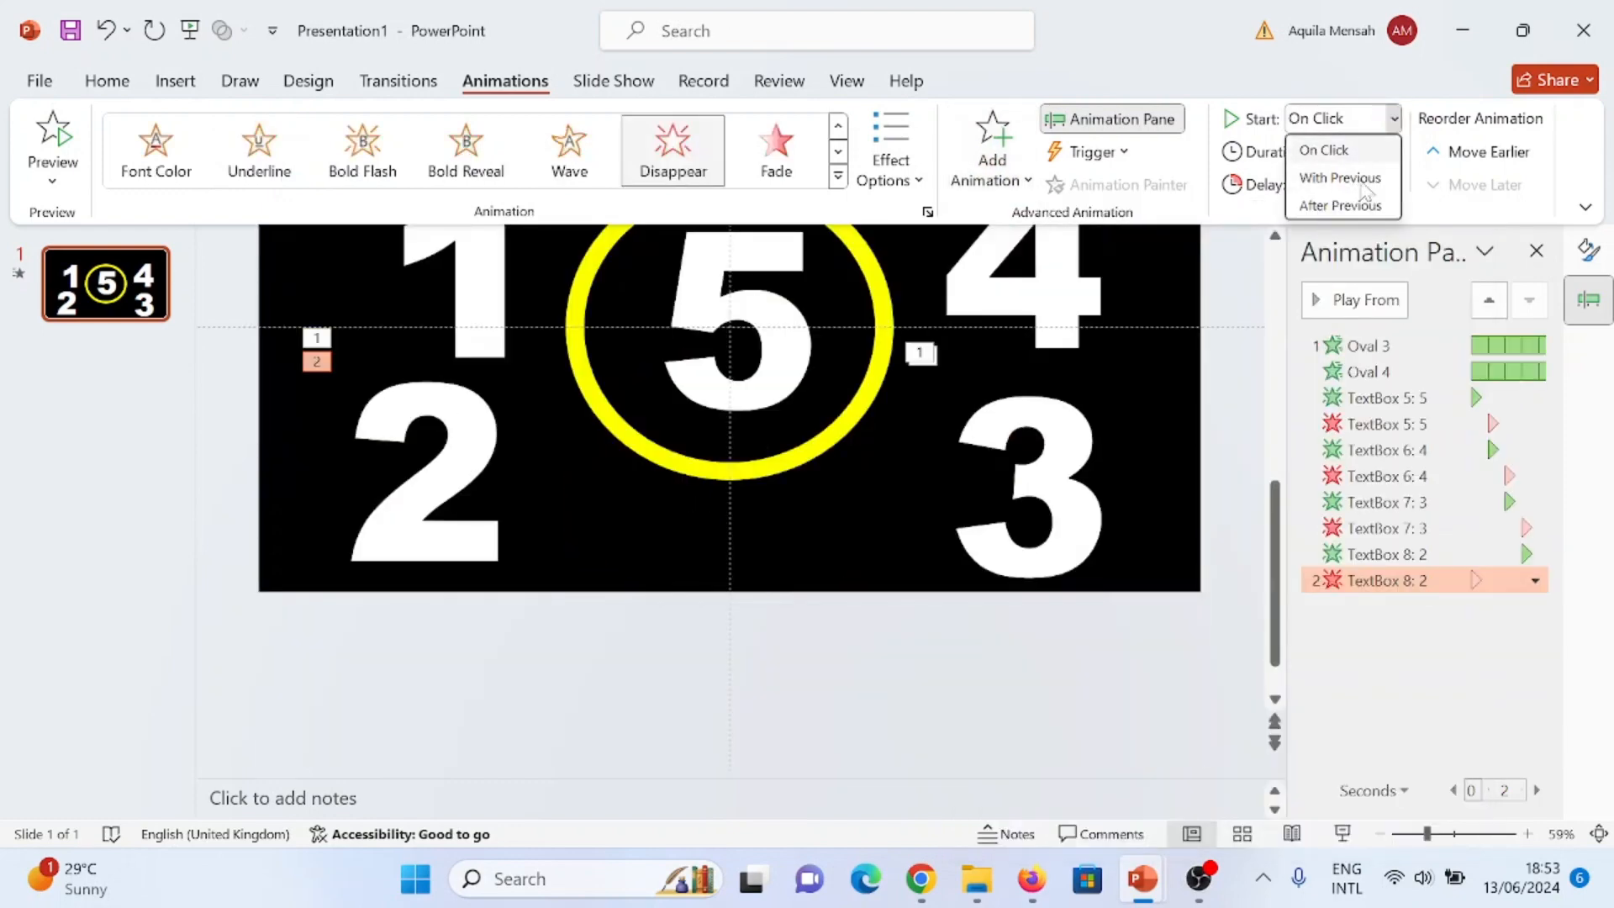
pyautogui.click(1340, 178)
pyautogui.click(1384, 178)
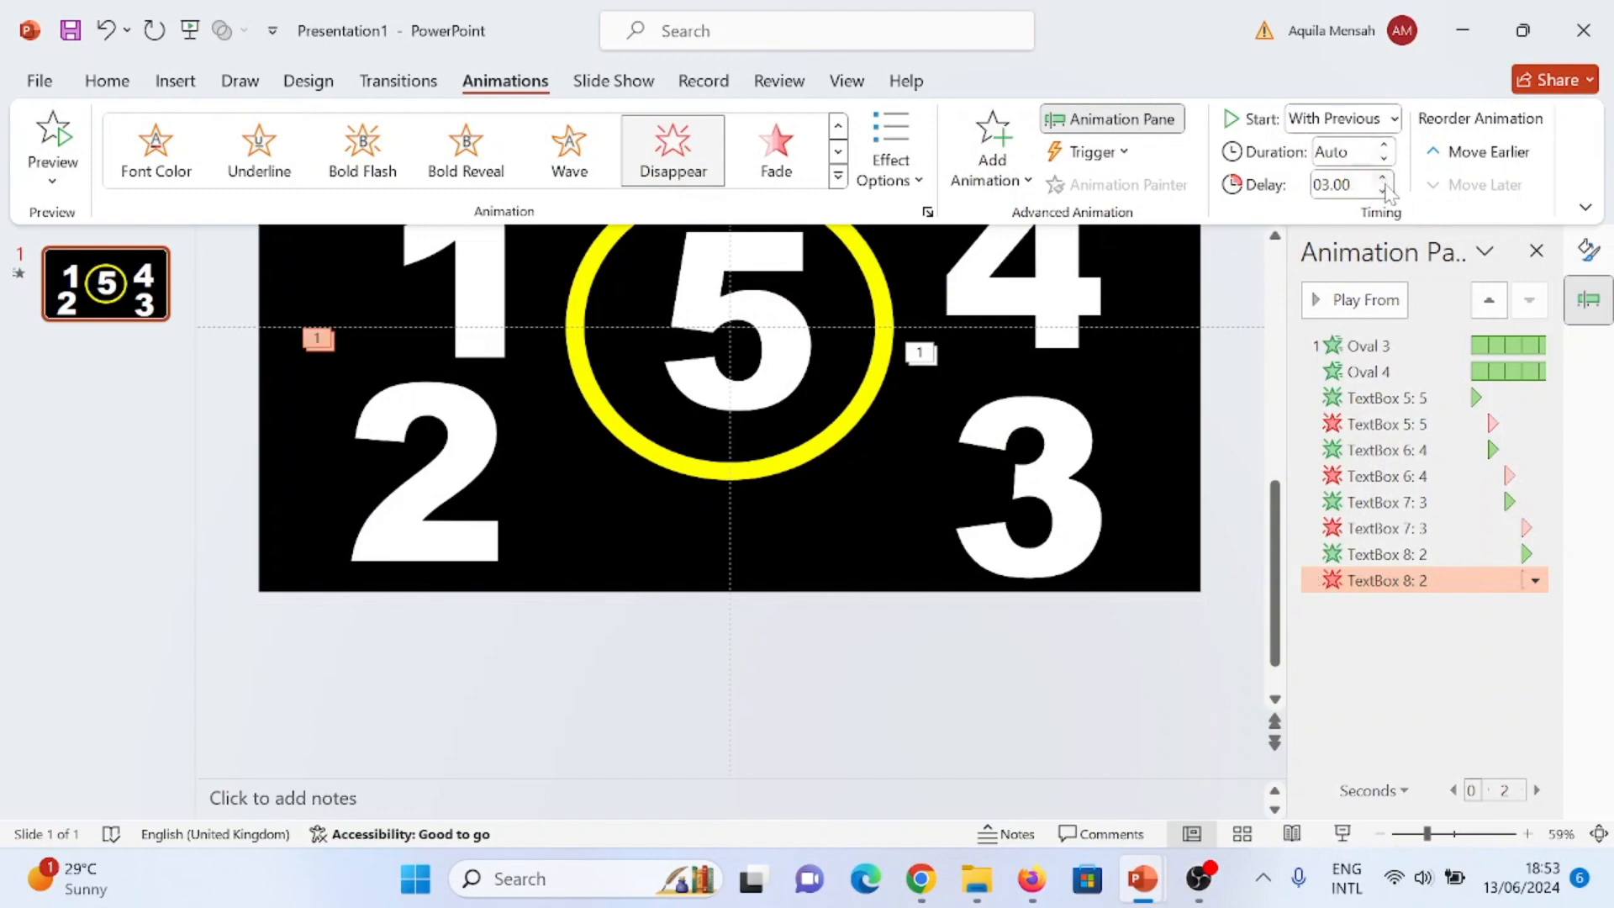
pyautogui.click(1384, 179)
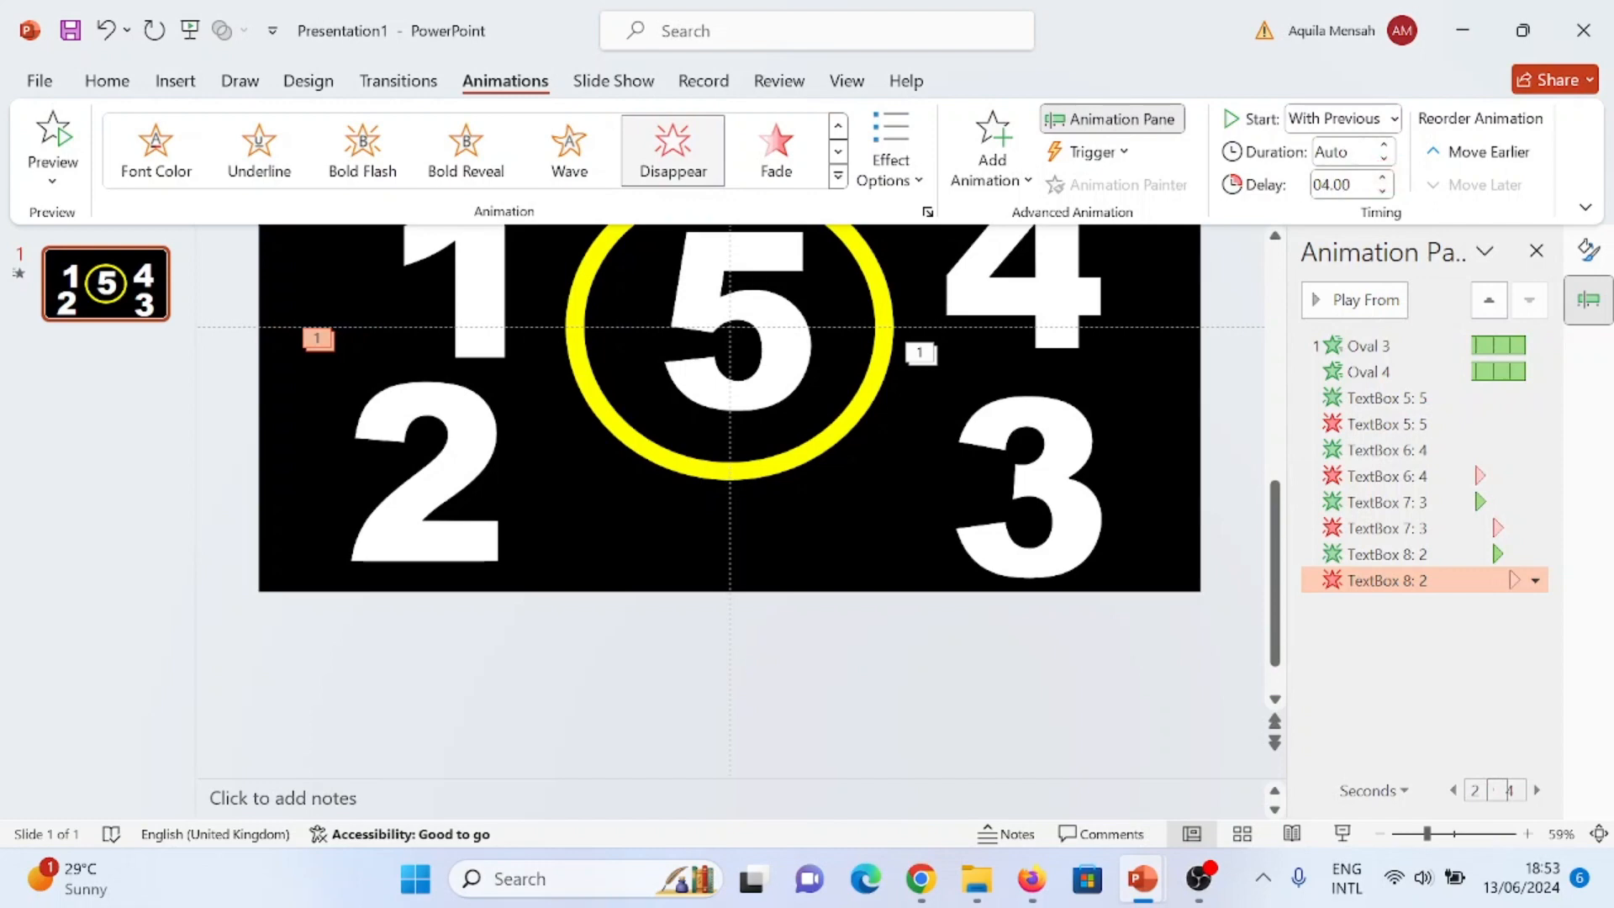
# - Apply the Appear entrance animation to the number 1 and set it to start With Previous
pyautogui.click(536, 299)
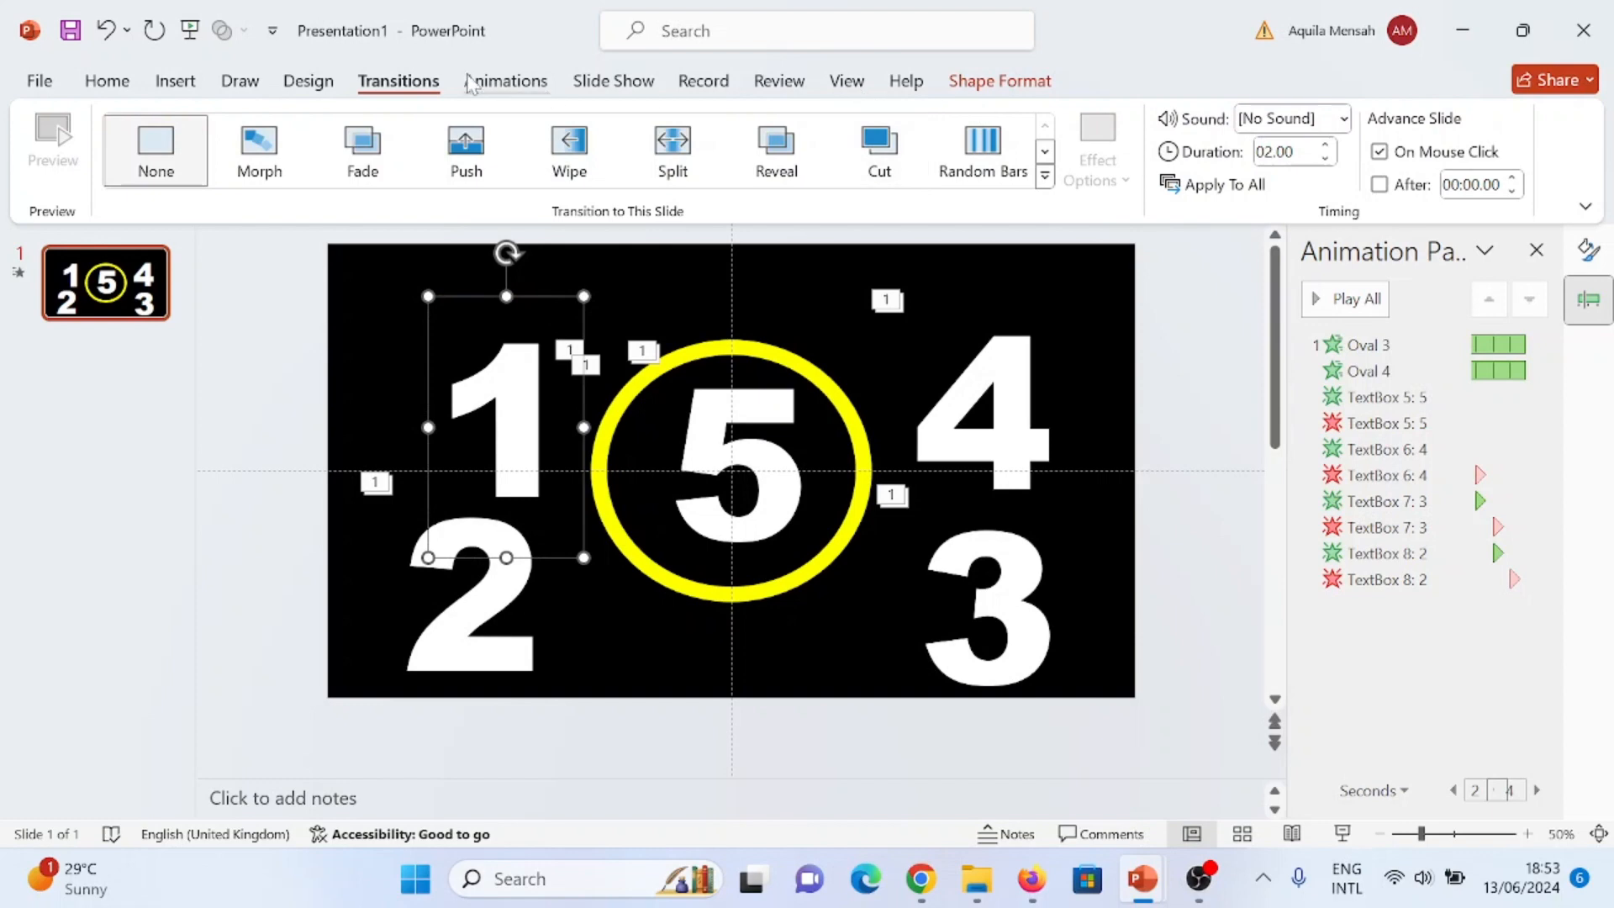
pyautogui.click(509, 84)
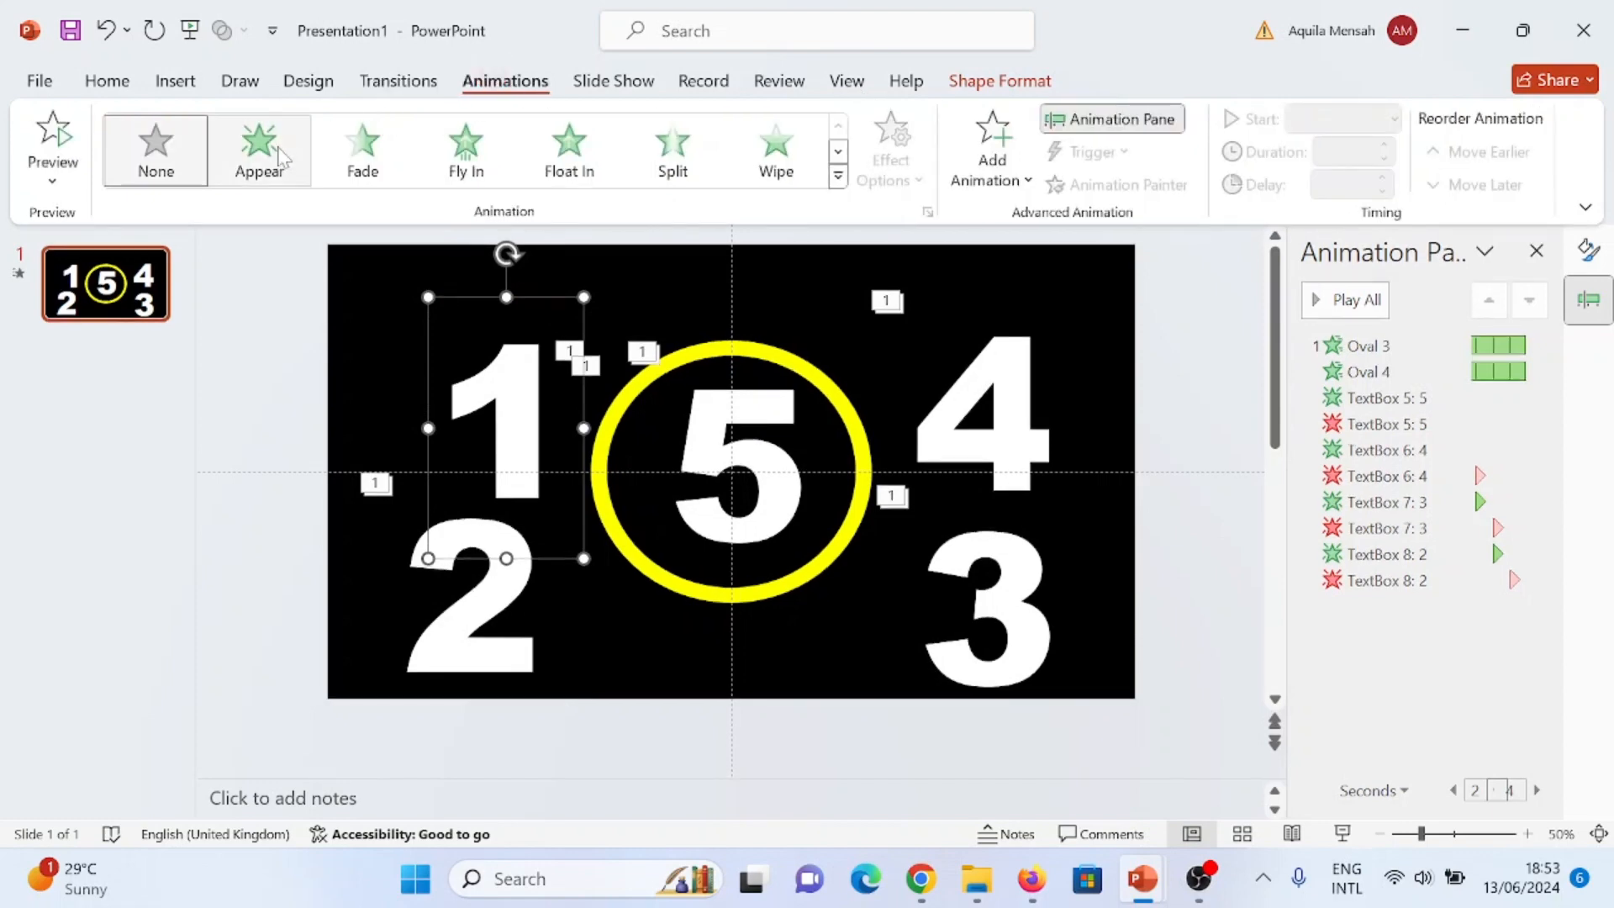
pyautogui.click(268, 155)
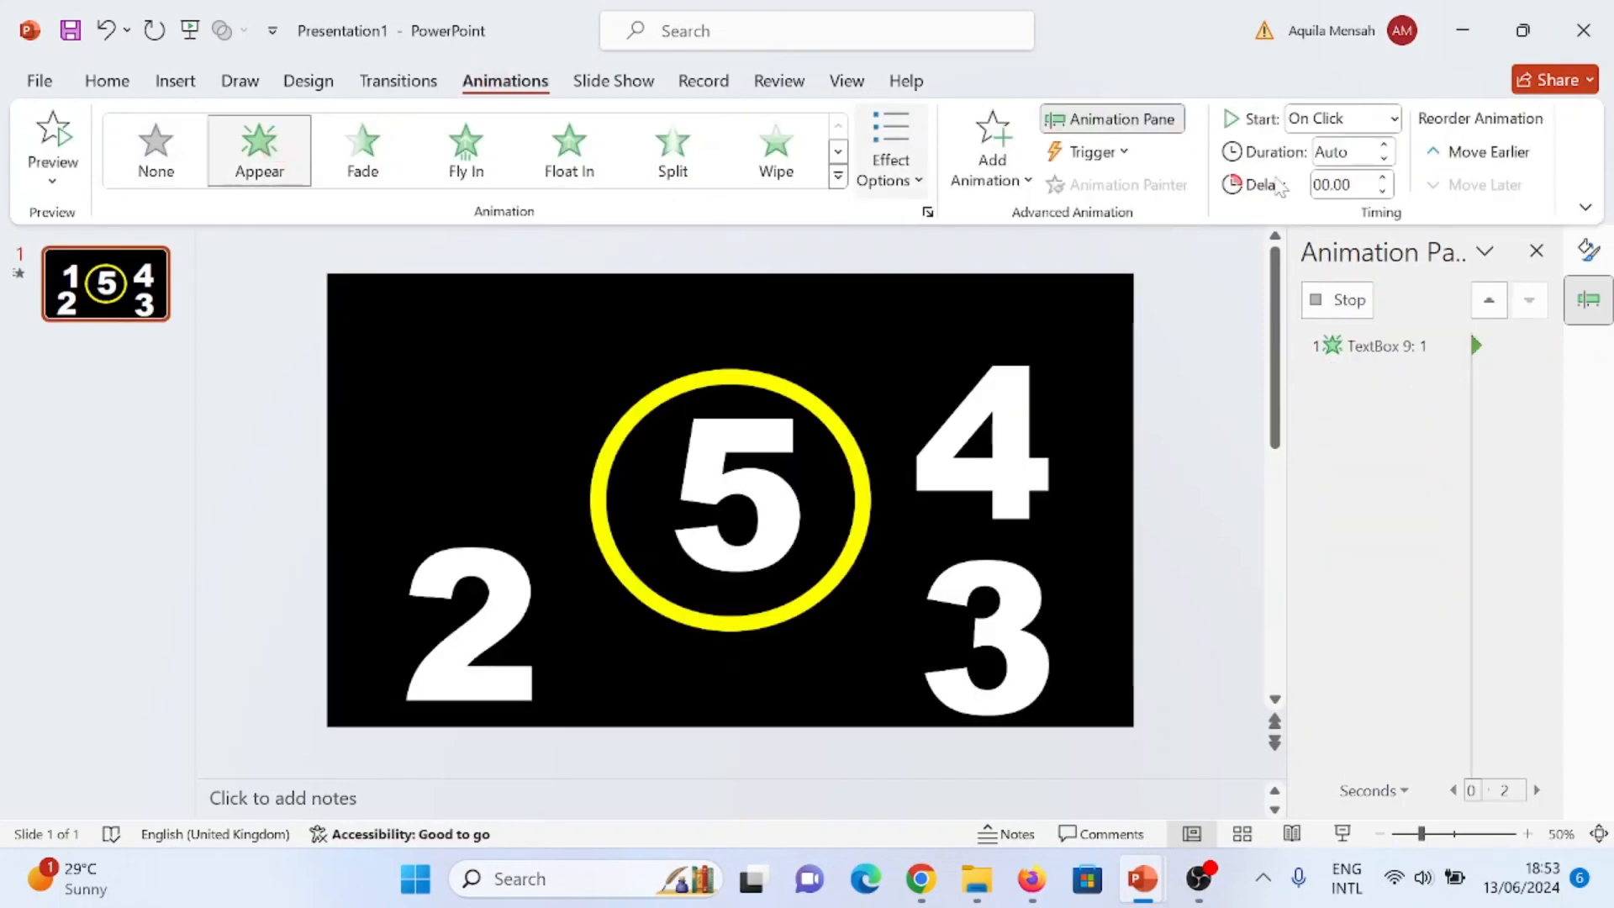
pyautogui.click(1394, 119)
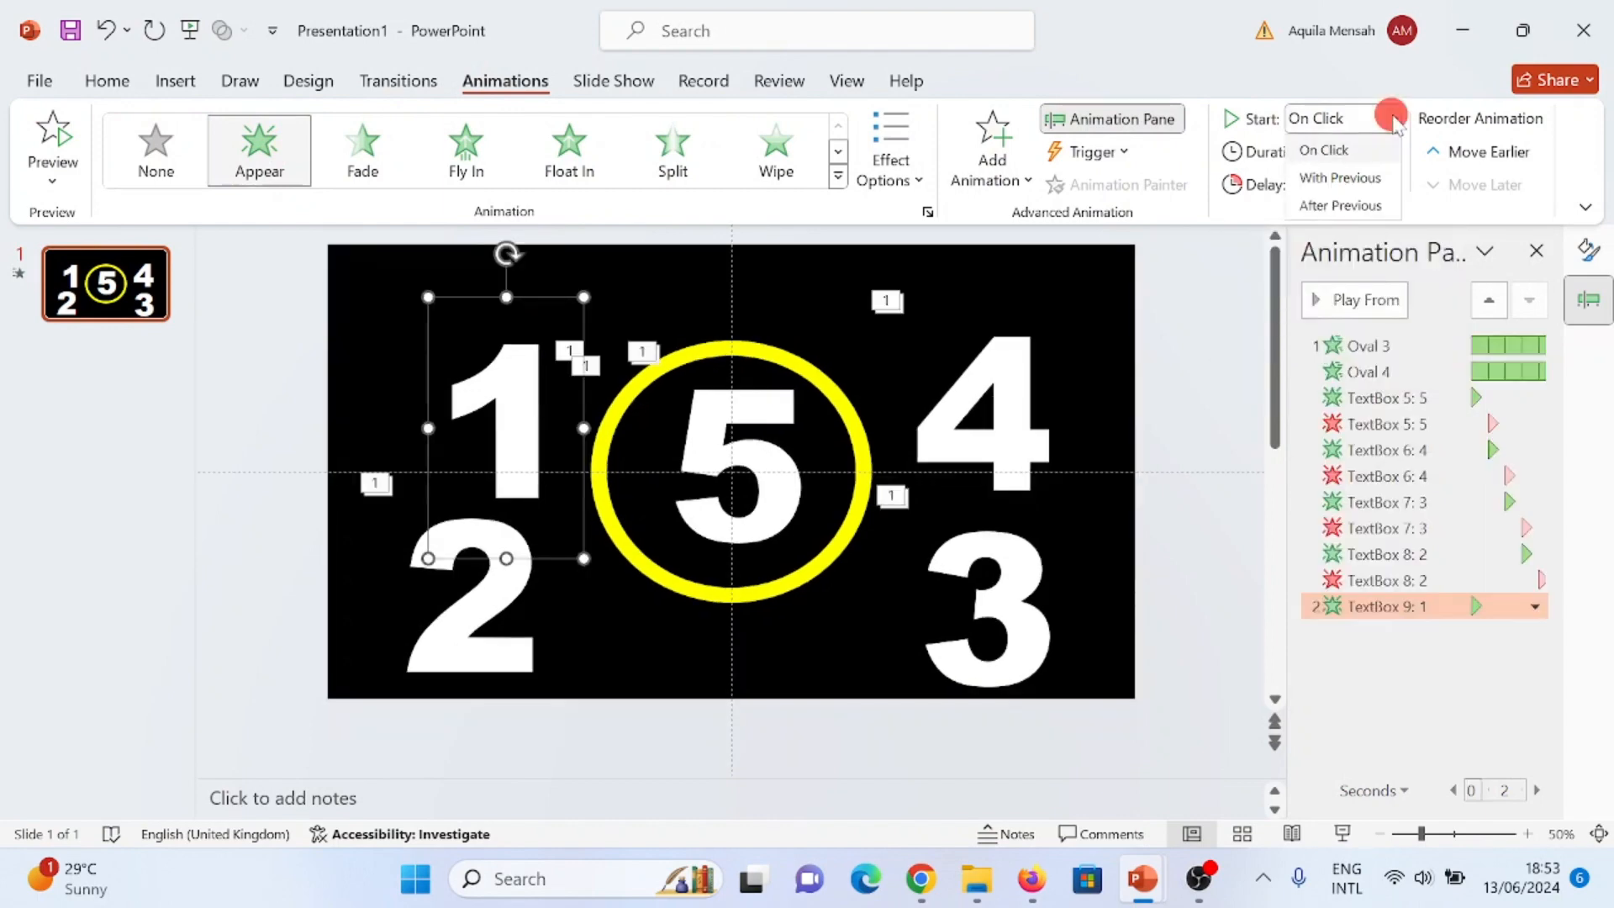
pyautogui.click(1357, 177)
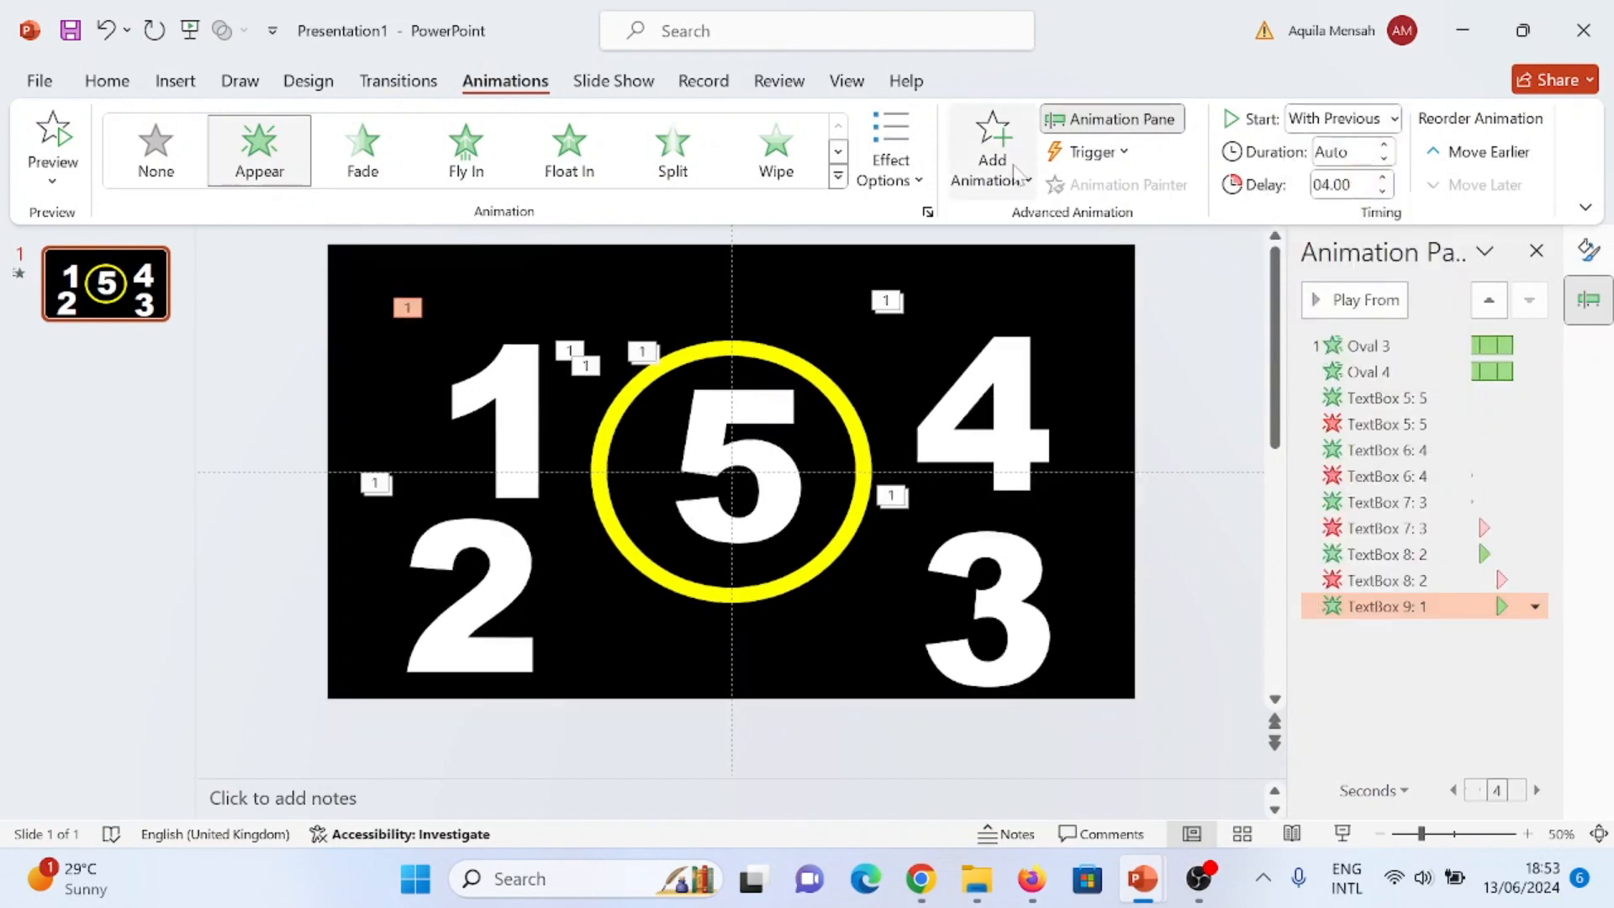
# - Add a Disappear exit animation to the number 1, starting With Previous with a delay of 5 seconds
pyautogui.click(993, 150)
pyautogui.scroll(-5, 1074, 521)
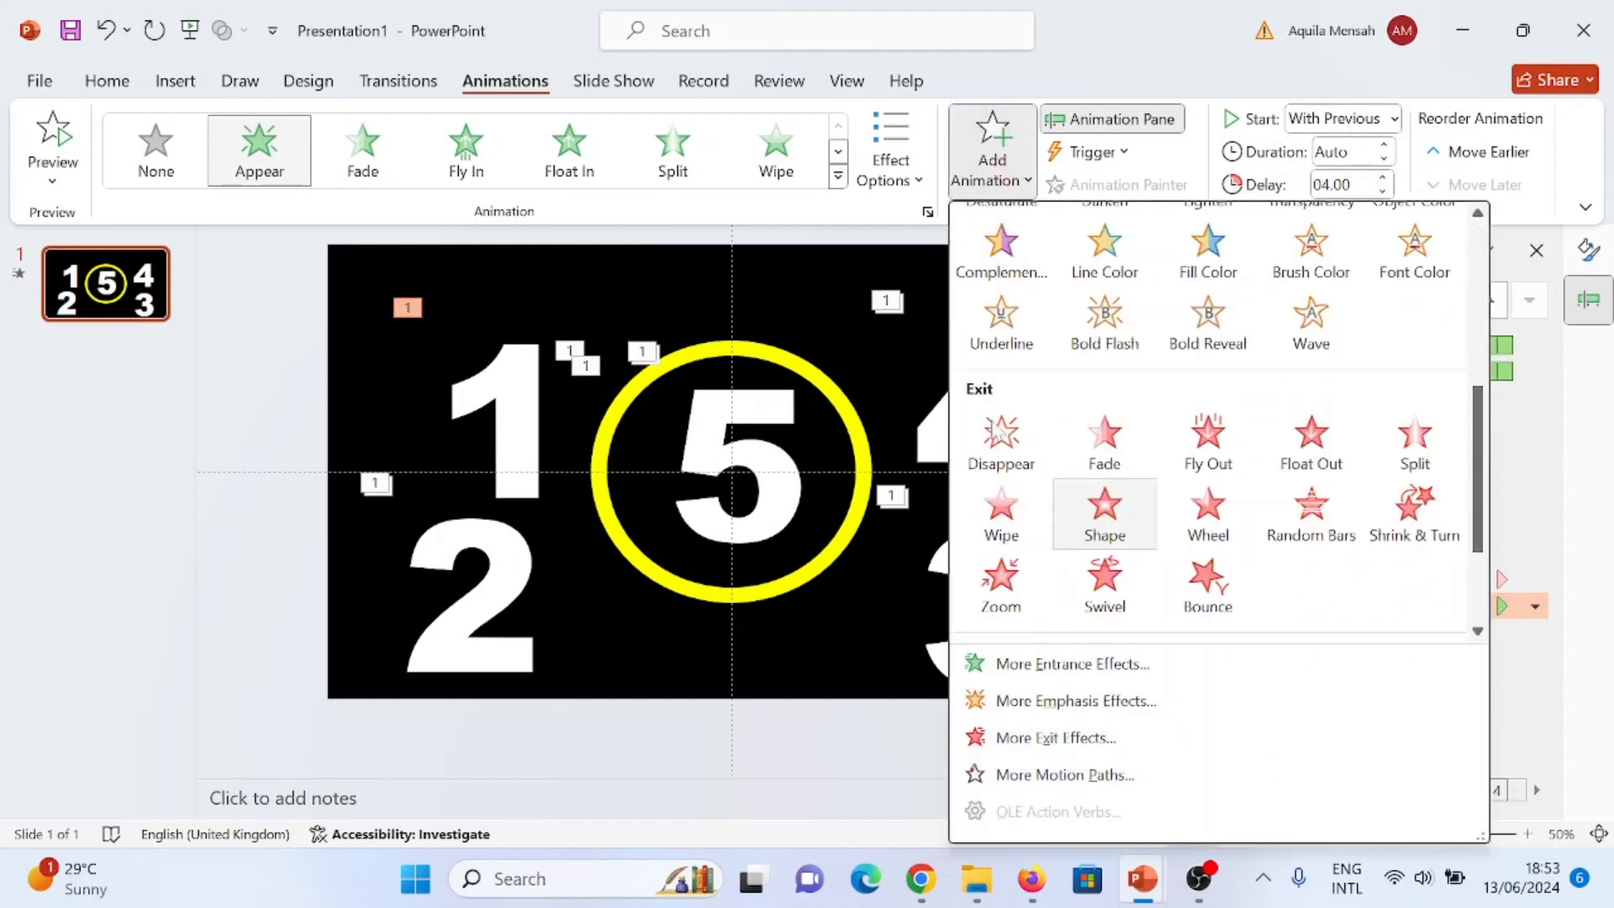
pyautogui.click(1001, 445)
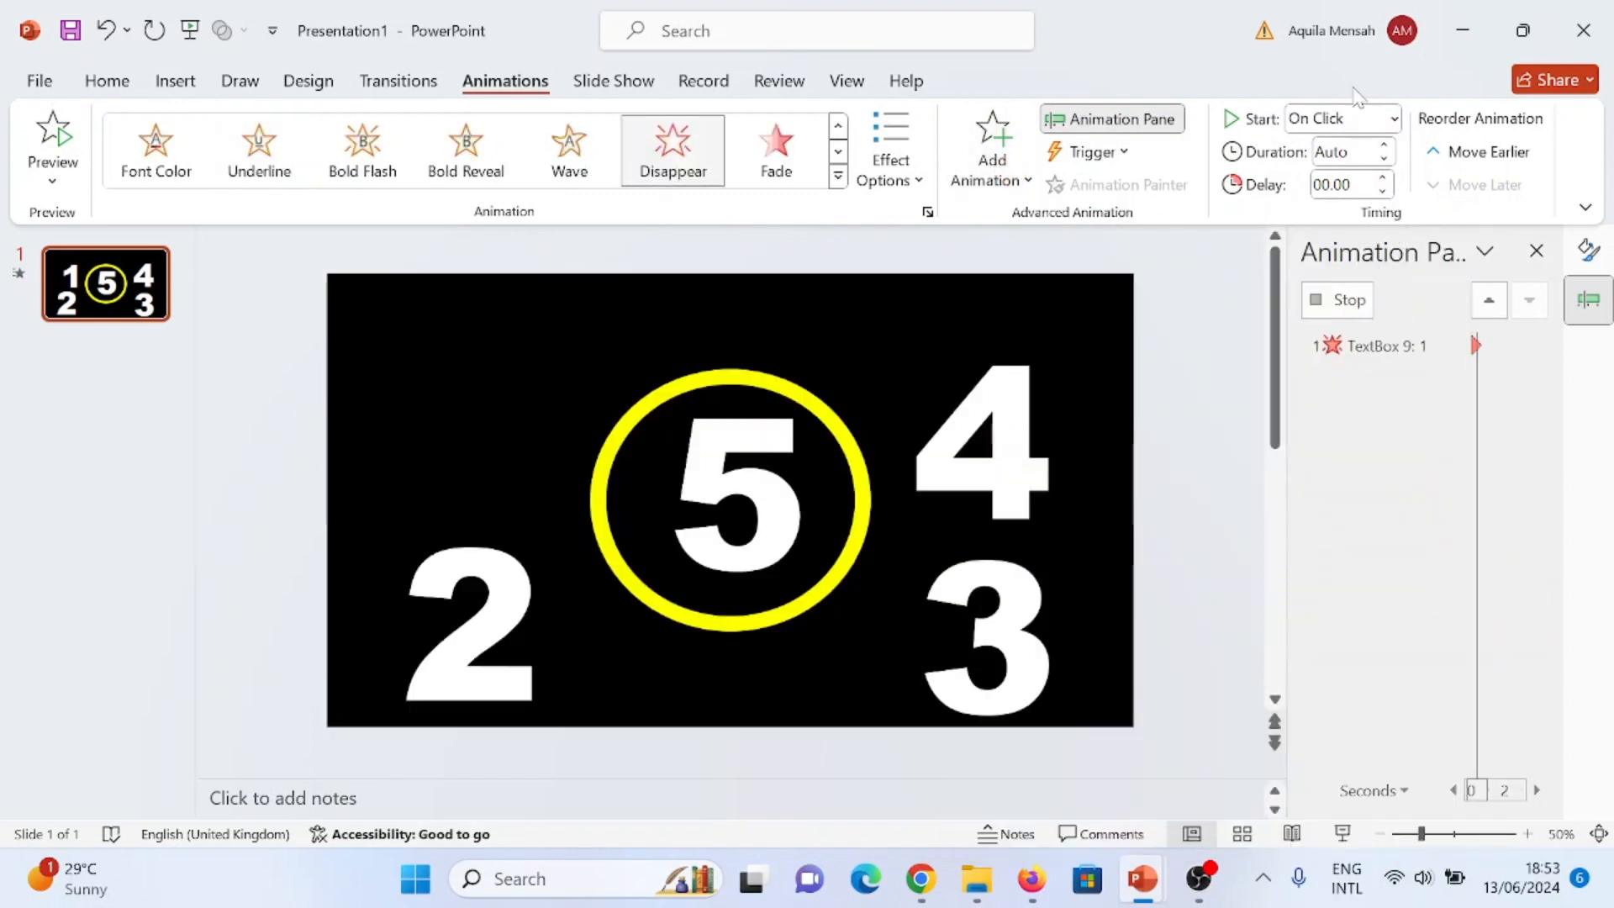
pyautogui.click(1383, 121)
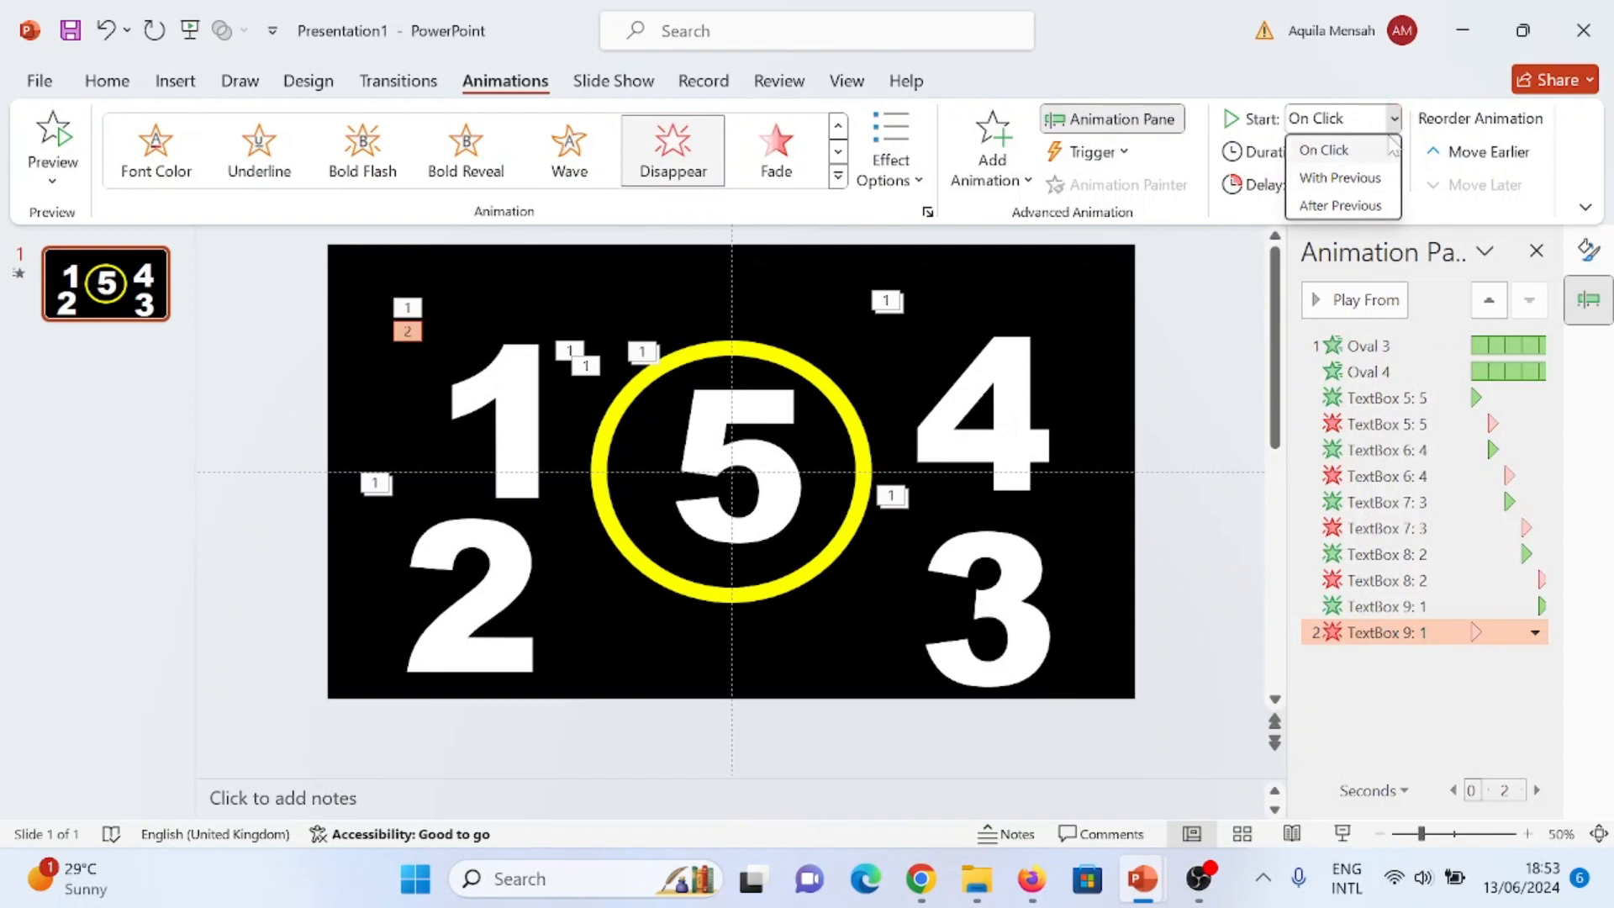
pyautogui.click(1340, 177)
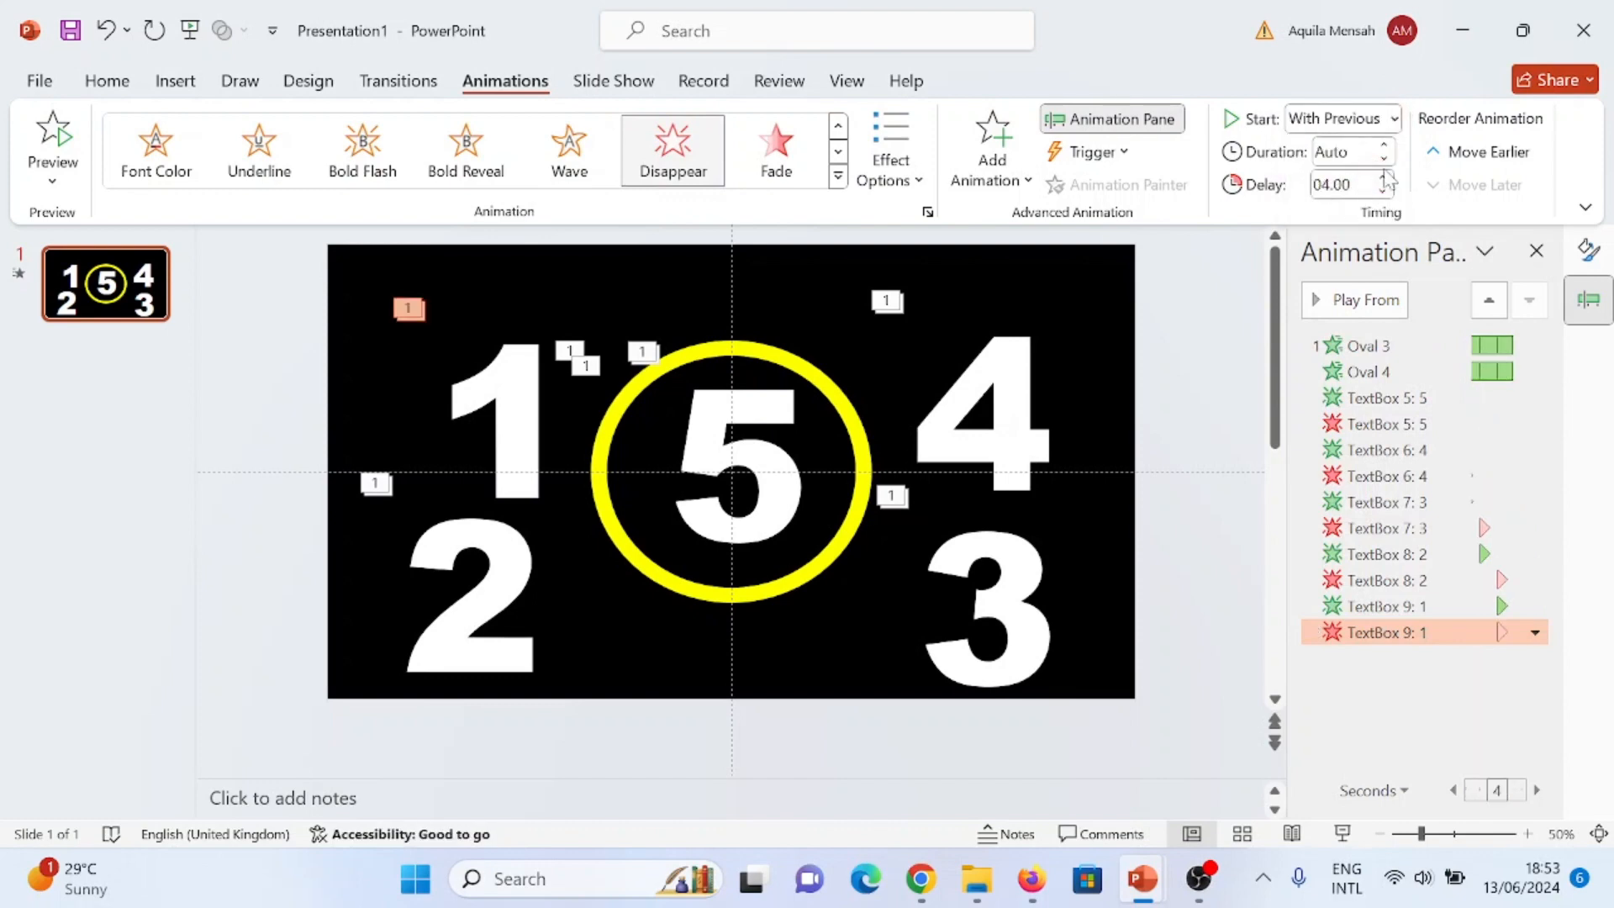
pyautogui.click(1383, 182)
pyautogui.click(1180, 297)
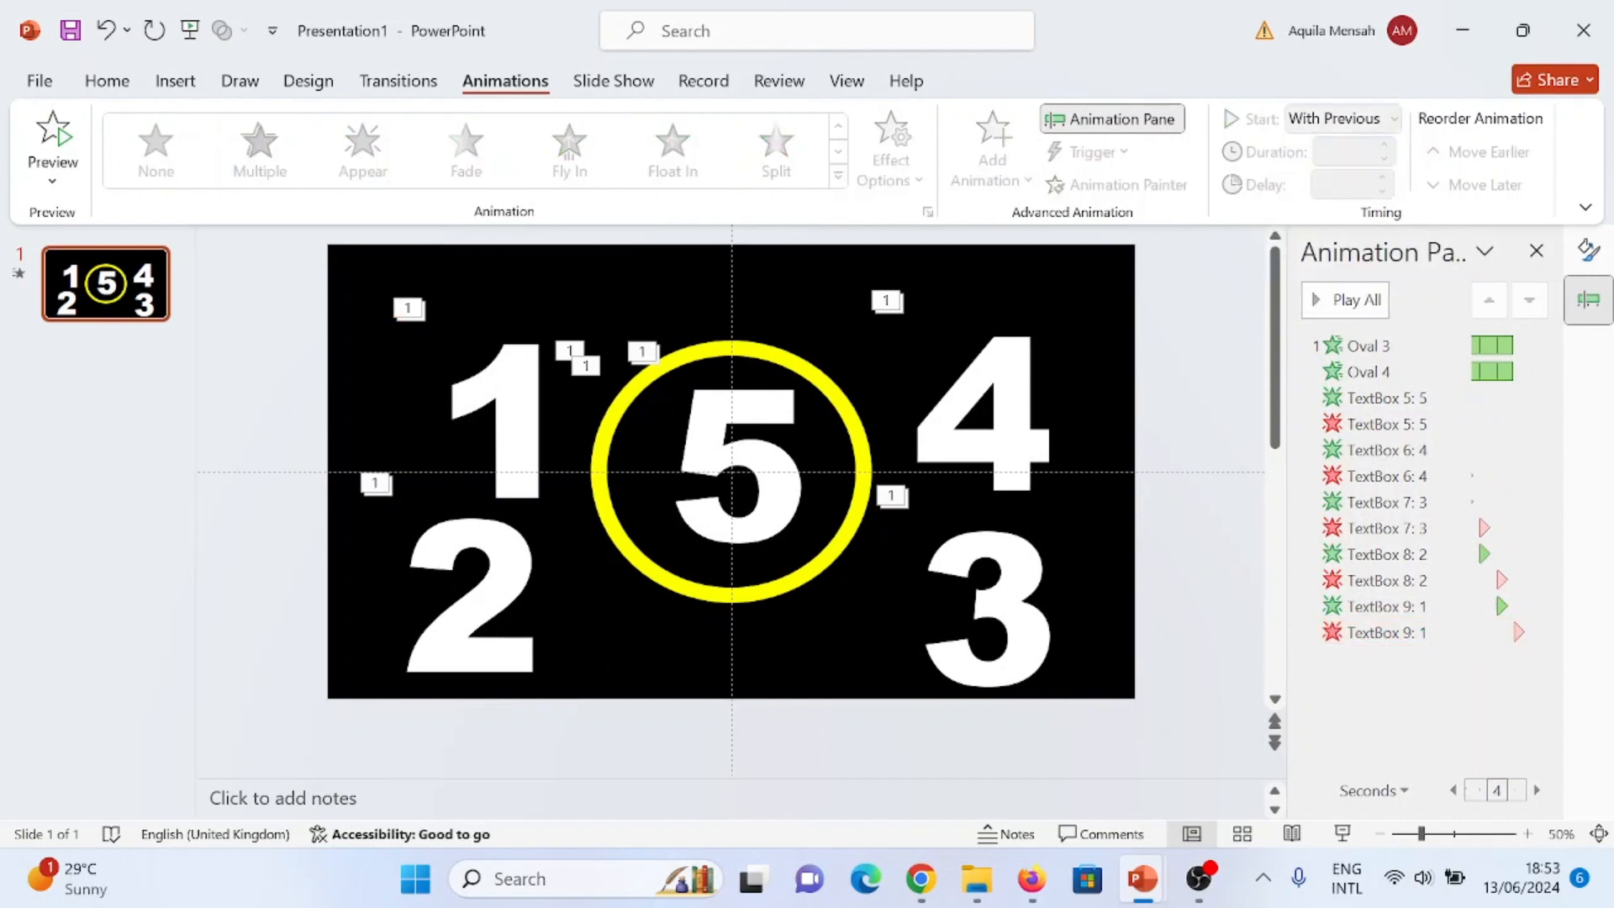
# - Move the numbers 4, 3, 2 and 1 onto the 5 in the middle of the yellow ring
pyautogui.click(1002, 398)
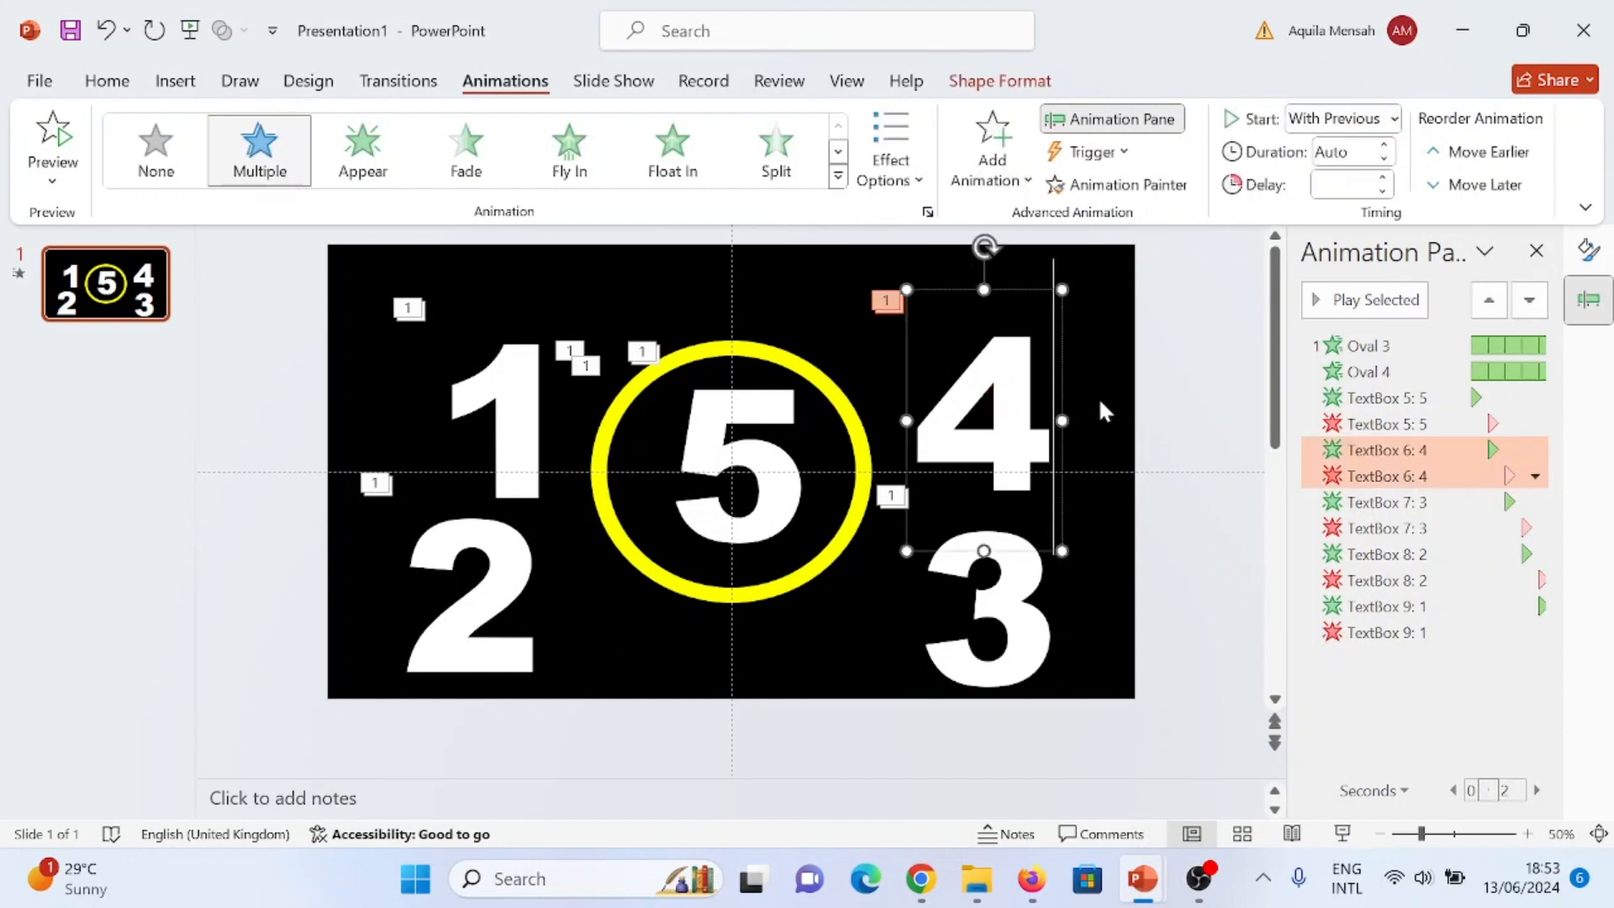
pyautogui.moveTo(971, 284); pyautogui.dragTo(739, 341)
pyautogui.click(984, 558)
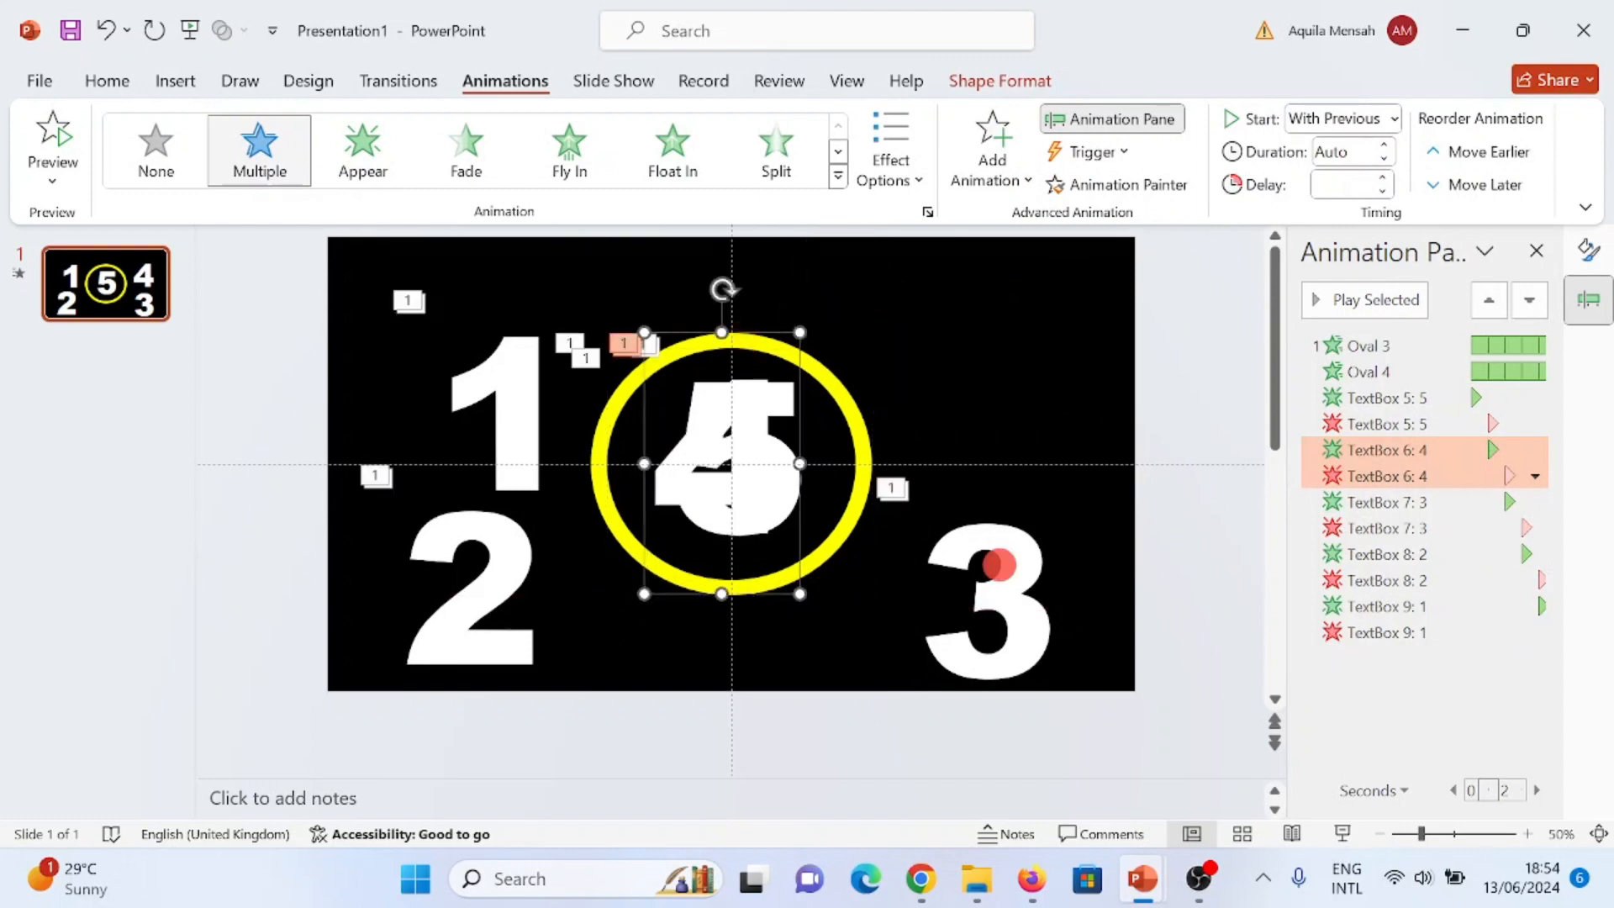
pyautogui.moveTo(1012, 471); pyautogui.dragTo(752, 348)
pyautogui.click(502, 587)
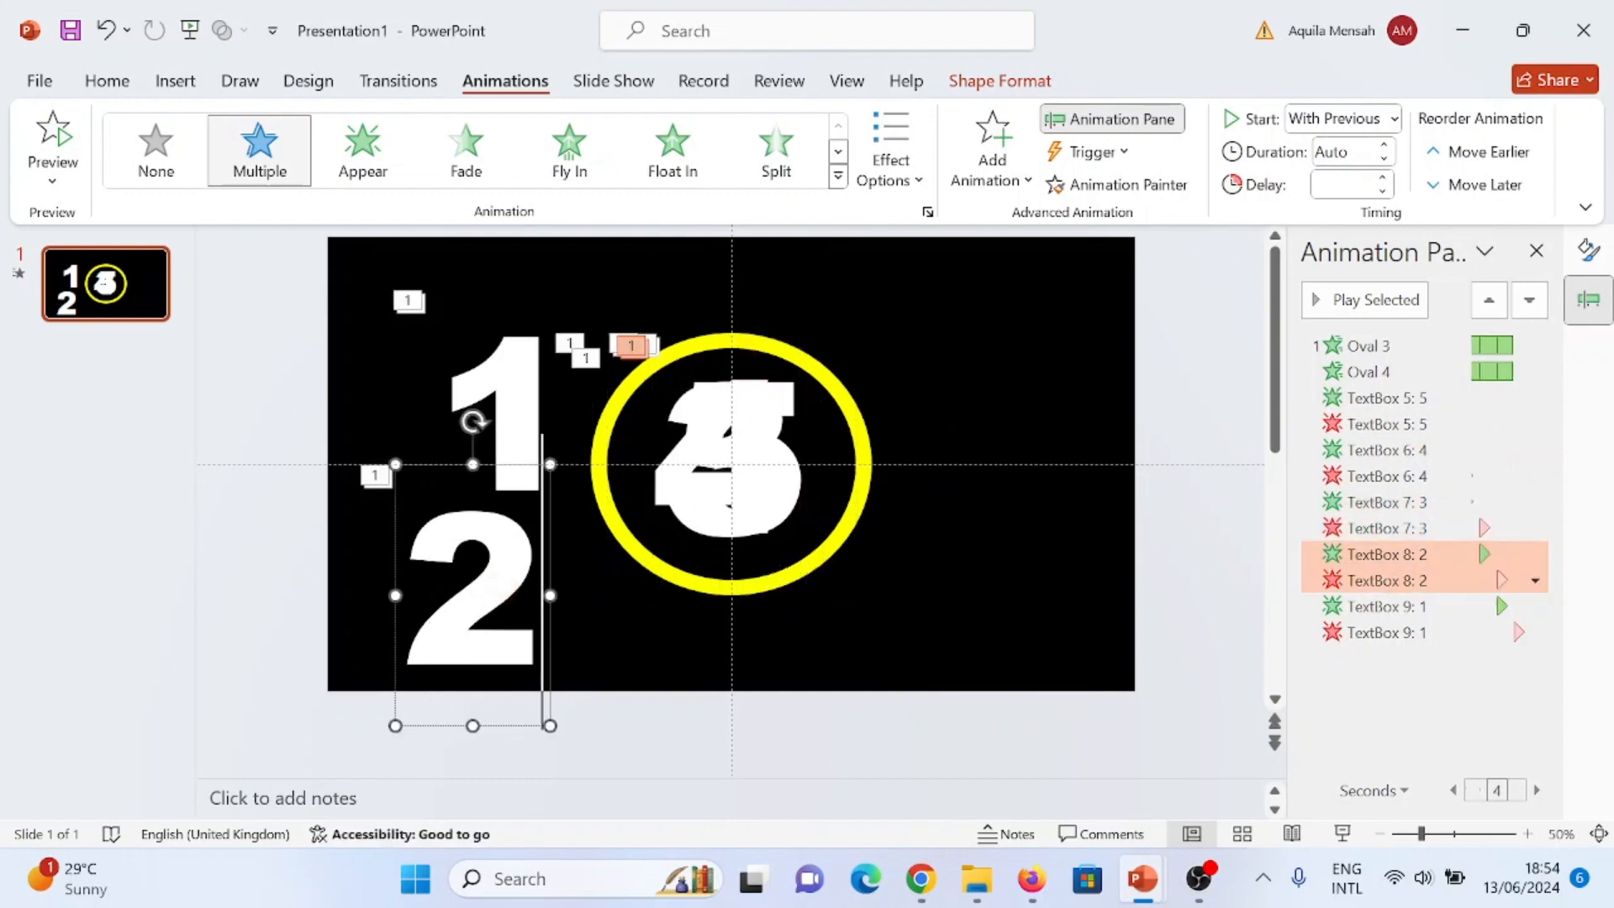
pyautogui.moveTo(489, 465); pyautogui.dragTo(745, 330)
pyautogui.click(511, 399)
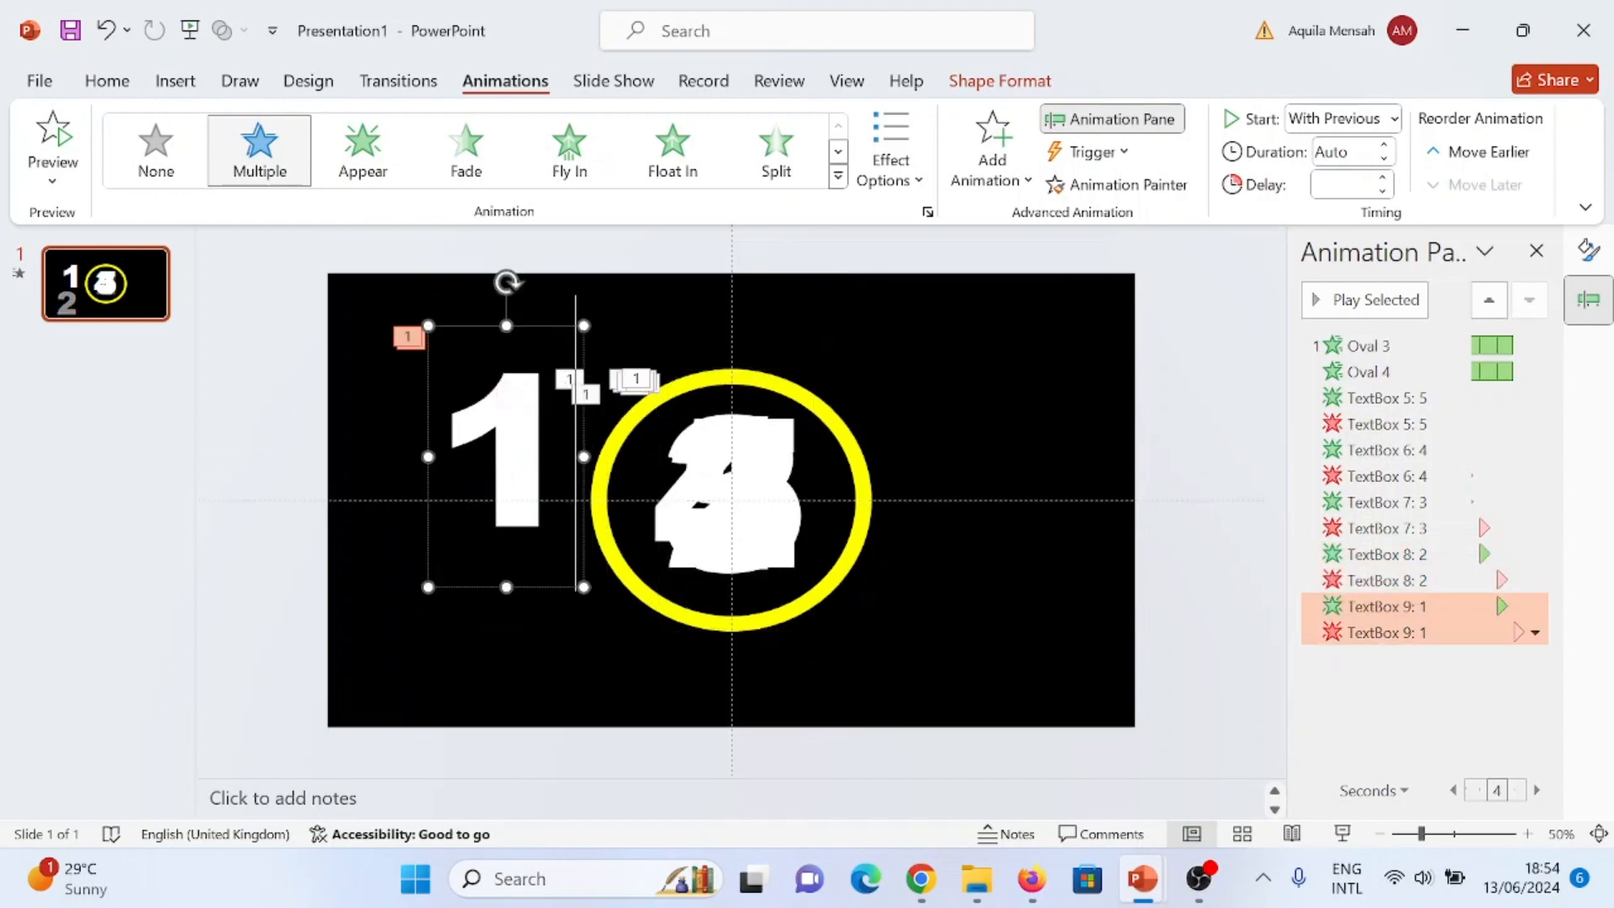
pyautogui.moveTo(485, 328); pyautogui.dragTo(886, 677)
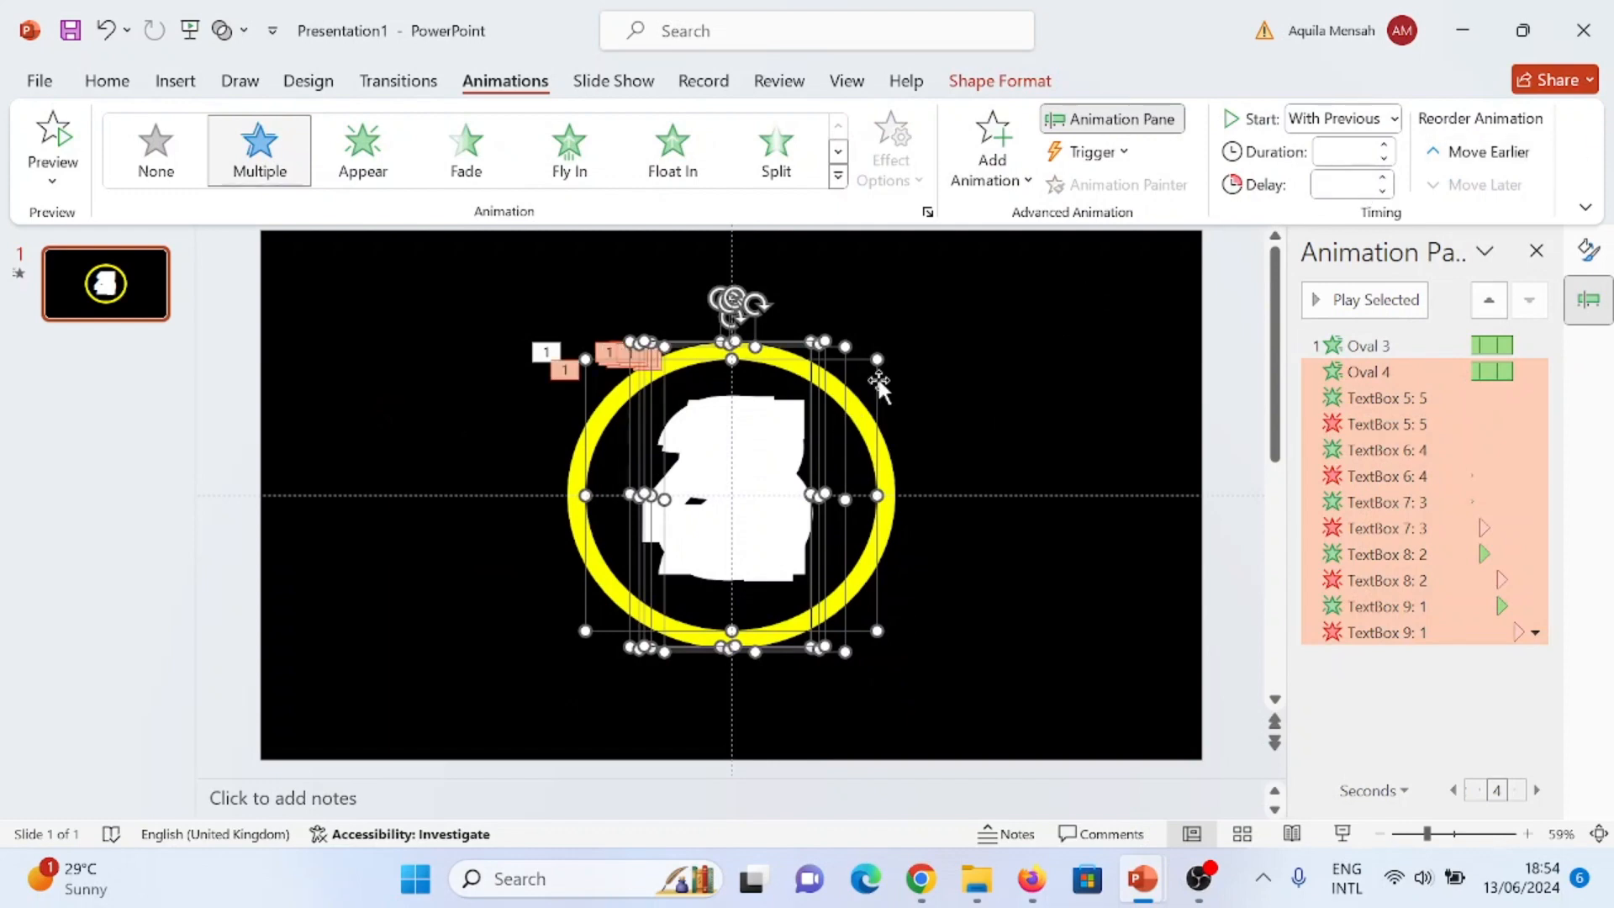
# - Align the stacked numbers and the inner circle with one another using Align Center and Align Middle
pyautogui.click(1017, 81)
pyautogui.click(1303, 119)
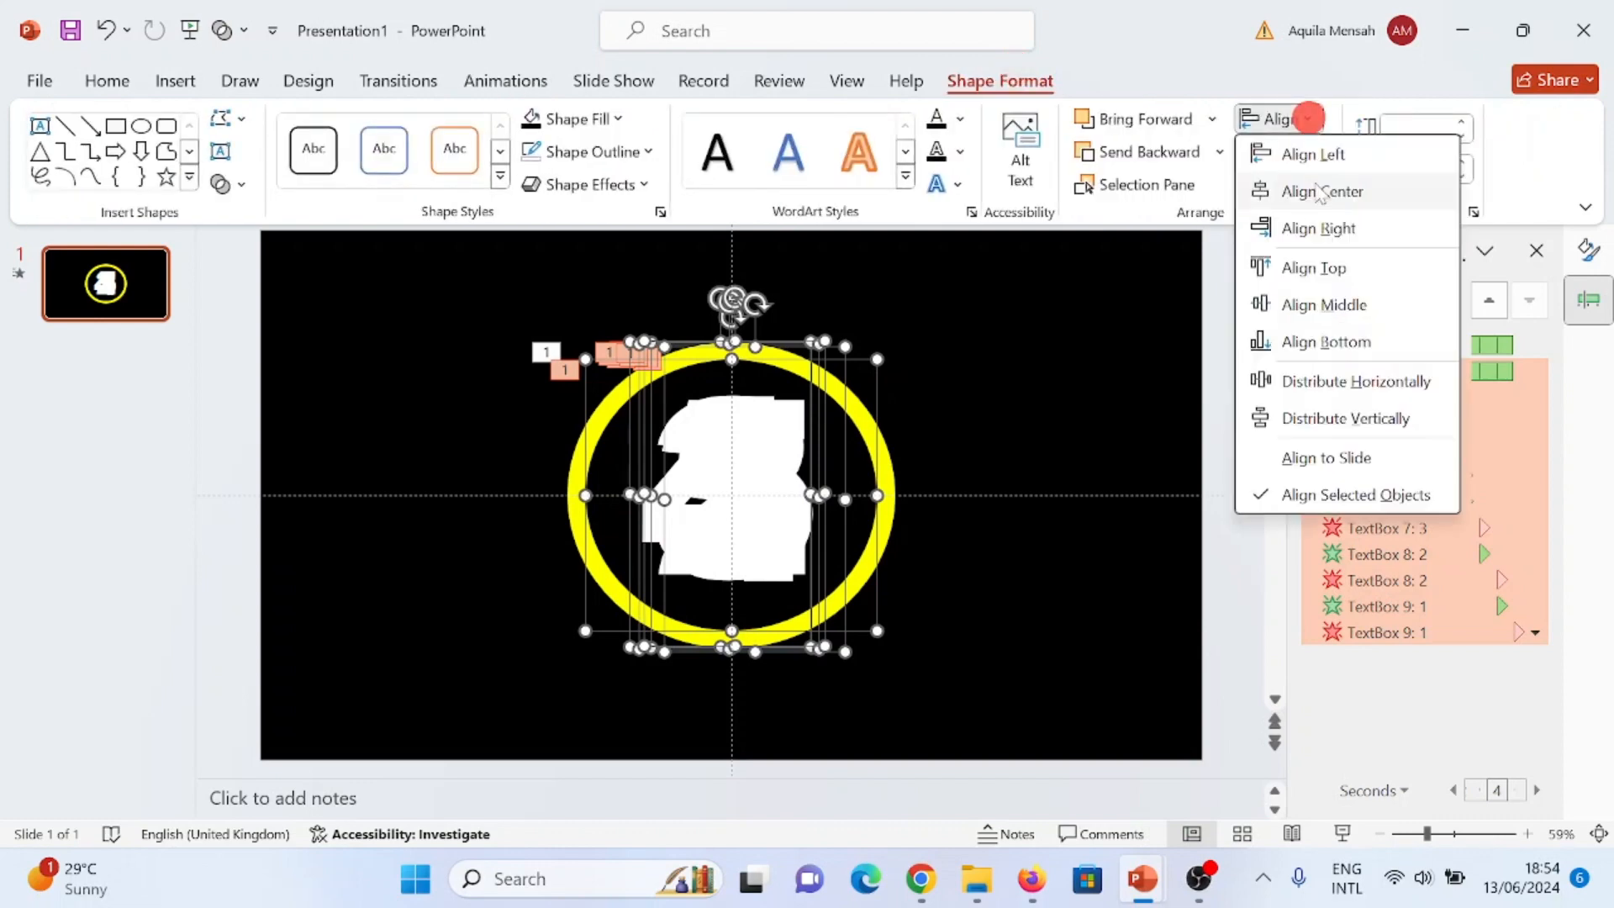
pyautogui.click(1355, 186)
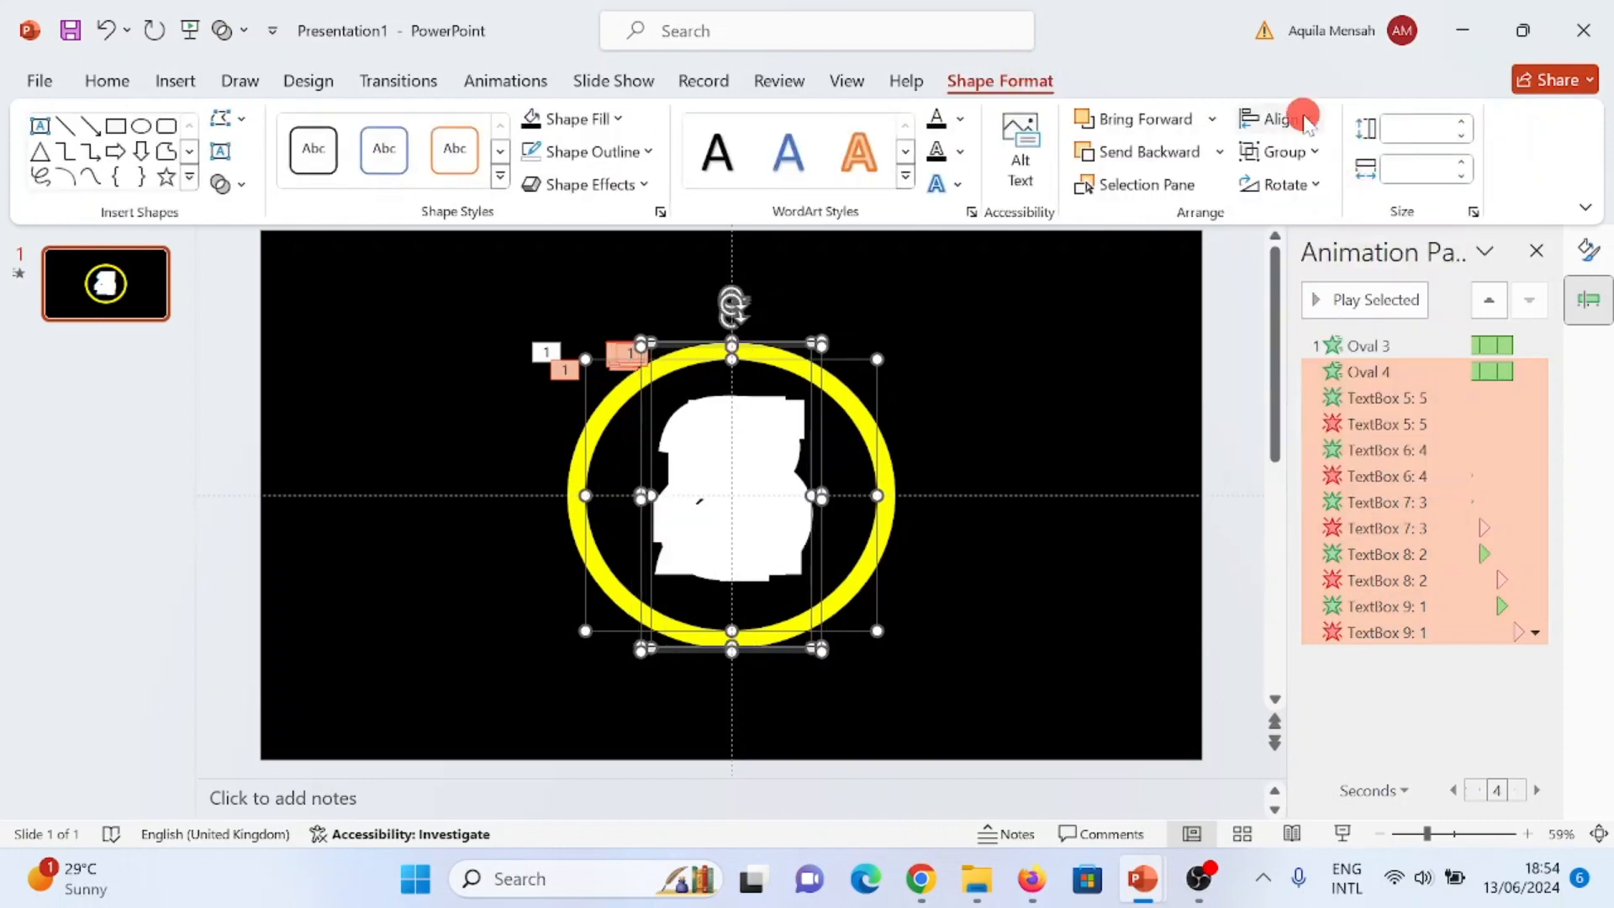
pyautogui.click(1277, 118)
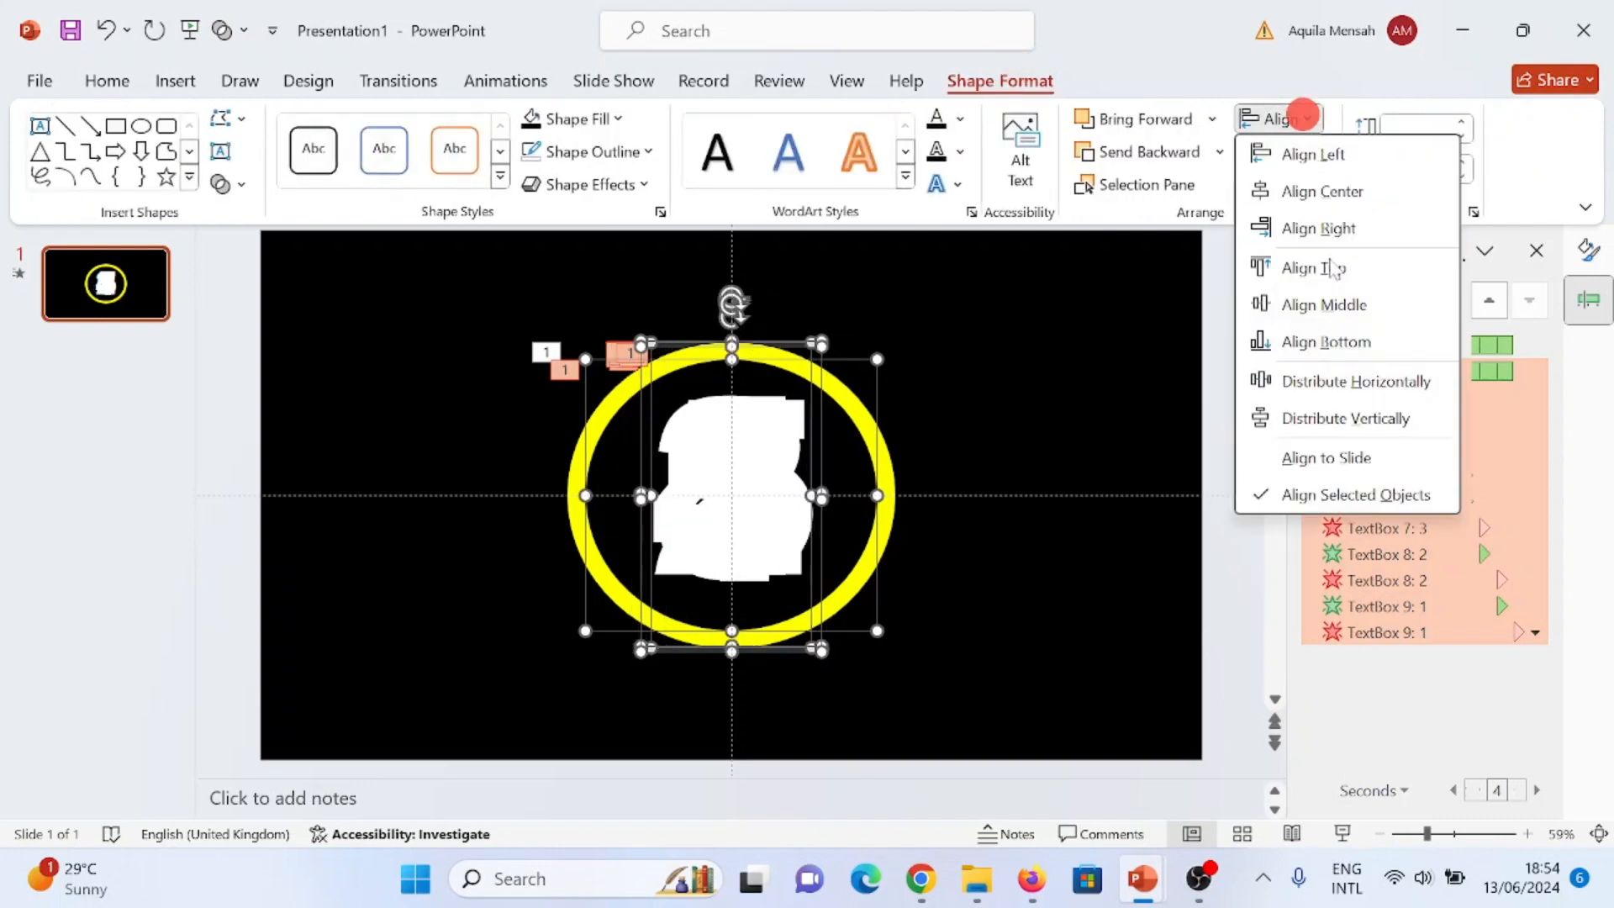
pyautogui.click(1358, 305)
pyautogui.press('Escape')
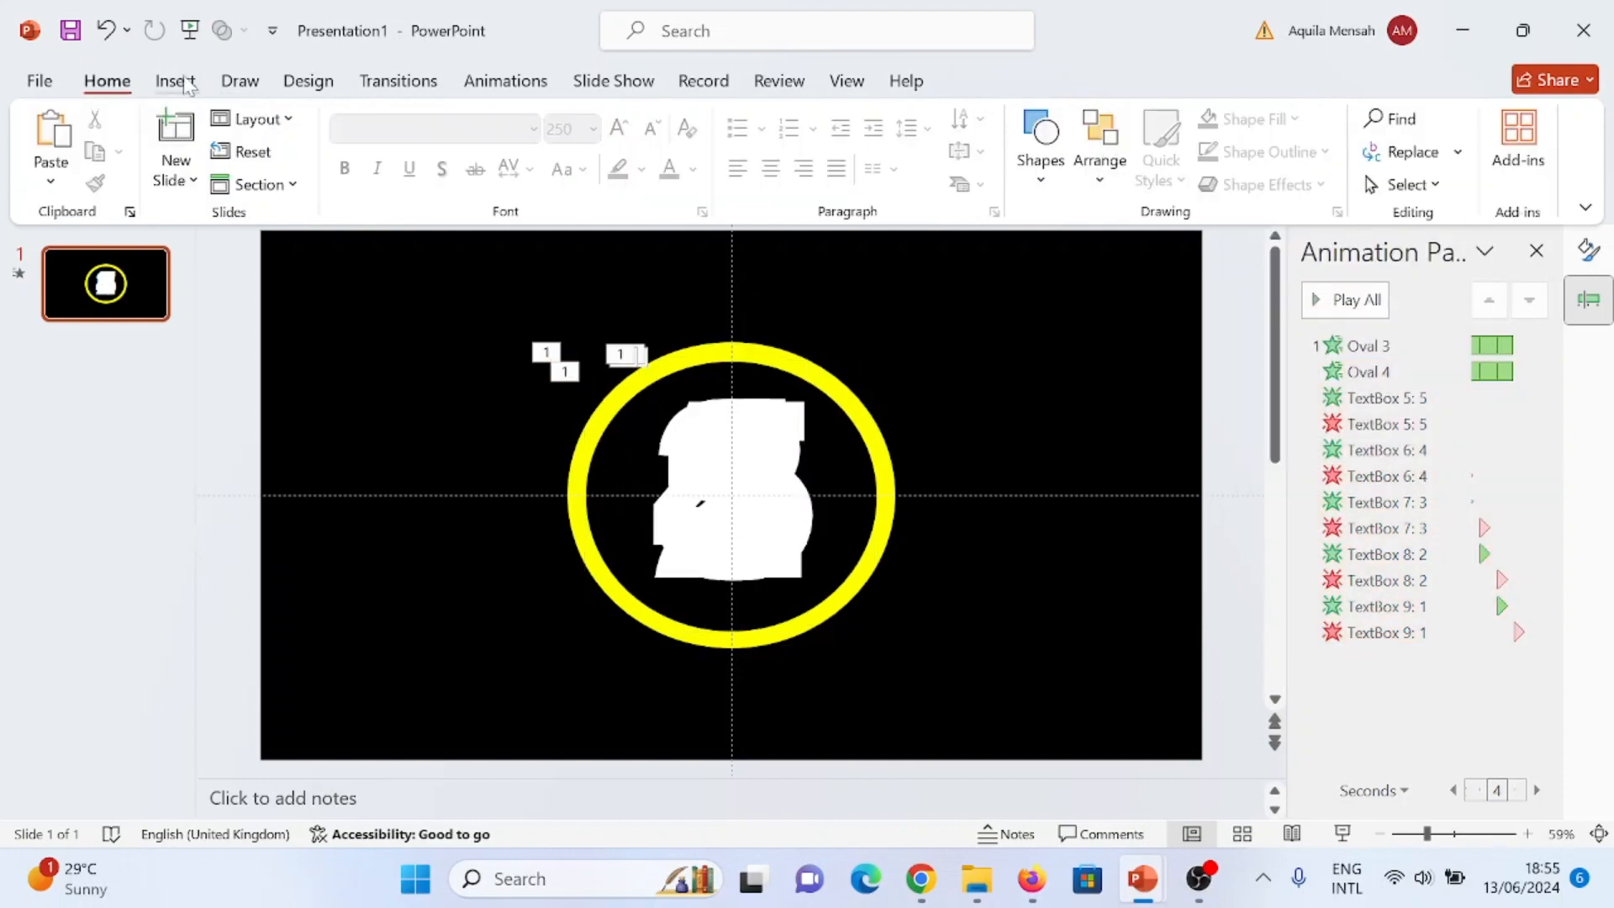
# - Insert a text box above the ring reading "Countdown Timer" and set its font colour to white
pyautogui.click(176, 82)
pyautogui.click(966, 143)
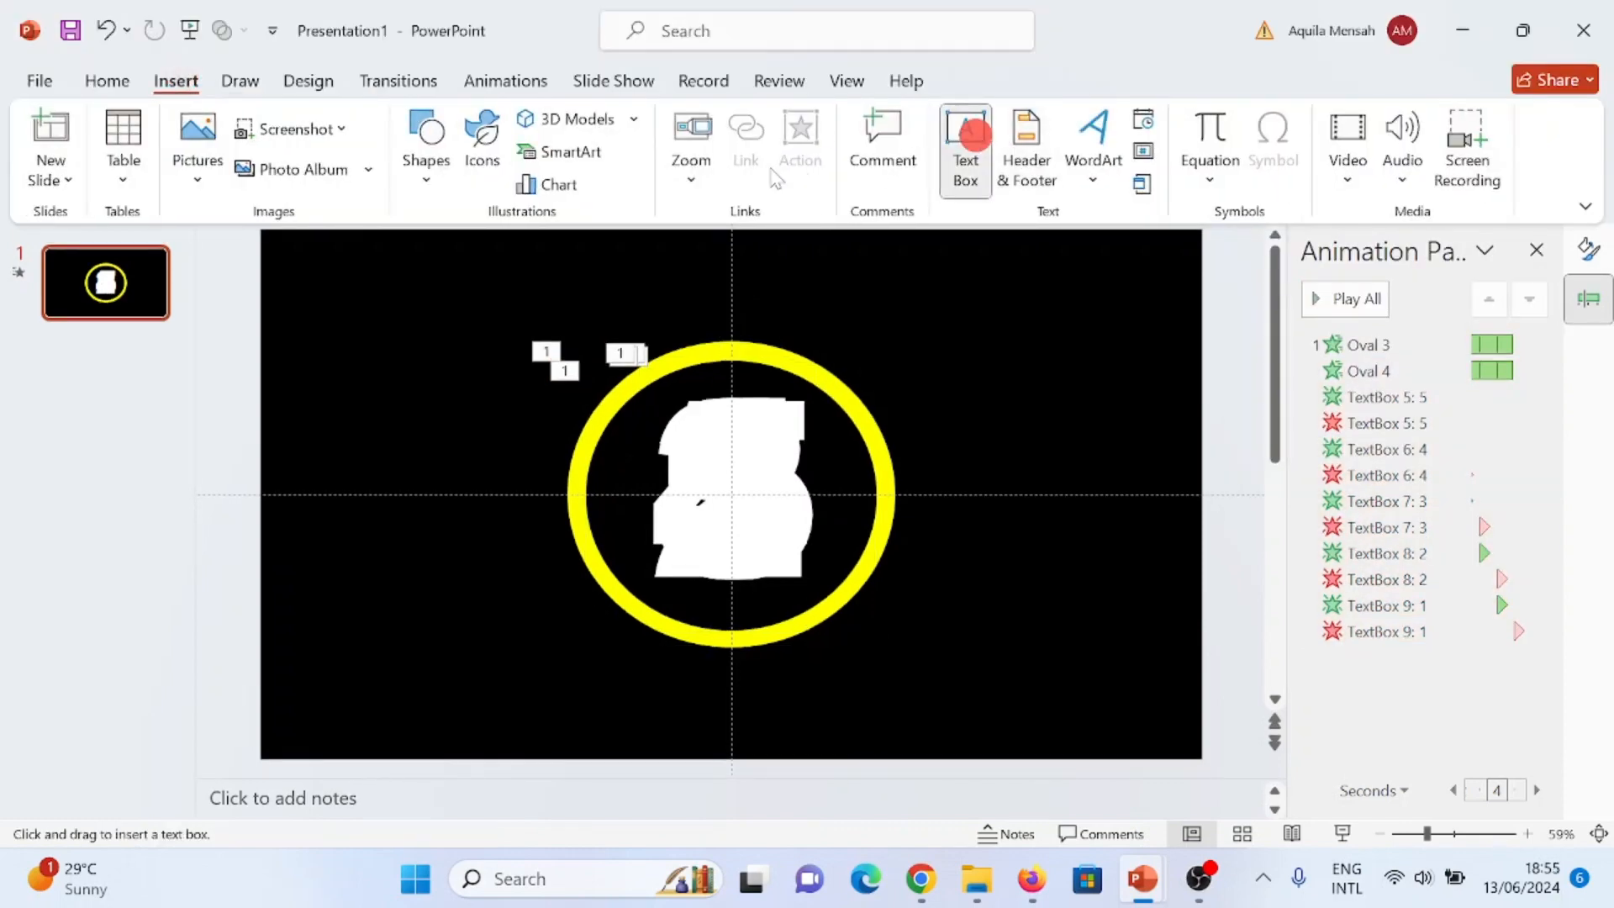
pyautogui.moveTo(525, 271); pyautogui.dragTo(854, 307)
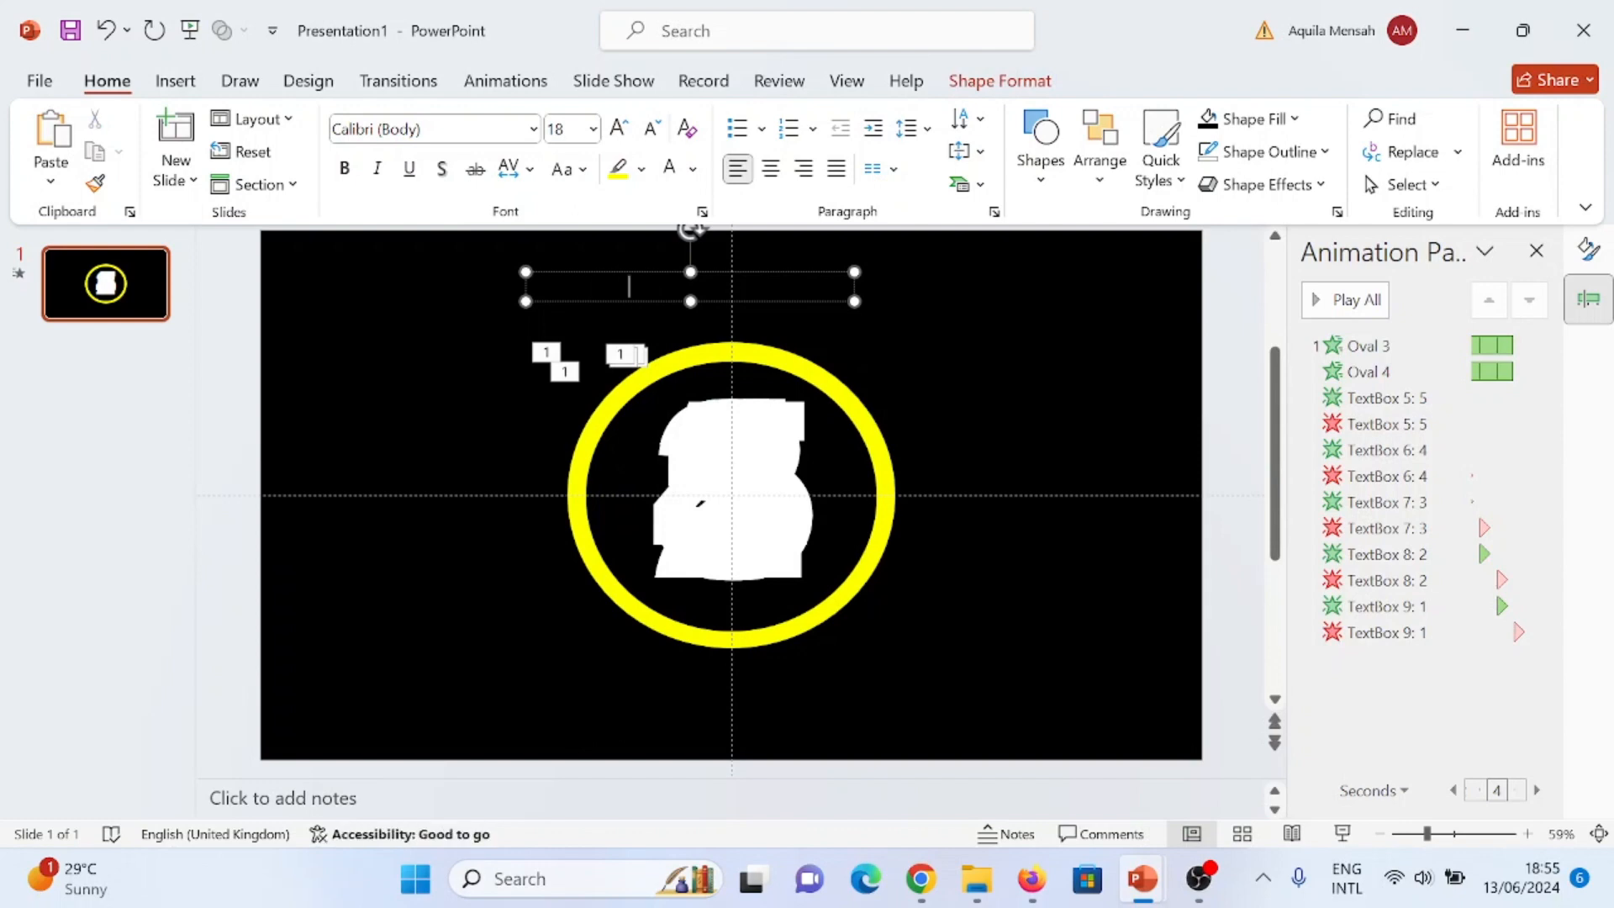
pyautogui.click(580, 286)
pyautogui.tripleClick(580, 285)
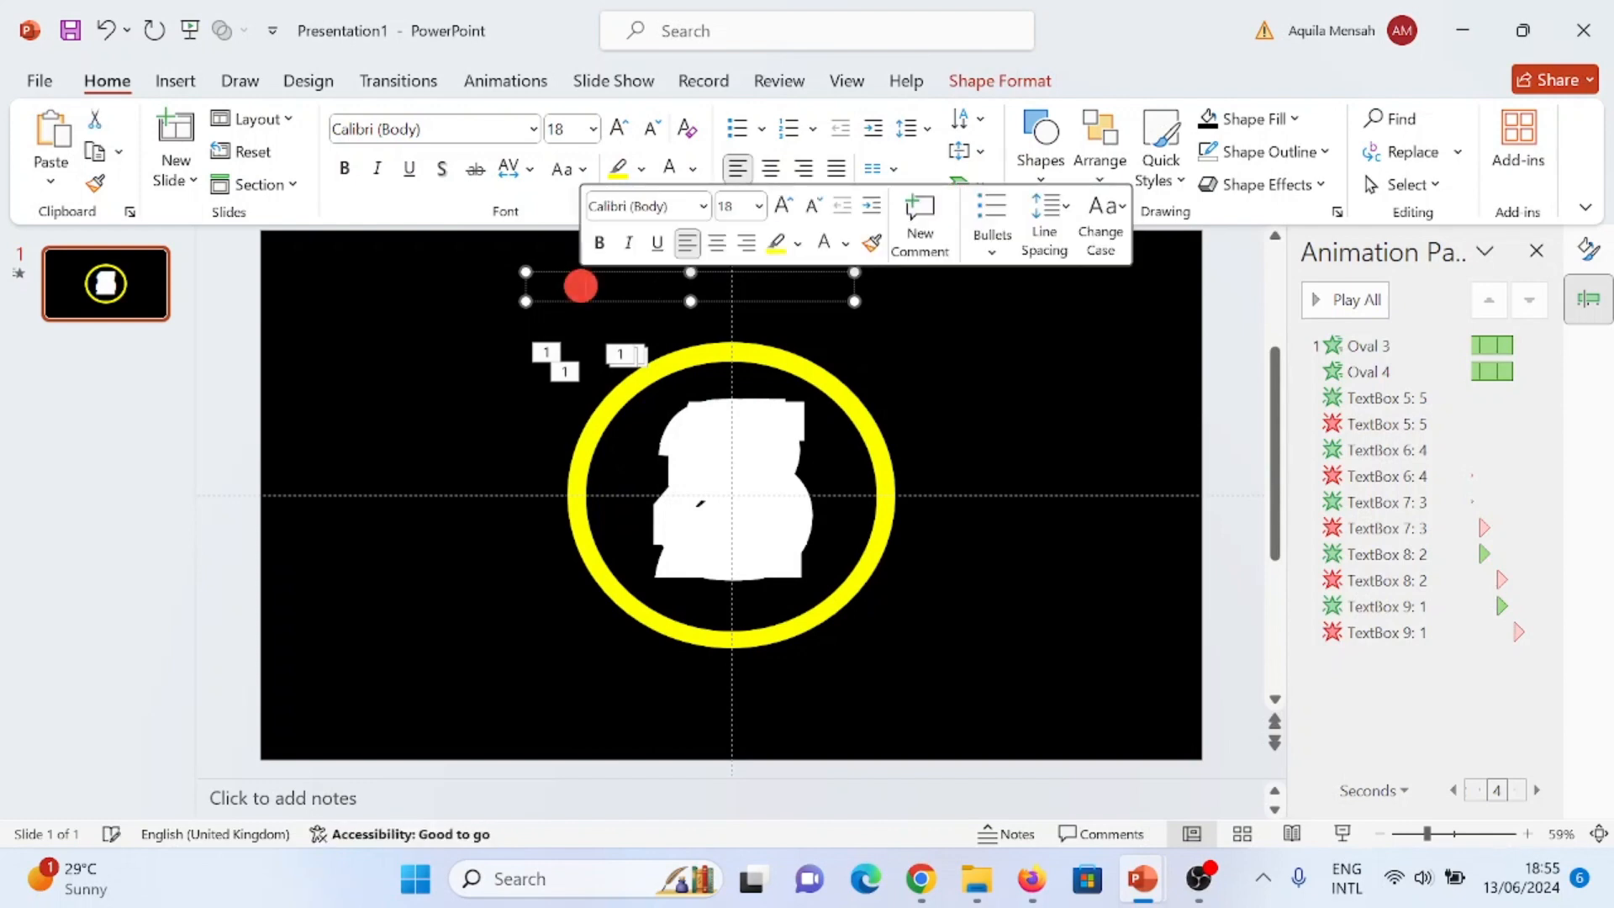
pyautogui.click(691, 169)
pyautogui.click(669, 288)
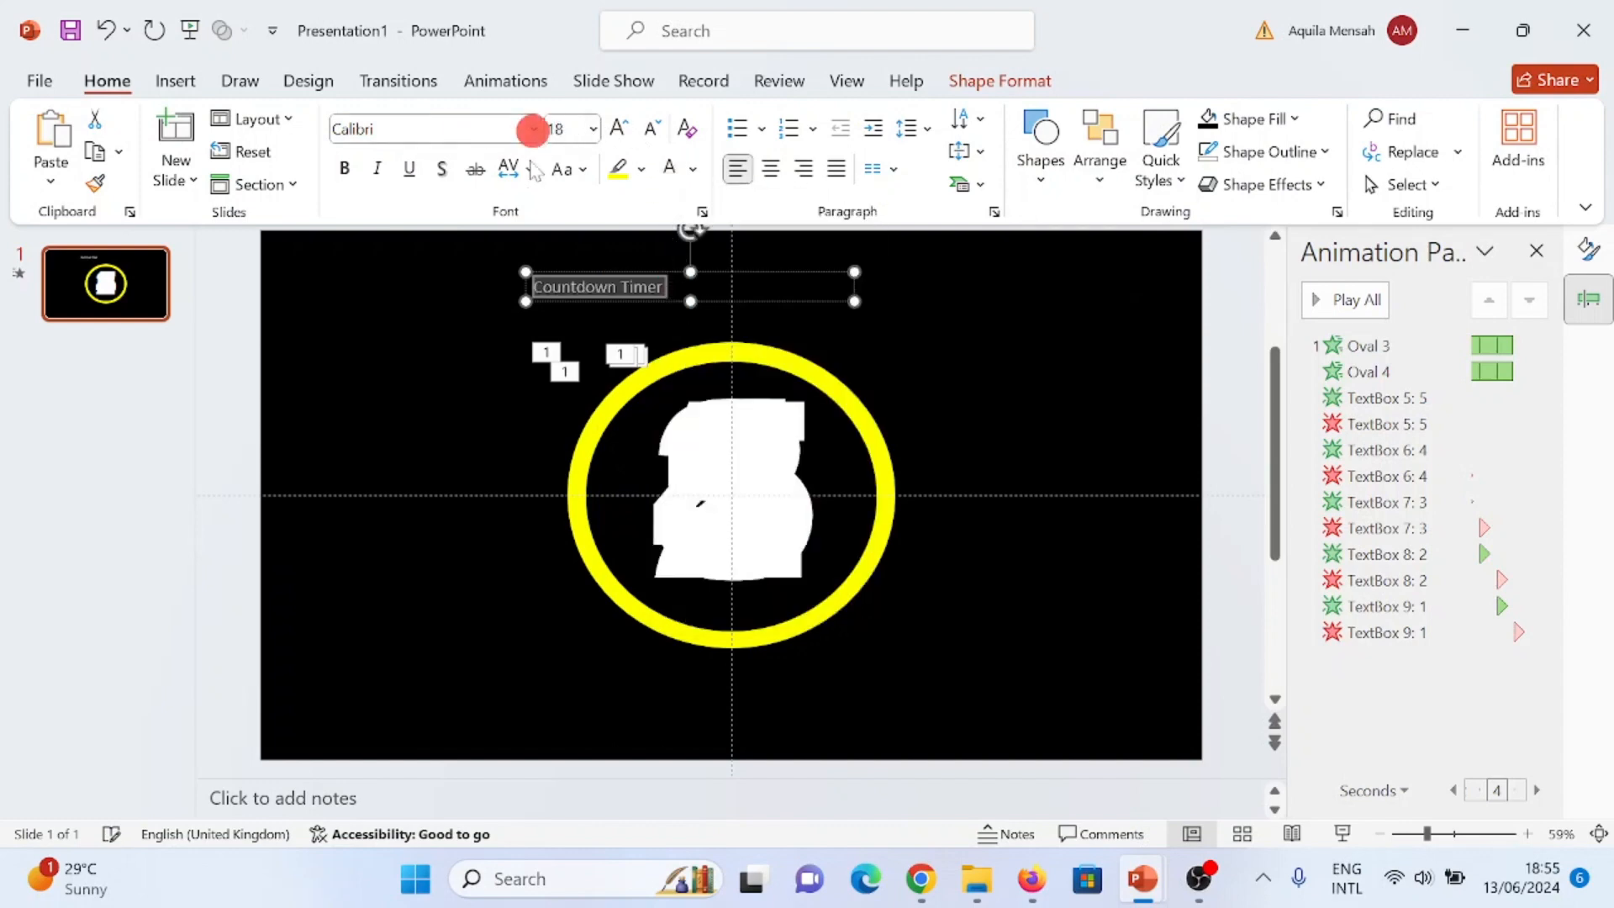
# - Set the "Countdown Timer" title to the Agency FB font at size 48
pyautogui.click(533, 129)
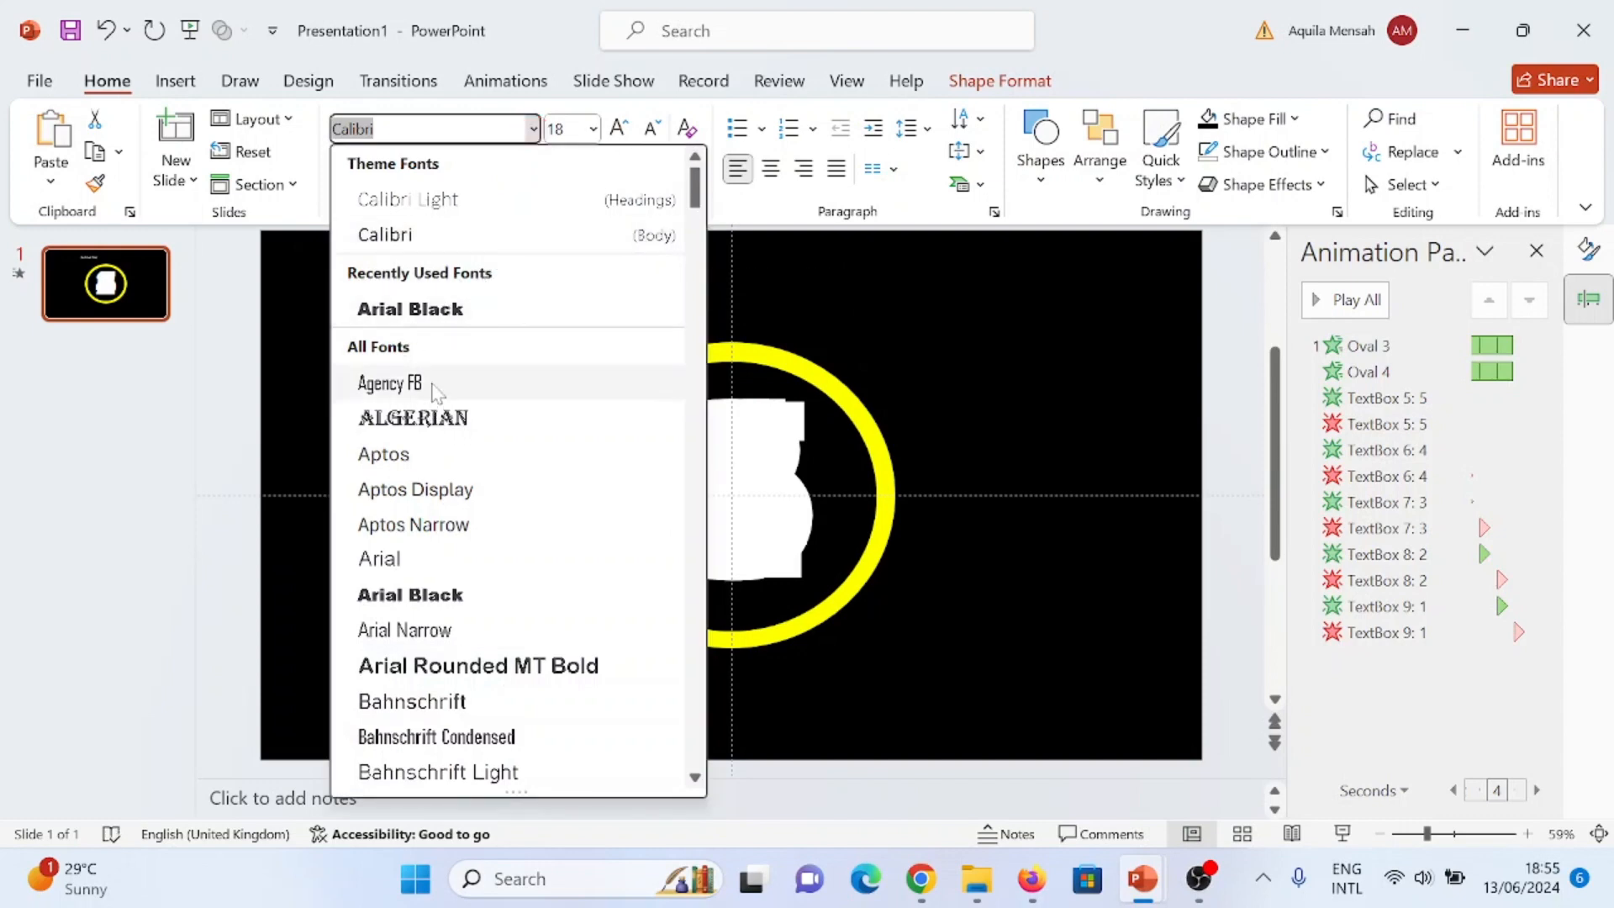
pyautogui.click(389, 384)
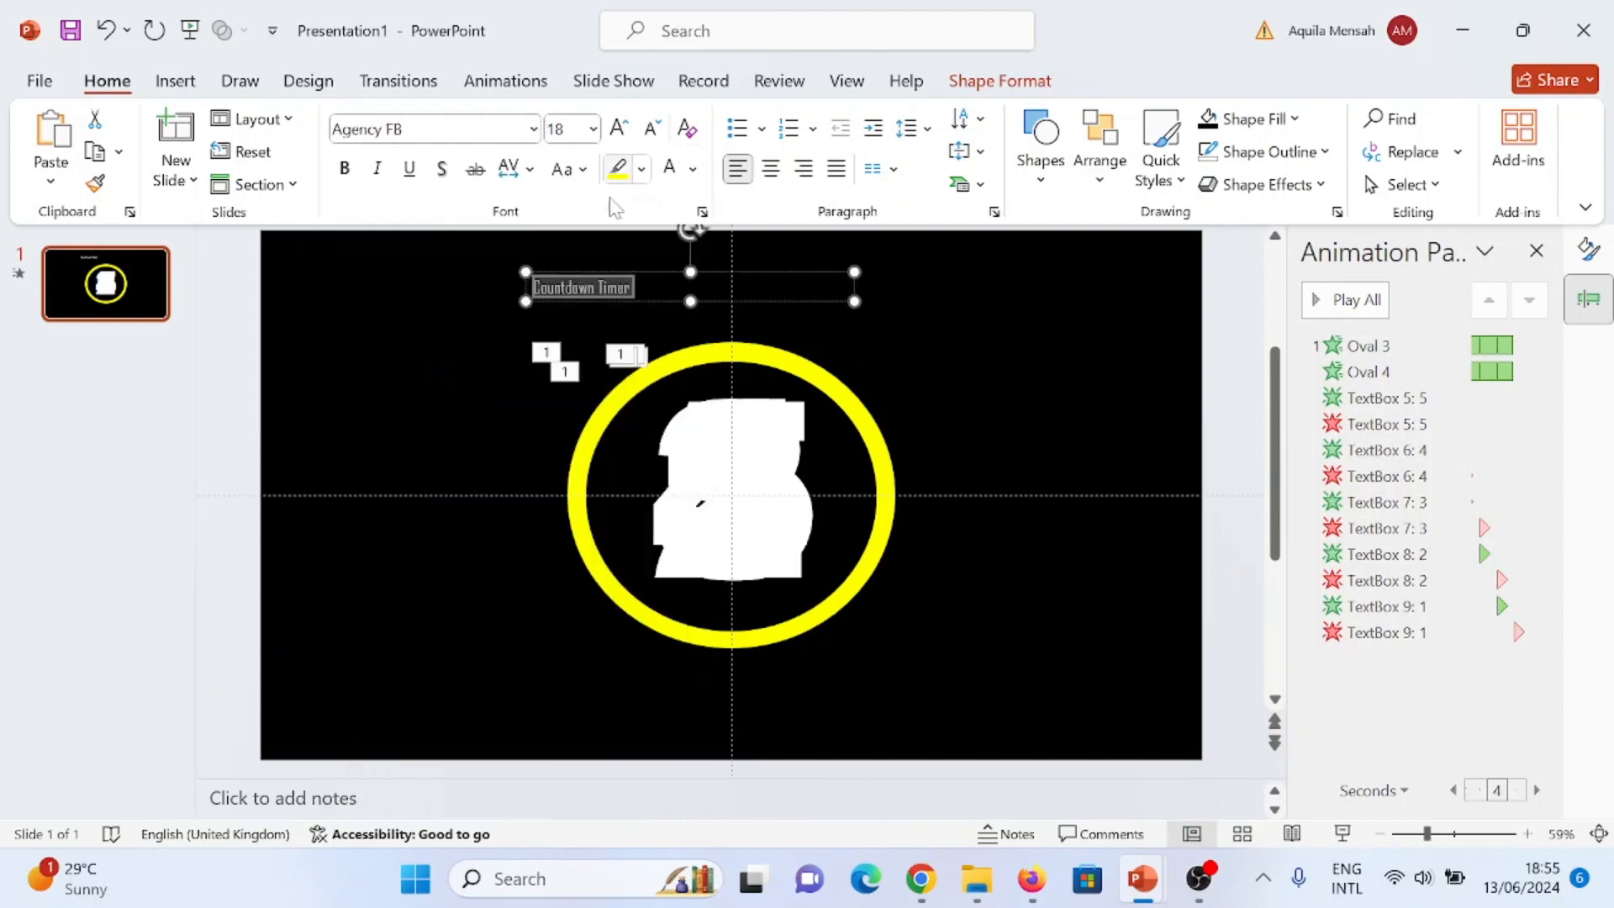
pyautogui.click(593, 128)
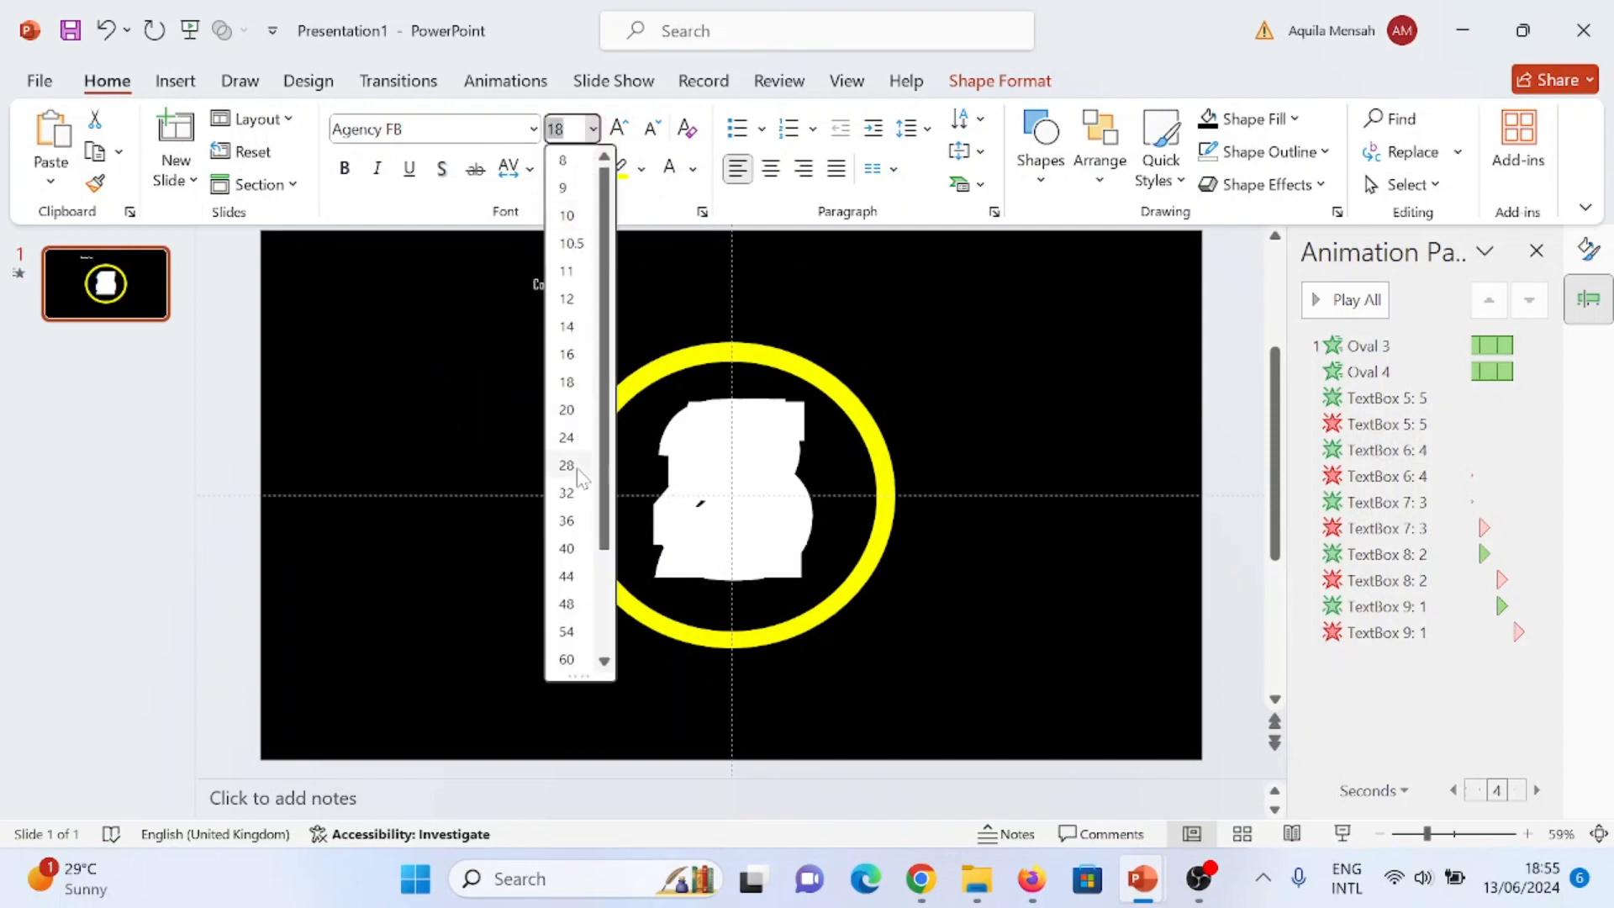
pyautogui.click(567, 545)
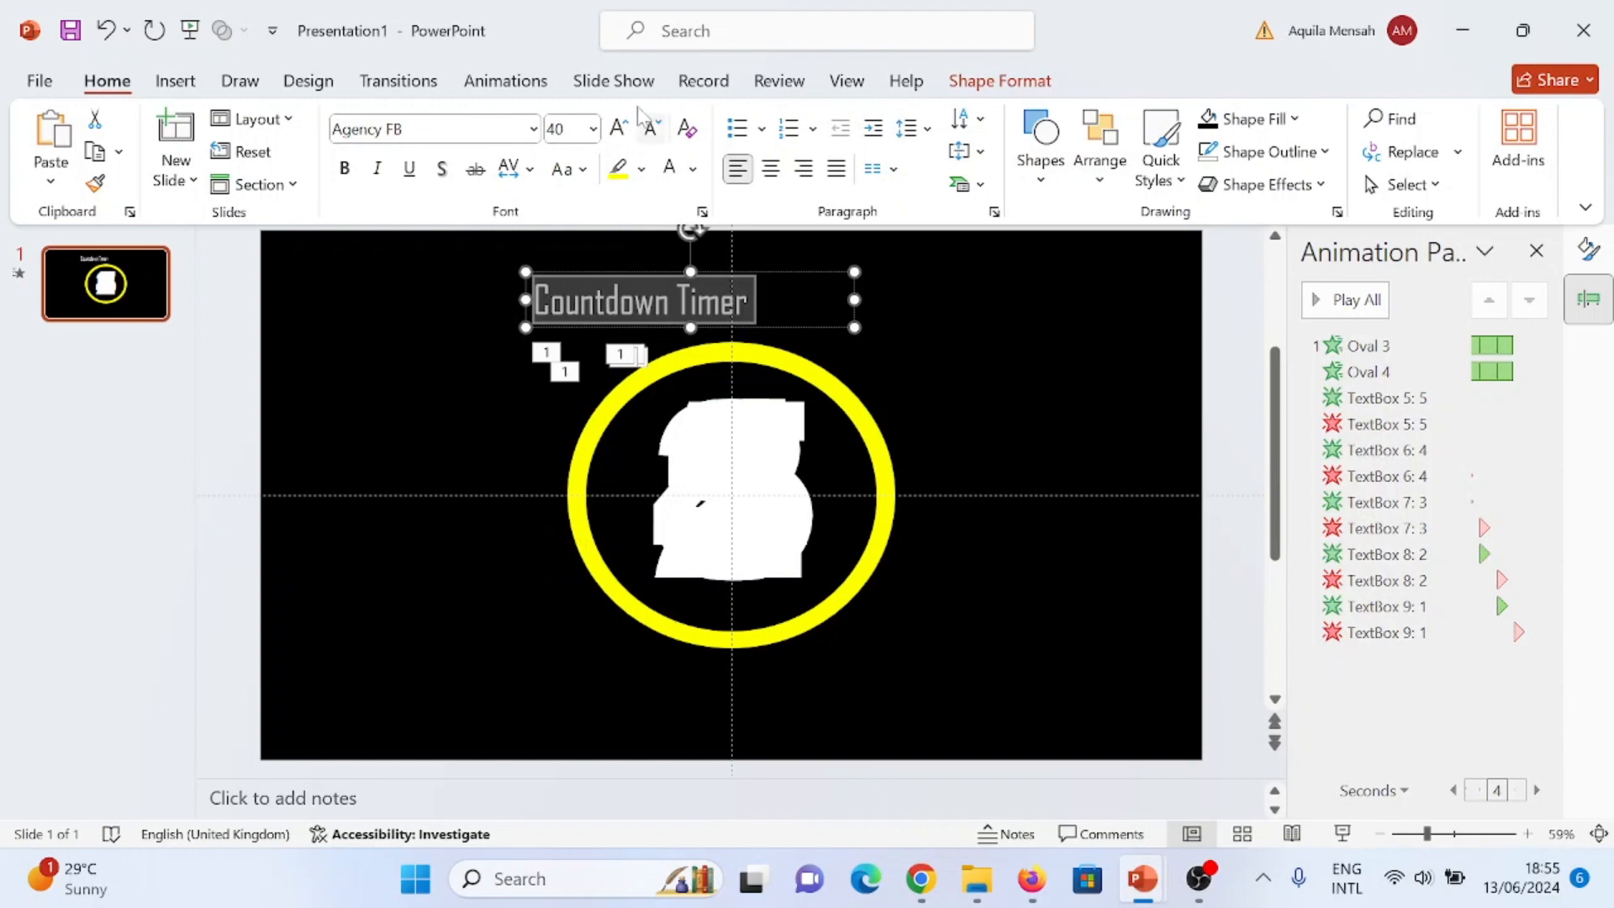
pyautogui.click(593, 128)
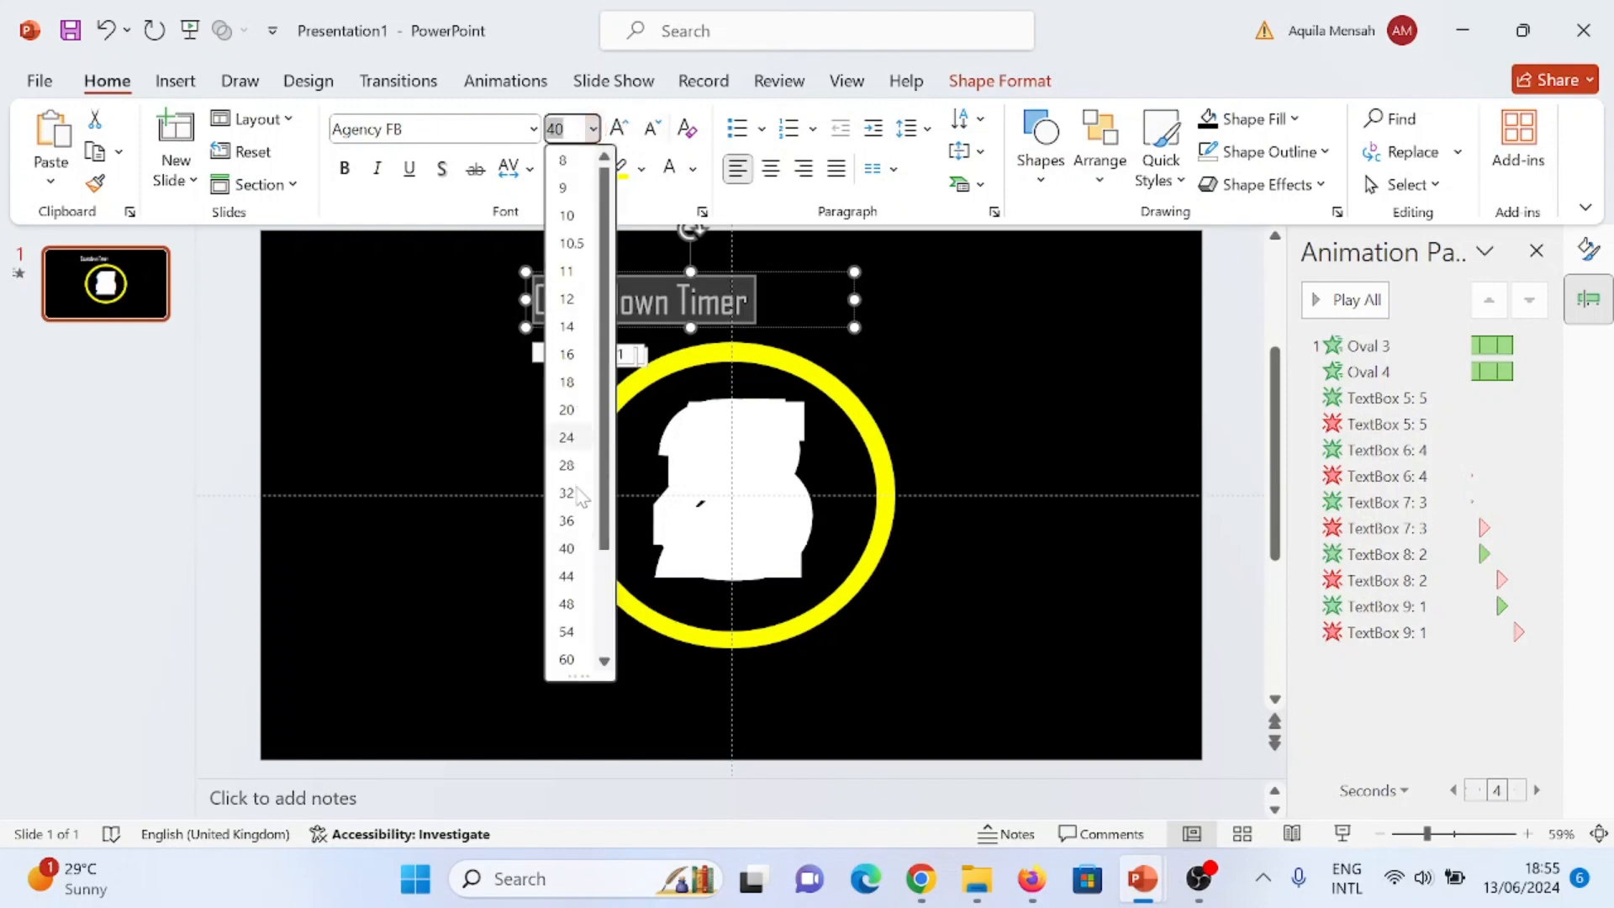
pyautogui.click(569, 602)
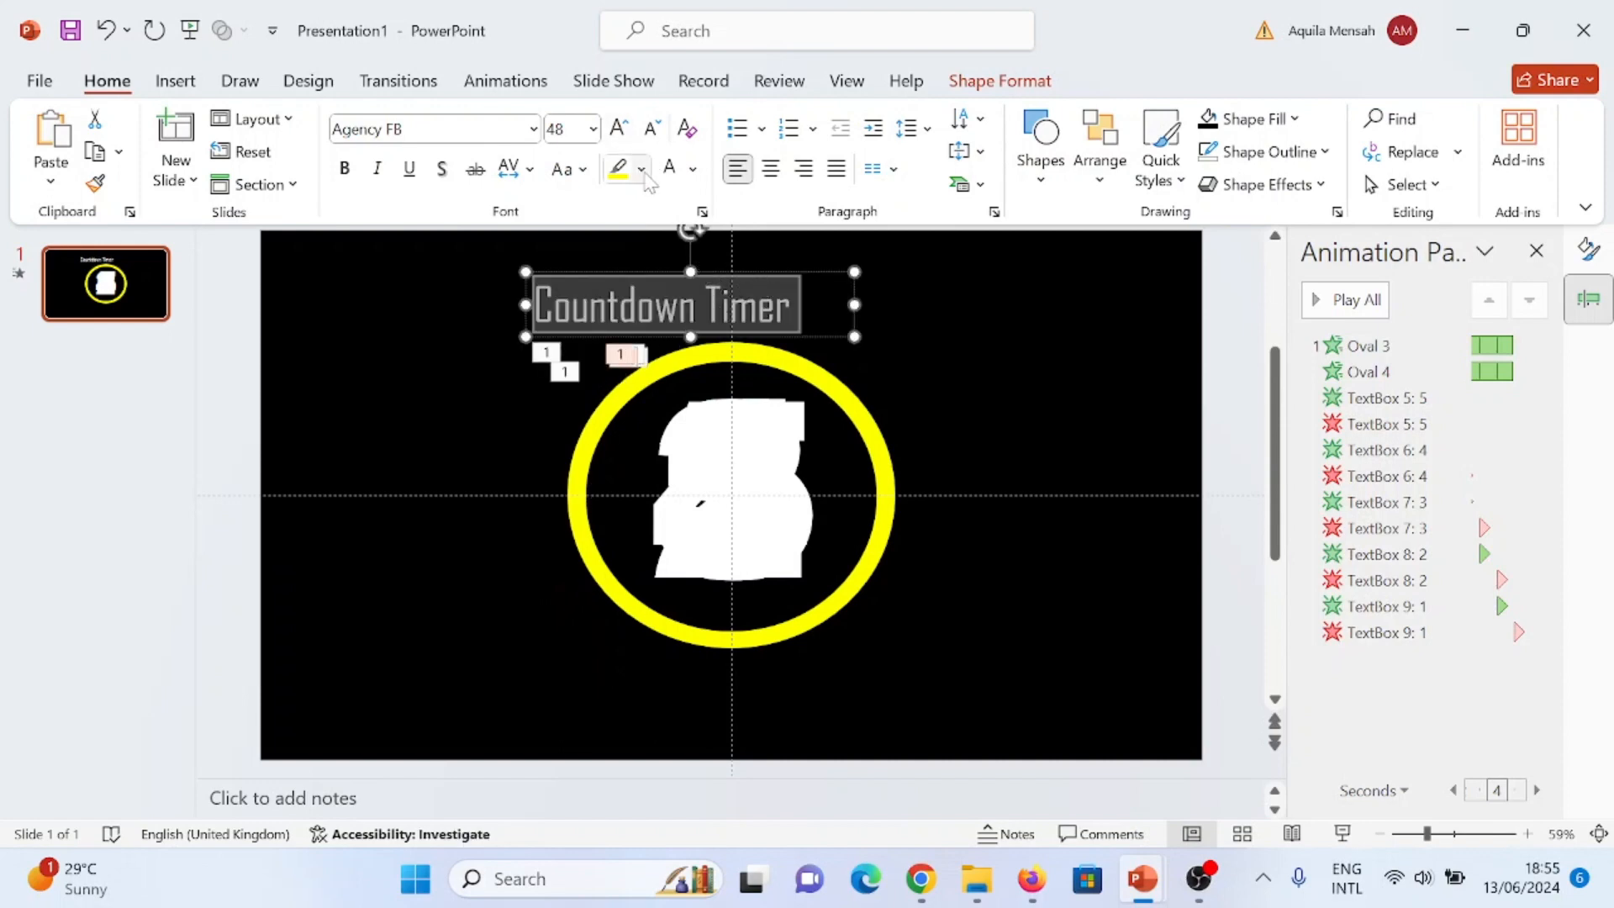
# - Colour the "Countdown Timer" title yellow and move it to the slide's upper centre, above the ring
pyautogui.click(692, 169)
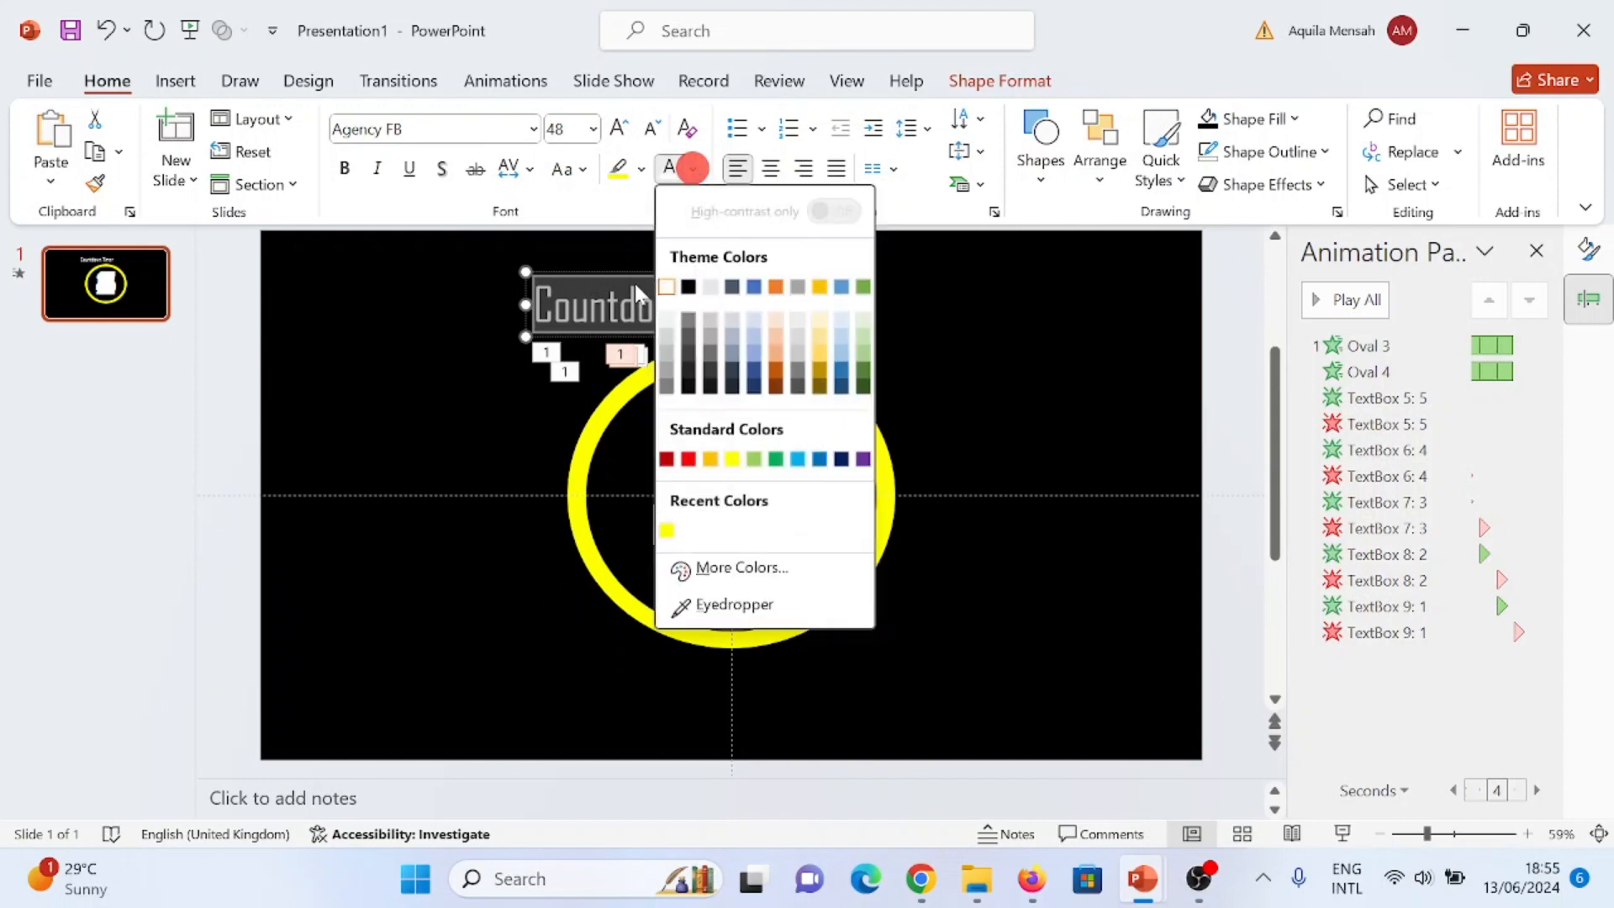
pyautogui.click(666, 529)
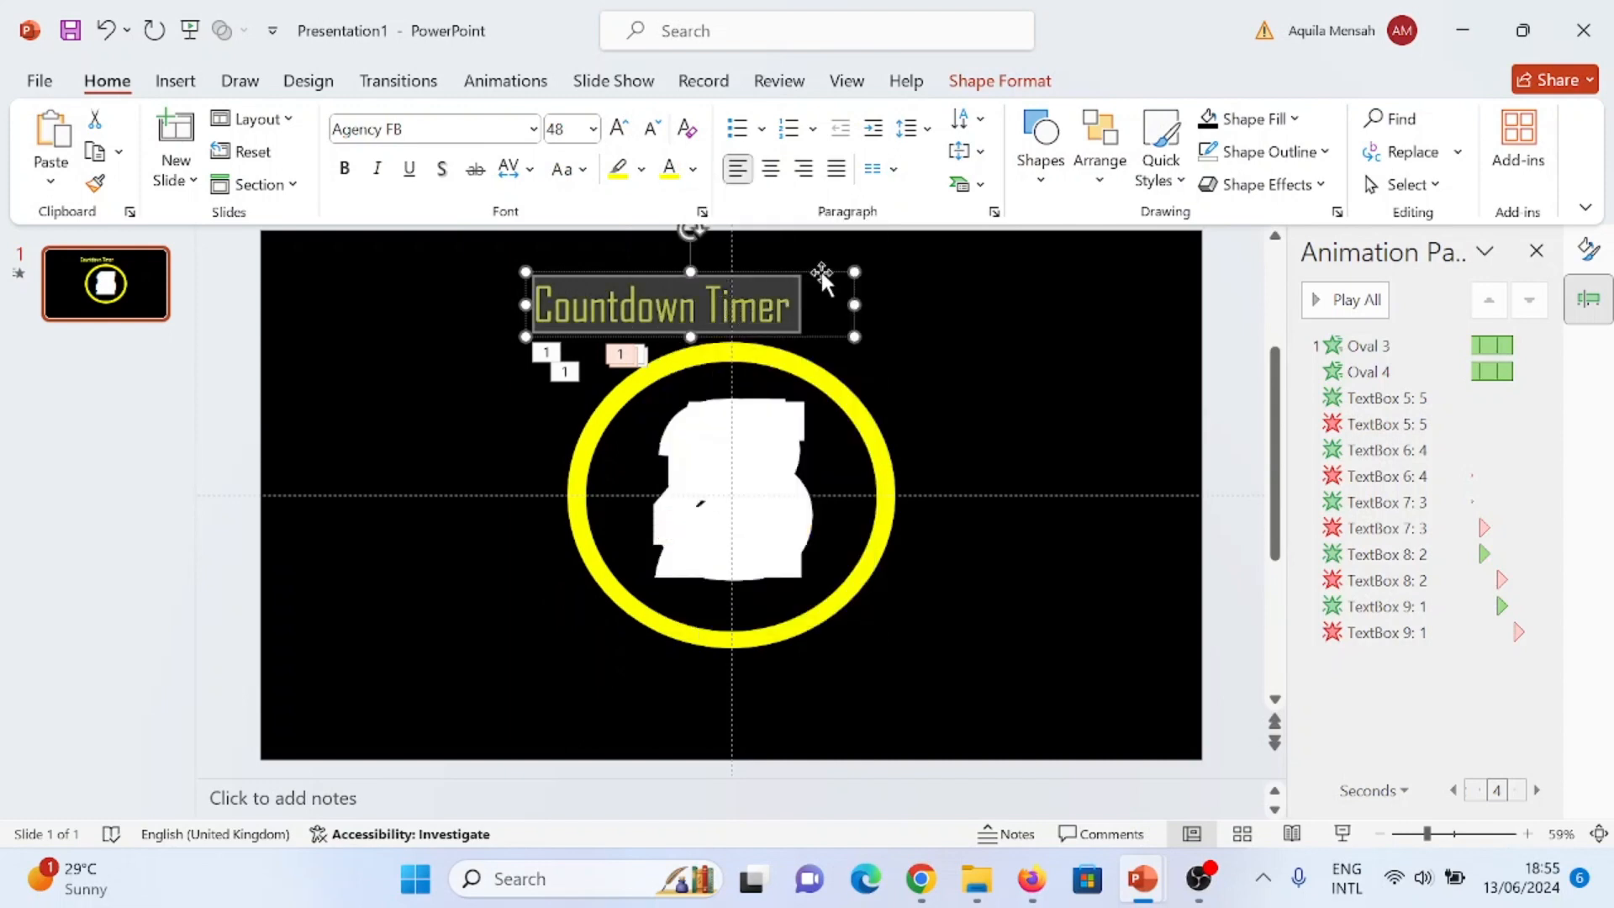
pyautogui.moveTo(820, 269); pyautogui.dragTo(897, 248)
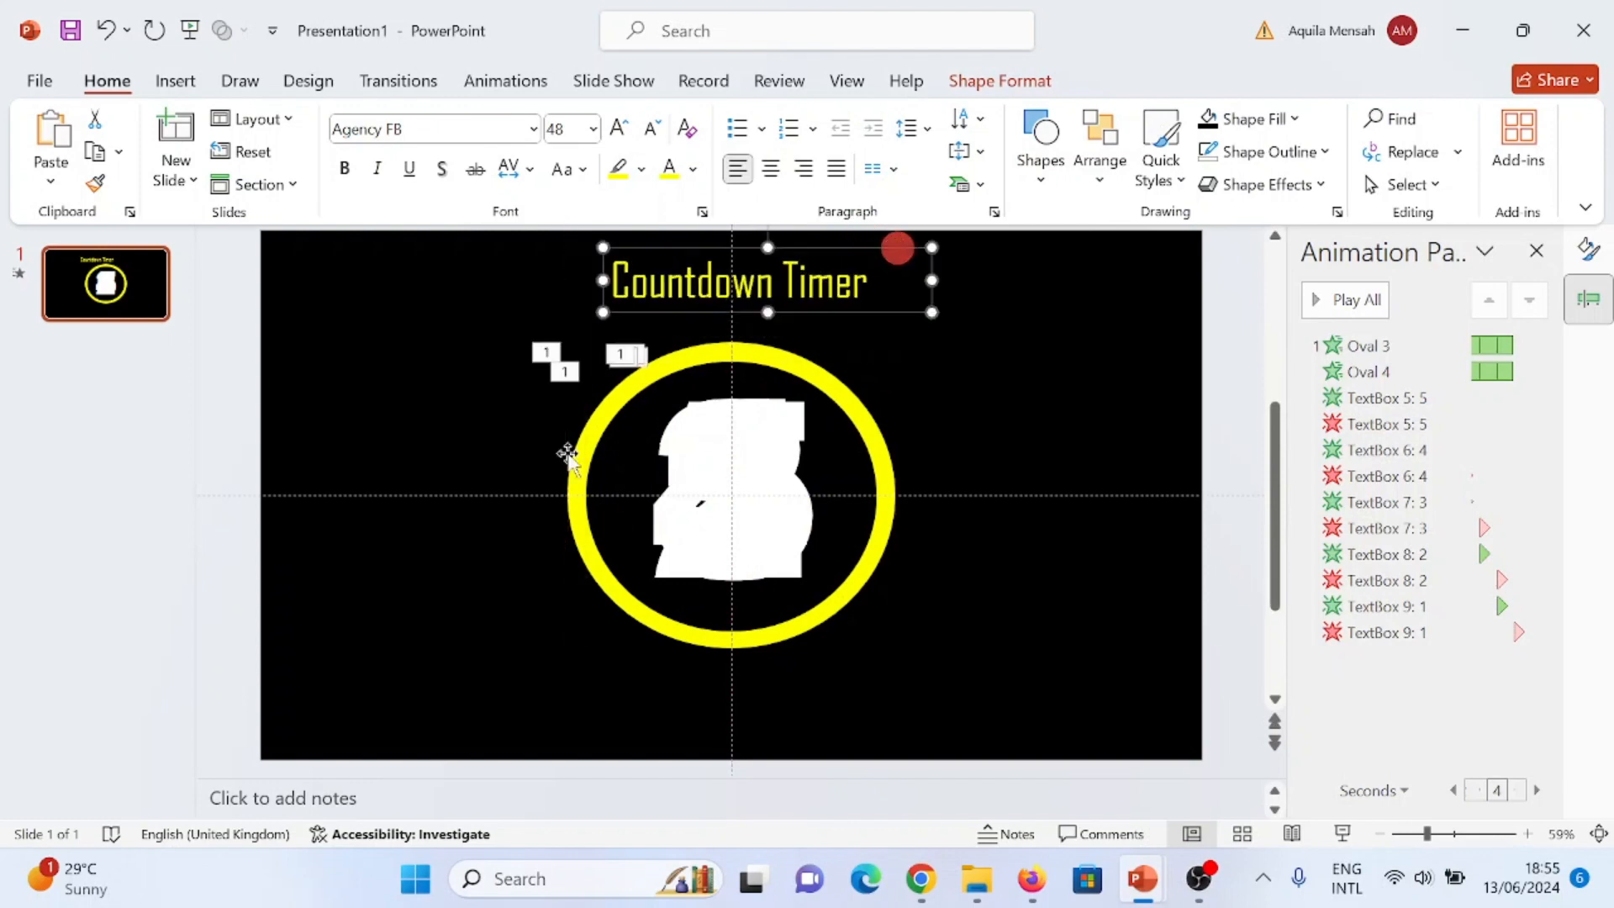
pyautogui.click(447, 643)
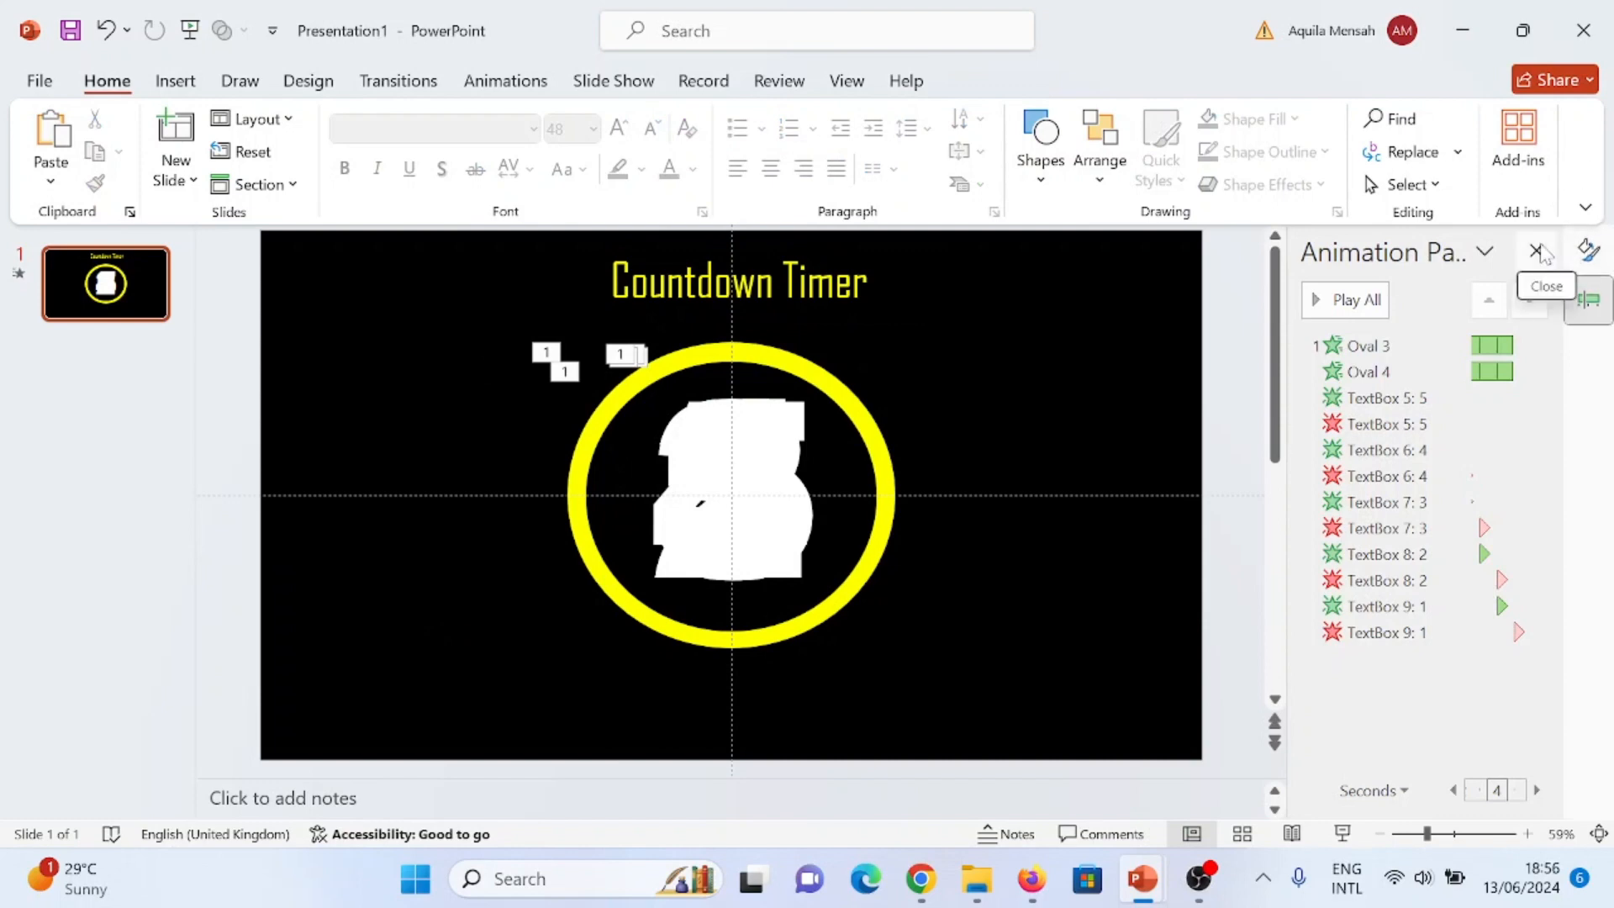
# - Close the Animation Pane and the Format Background pane
pyautogui.click(1538, 252)
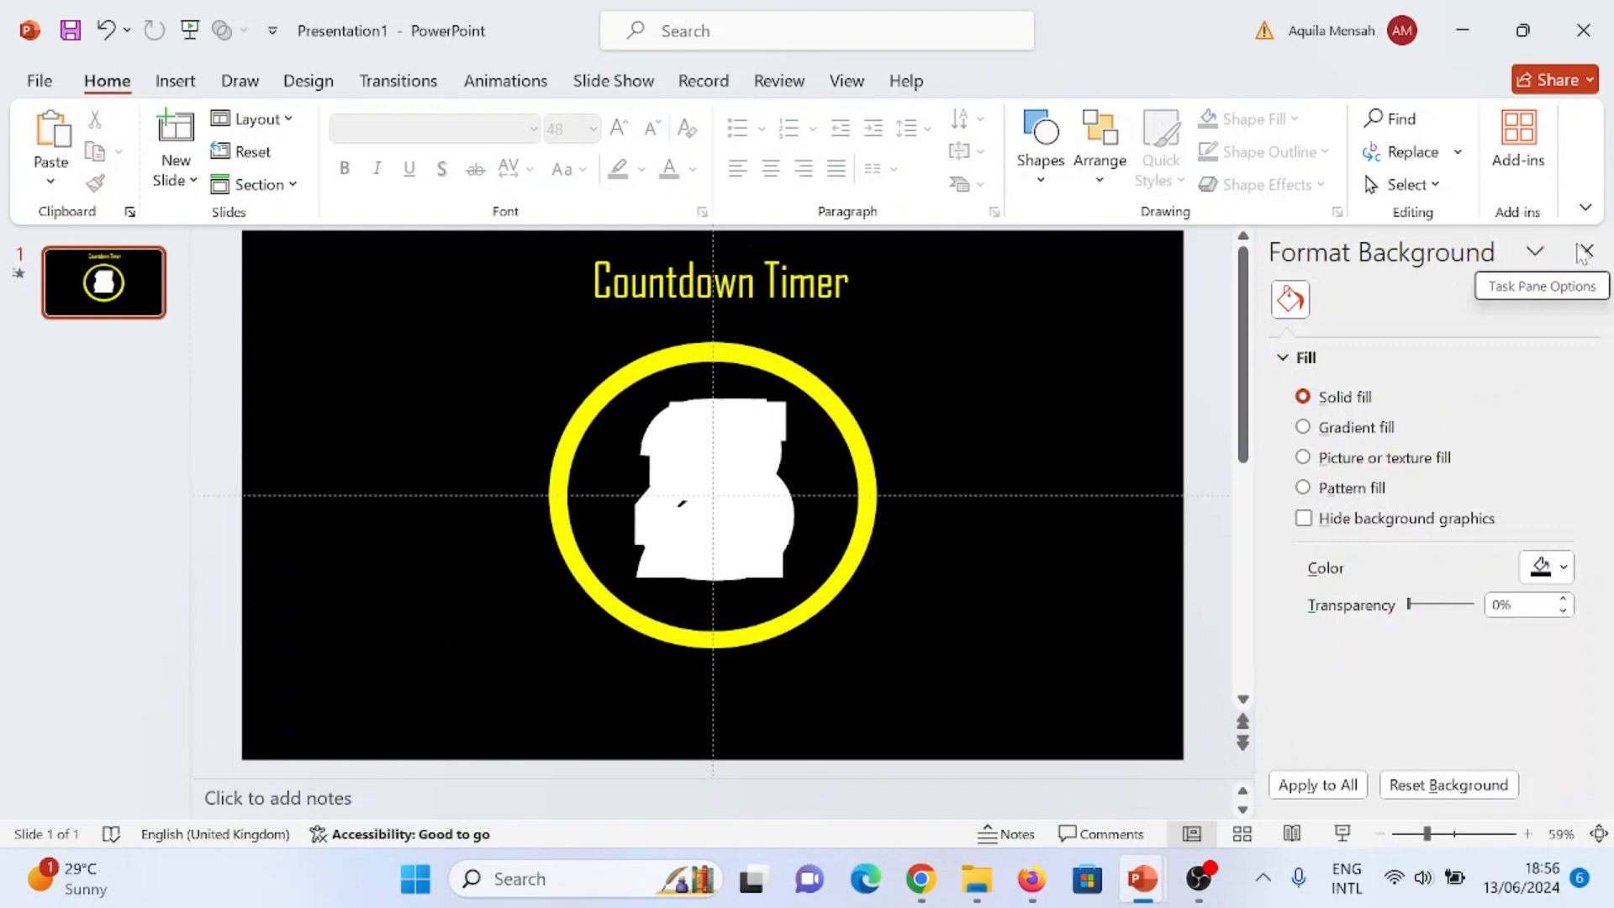
pyautogui.click(1585, 251)
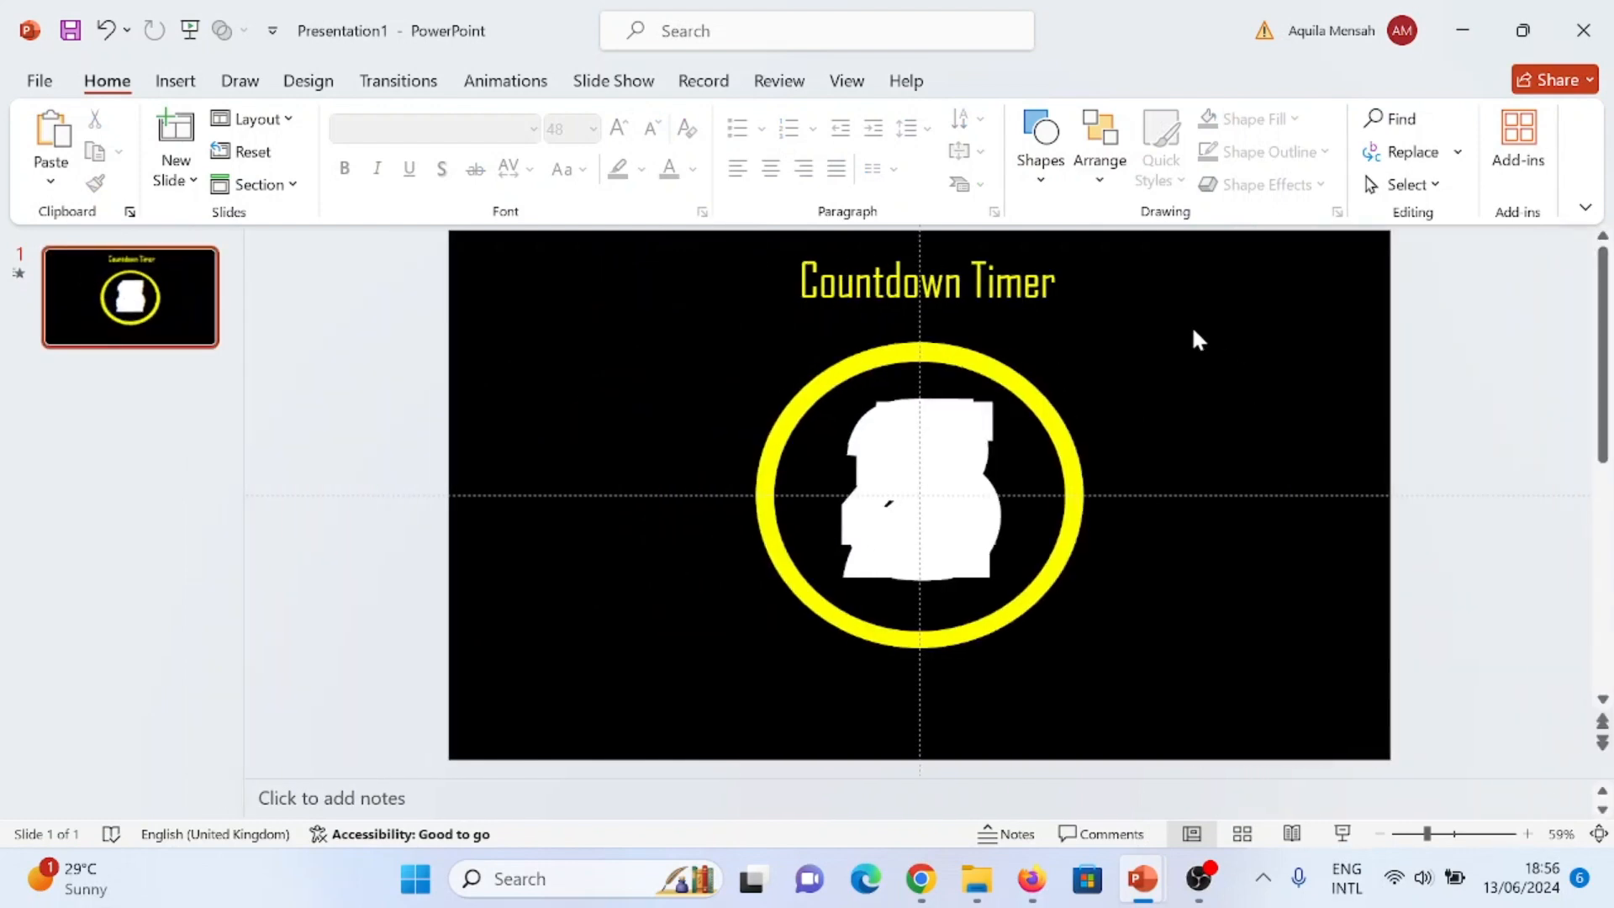